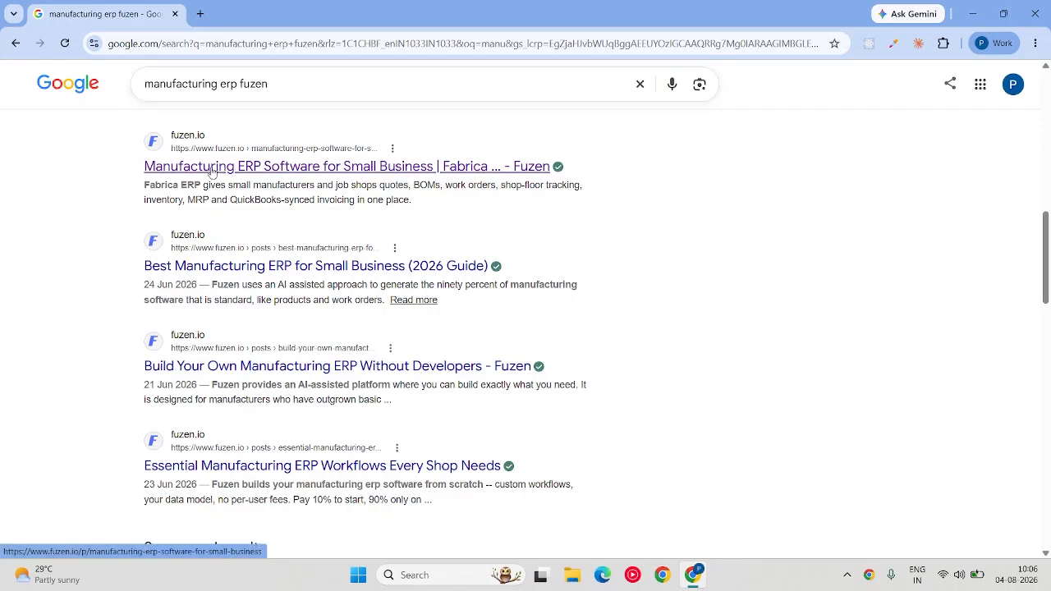
# Step: Open Fuzen's manufacturing ERP software page for small business from the search results and review its free trial and pricing offer
pyautogui.click(319, 168)
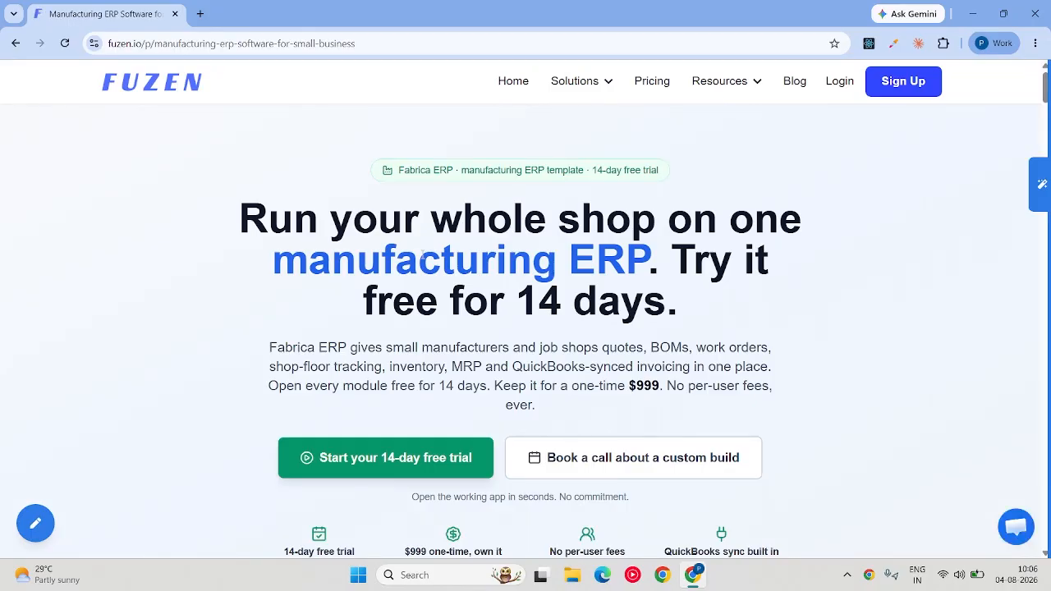
pyautogui.doubleClick(643, 385)
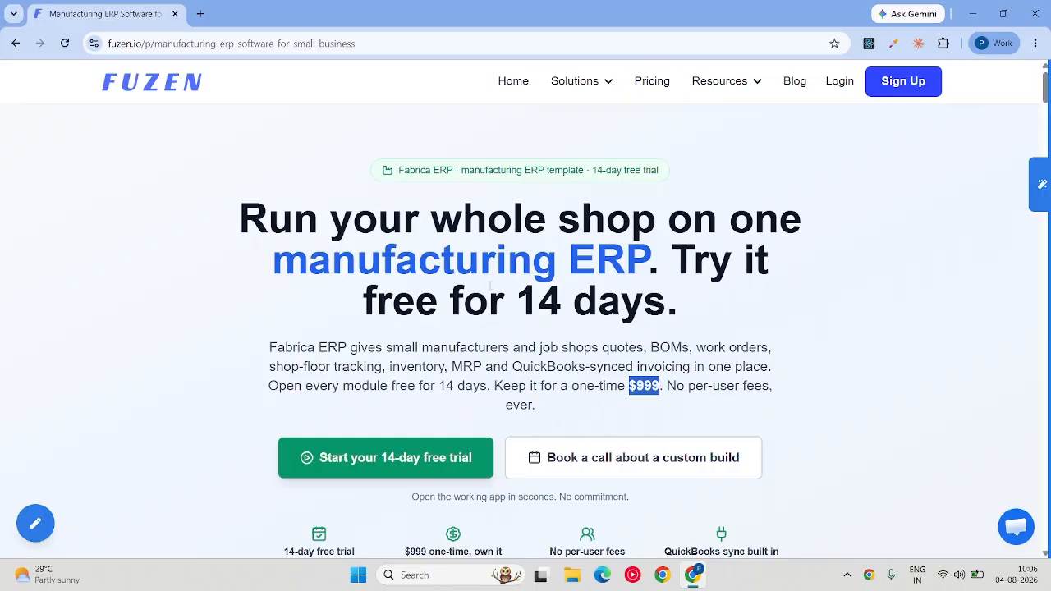
pyautogui.moveTo(367, 301); pyautogui.dragTo(671, 299)
pyautogui.scroll(-2, 671, 299)
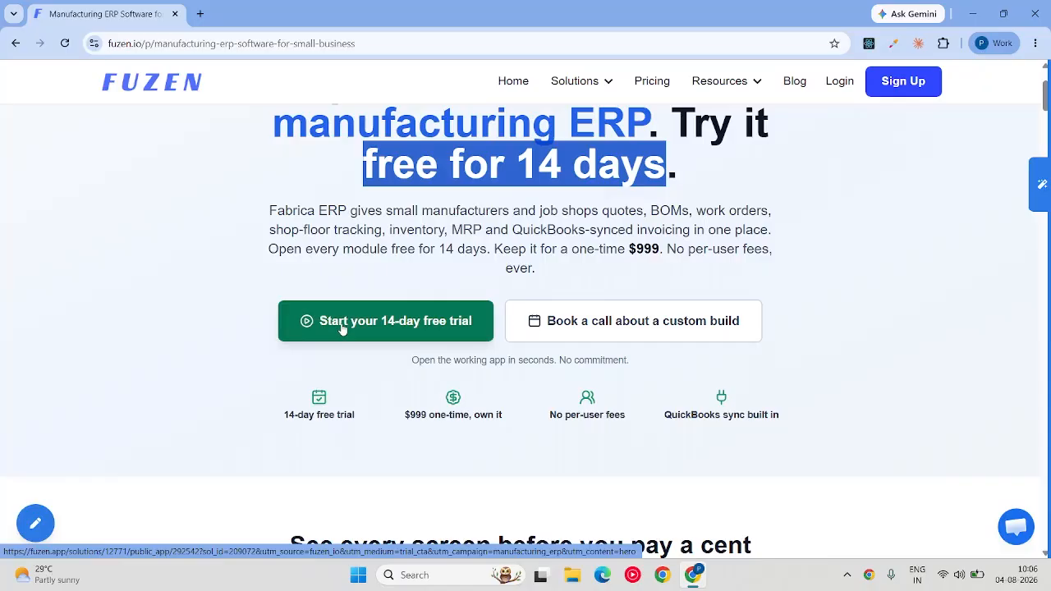
pyautogui.scroll(-5, 342, 327)
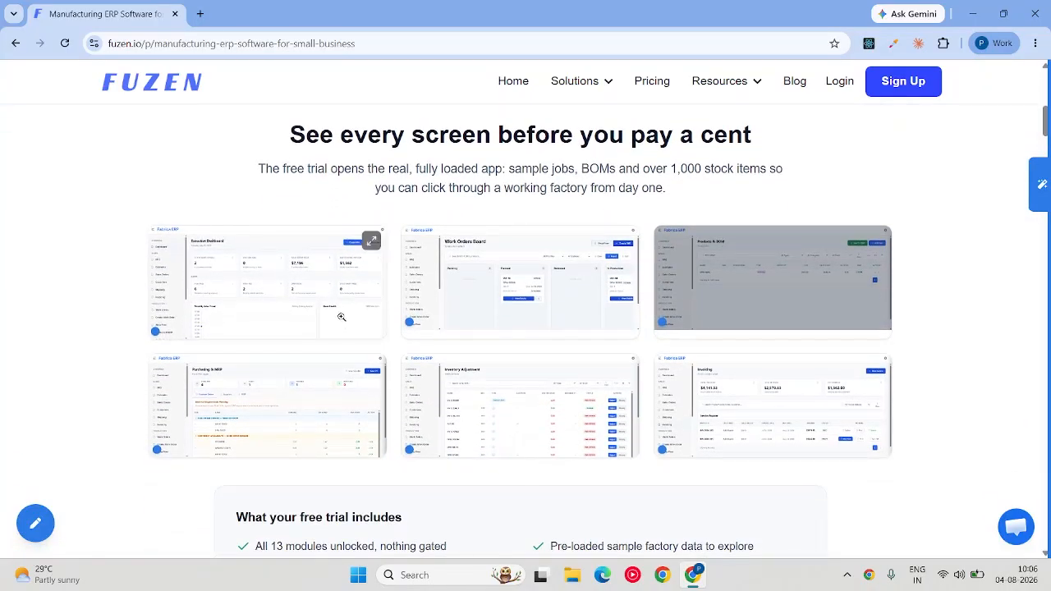
# Step: Browse the enlarged Fabrica ERP screenshots from the Executive Dashboard through Invoicing, and close the gallery
pyautogui.click(333, 299)
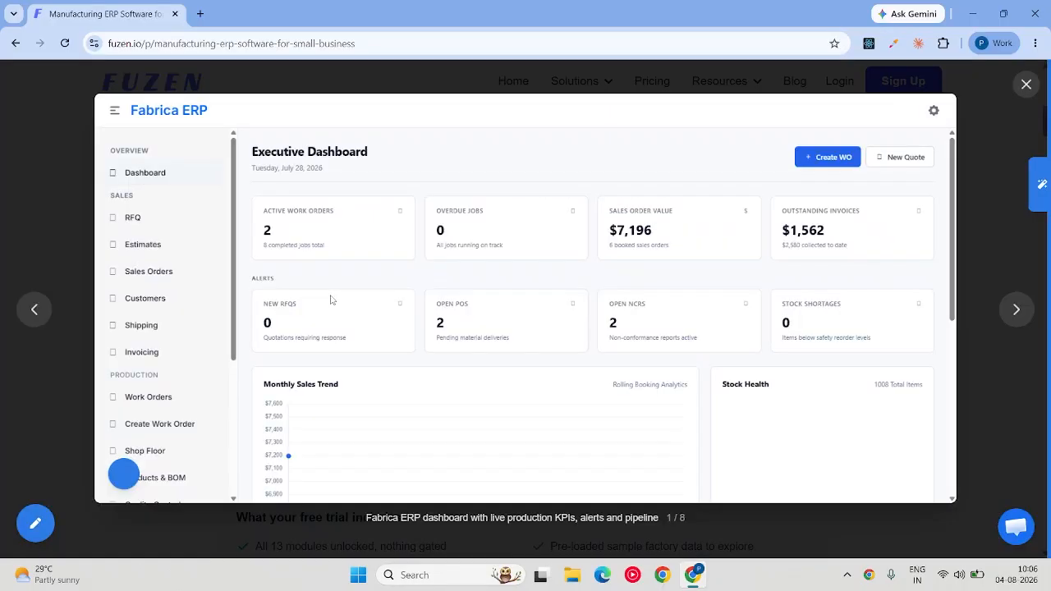
pyautogui.click(1012, 315)
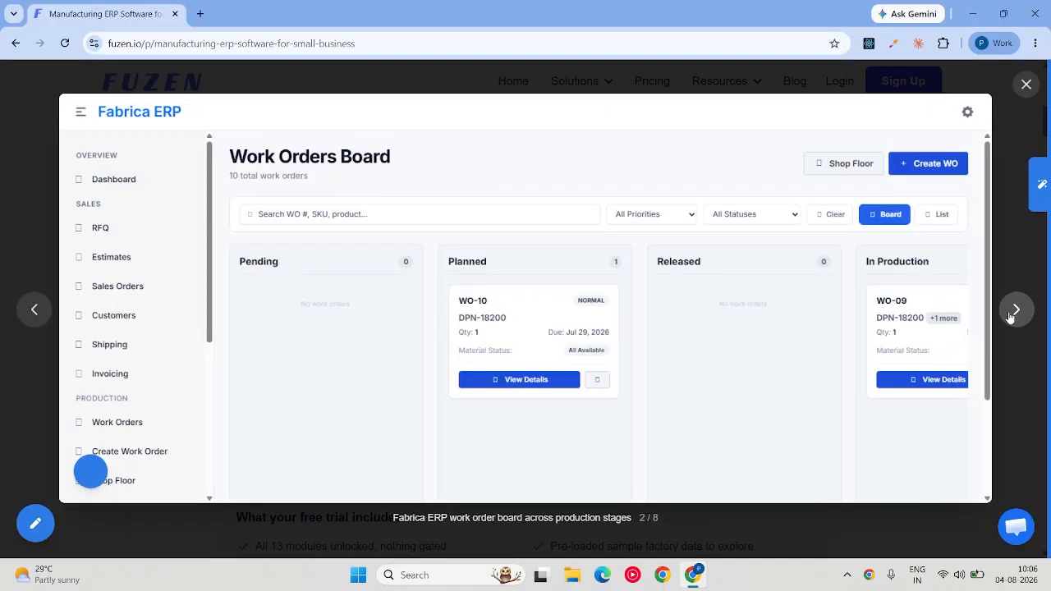
pyautogui.click(1011, 316)
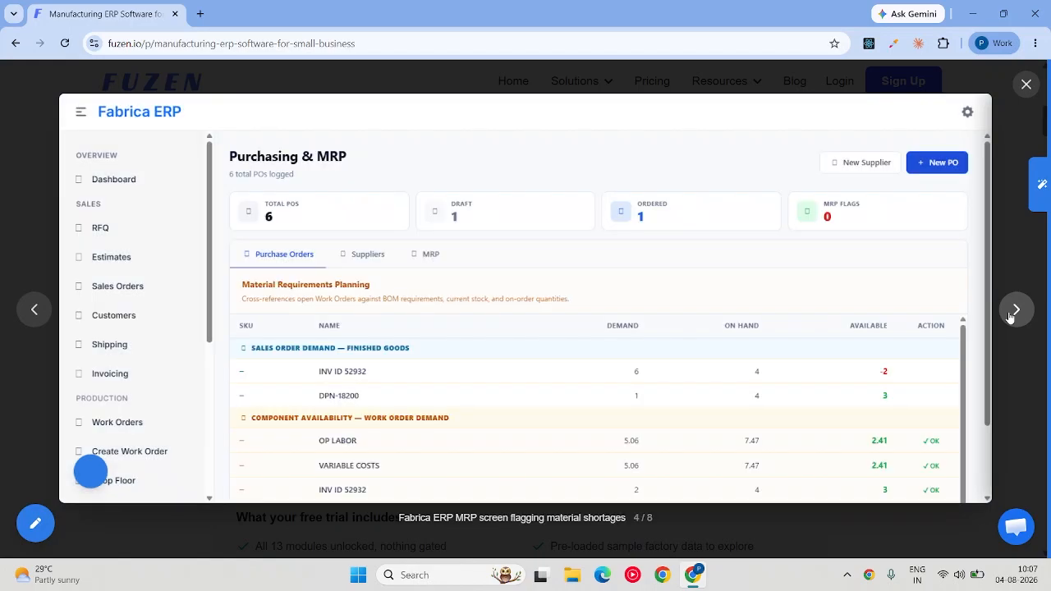
pyautogui.click(1011, 316)
pyautogui.click(1011, 312)
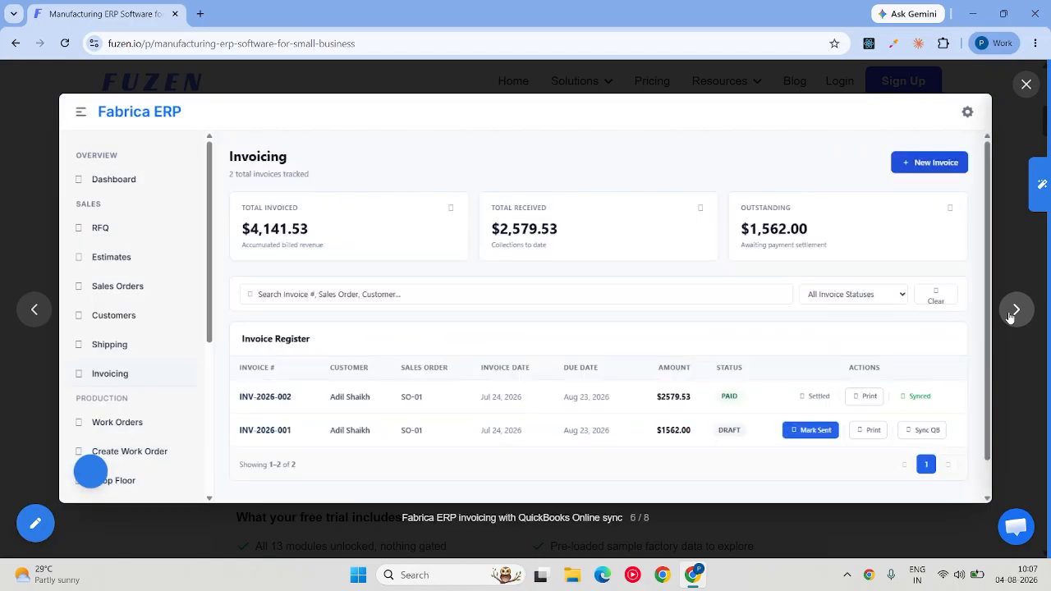
pyautogui.click(1026, 84)
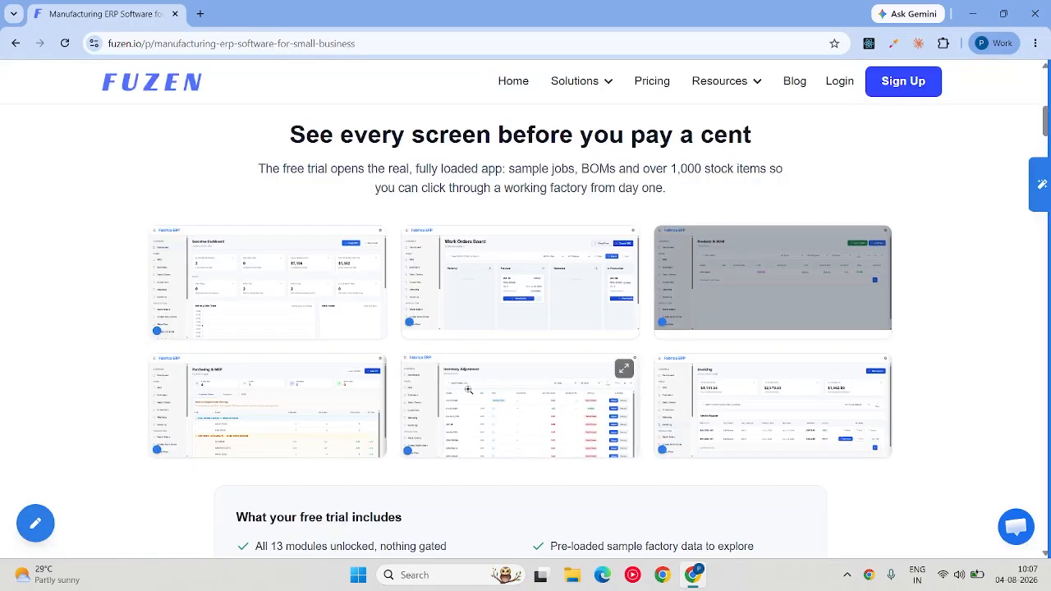
# Step: Recheck the one-time price on the product page and start the 14-day free trial of Fabrica ERP
pyautogui.scroll(-2, 469, 390)
pyautogui.scroll(4, 468, 392)
pyautogui.scroll(3, 469, 393)
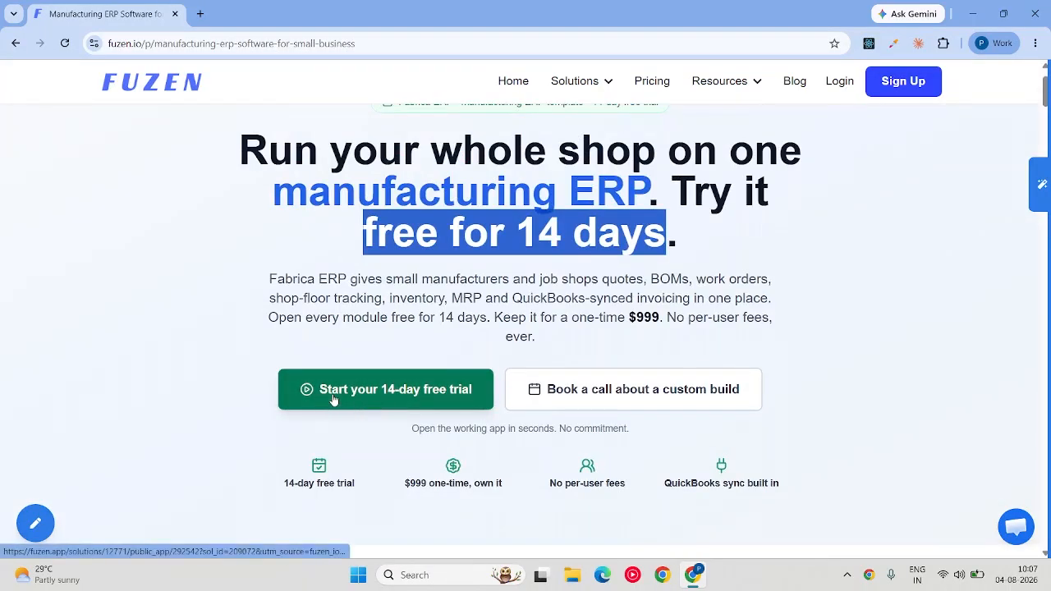
pyautogui.moveTo(629, 319); pyautogui.dragTo(665, 322)
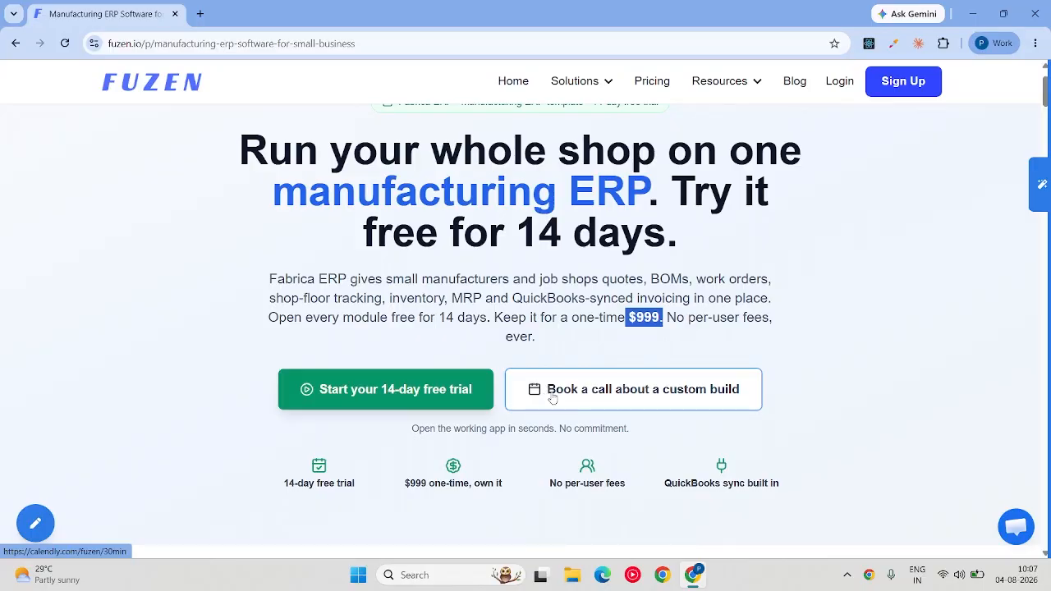
pyautogui.scroll(1, 624, 477)
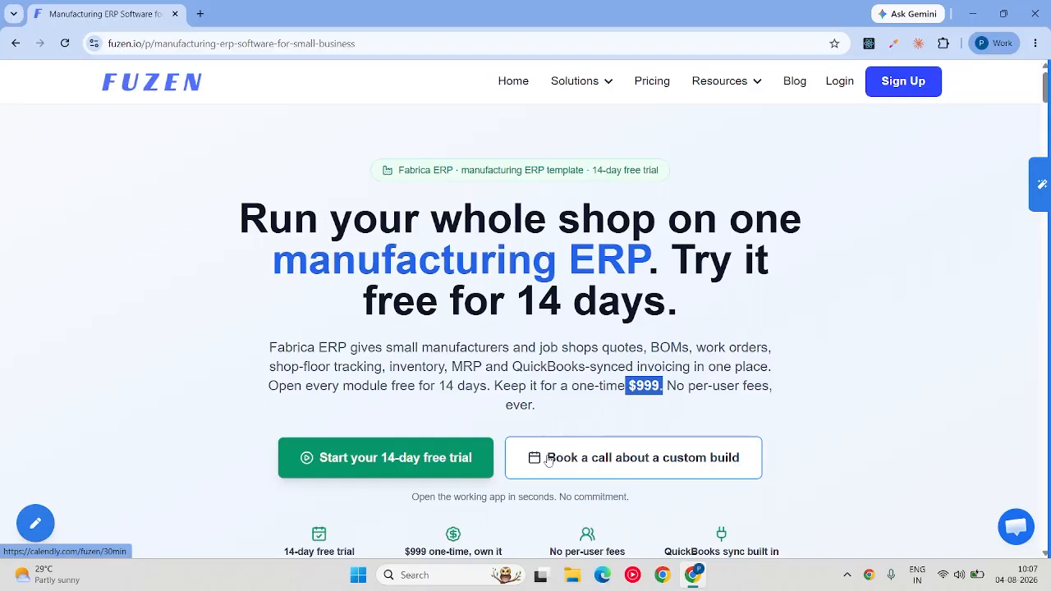
pyautogui.scroll(-2, 548, 461)
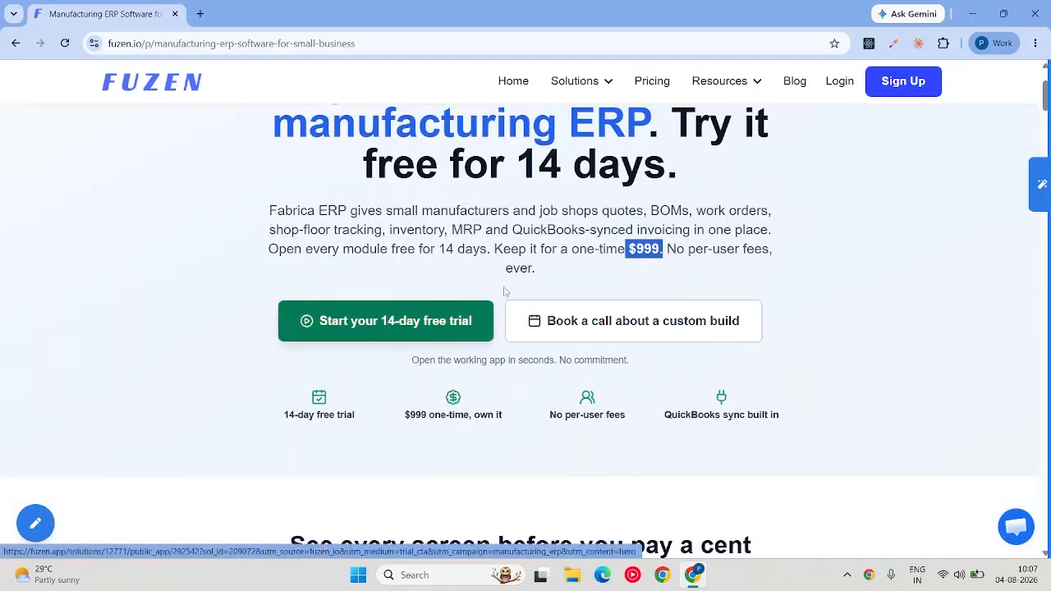
pyautogui.click(410, 324)
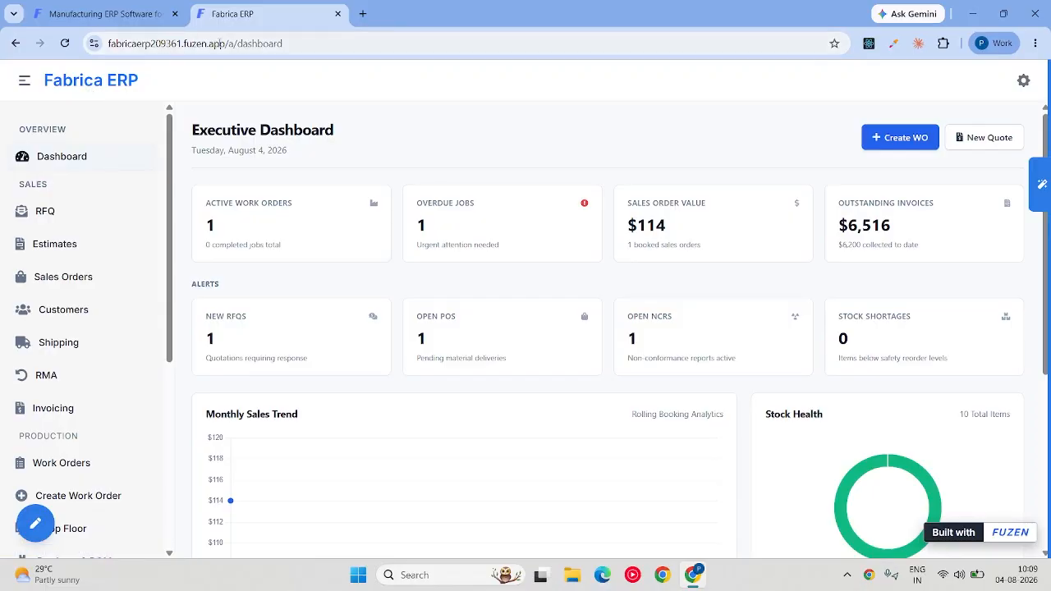
# Step: Examine the trial app's web address and the Executive Dashboard cards for work orders, overdue jobs, sales order value and outstanding invoices
pyautogui.click(223, 43)
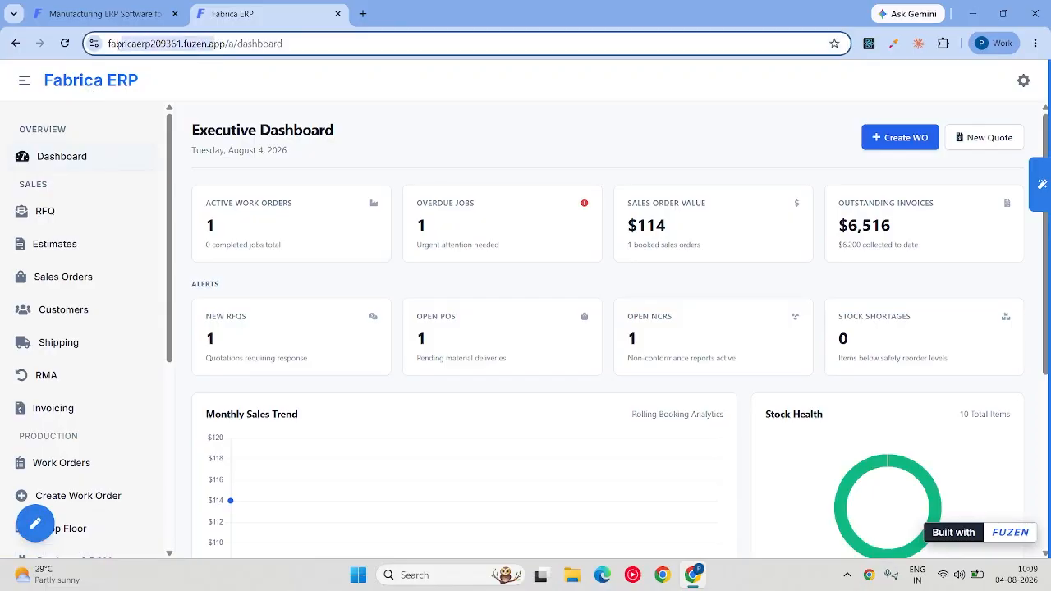
pyautogui.click(253, 82)
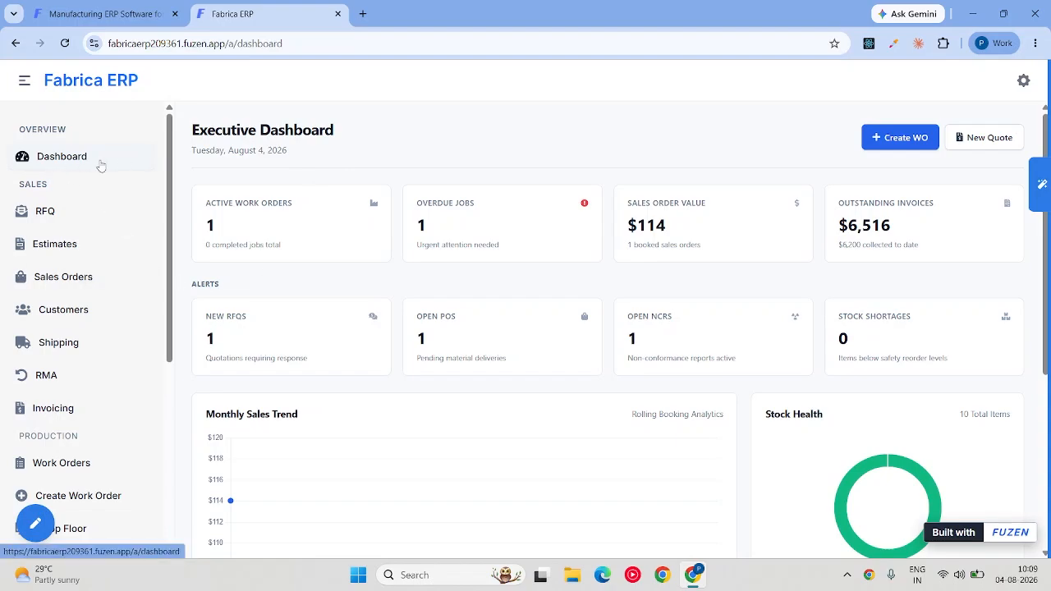
pyautogui.moveTo(206, 204); pyautogui.dragTo(308, 207)
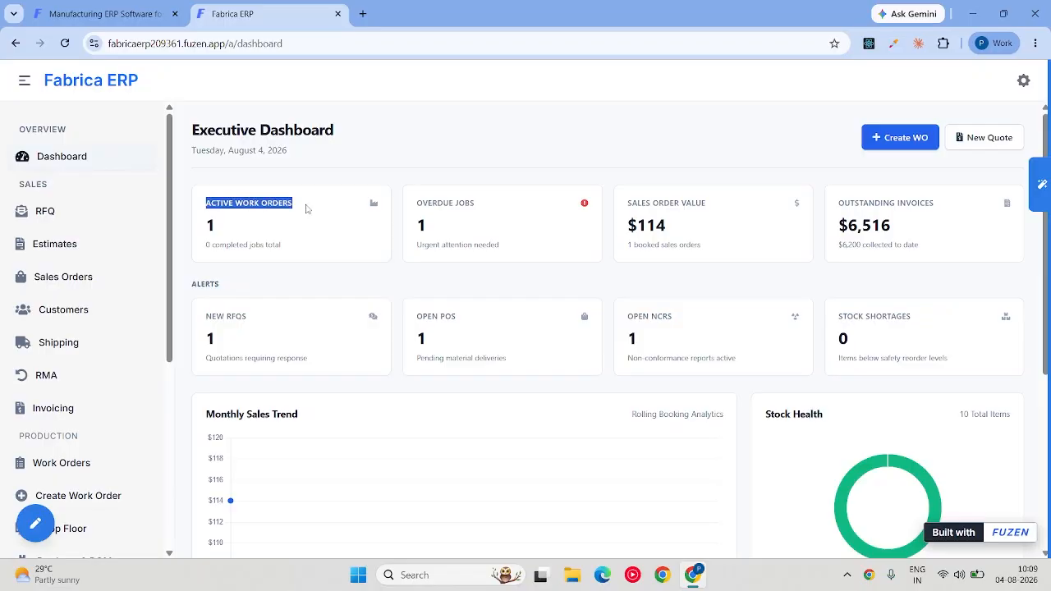
pyautogui.moveTo(443, 202); pyautogui.dragTo(465, 202)
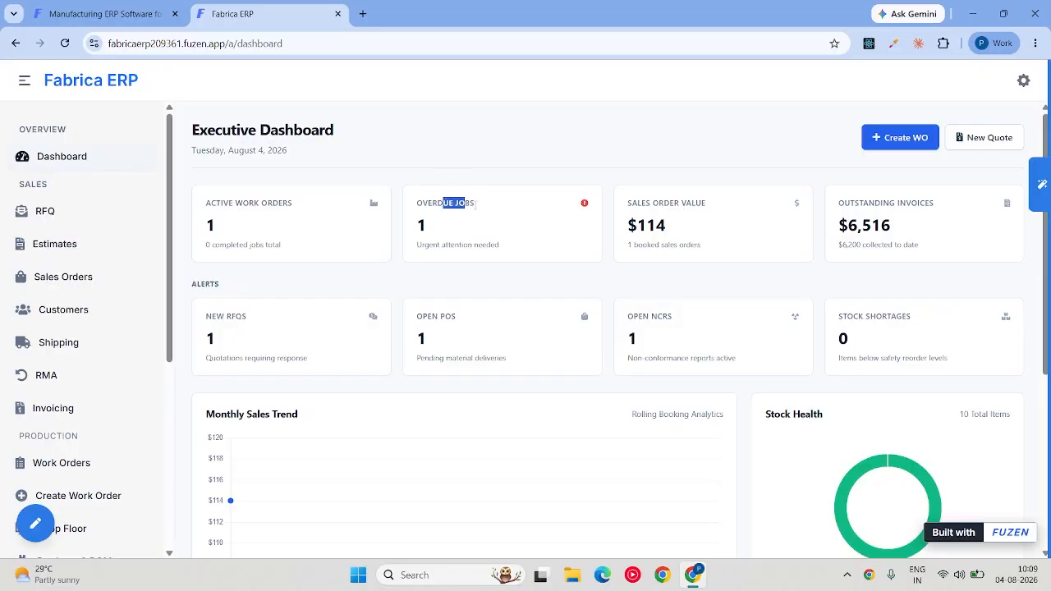
pyautogui.moveTo(684, 231); pyautogui.dragTo(622, 218)
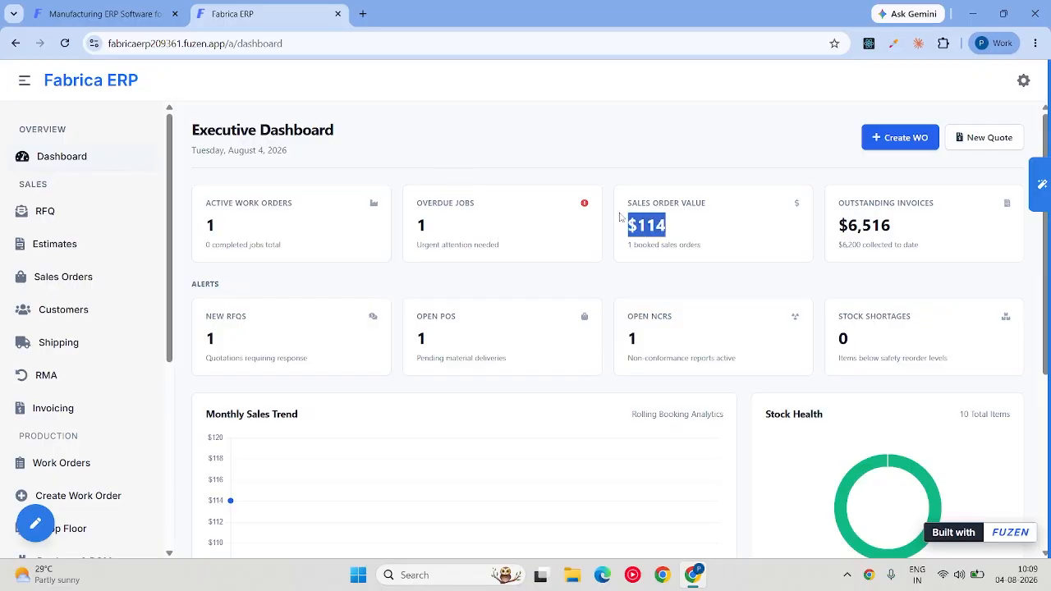
pyautogui.click(933, 226)
pyautogui.moveTo(934, 227); pyautogui.dragTo(830, 208)
# Step: Review the dashboard's alerts, monthly sales trend, stock health, production pipeline and recent work and sales orders
pyautogui.scroll(-1, 750, 300)
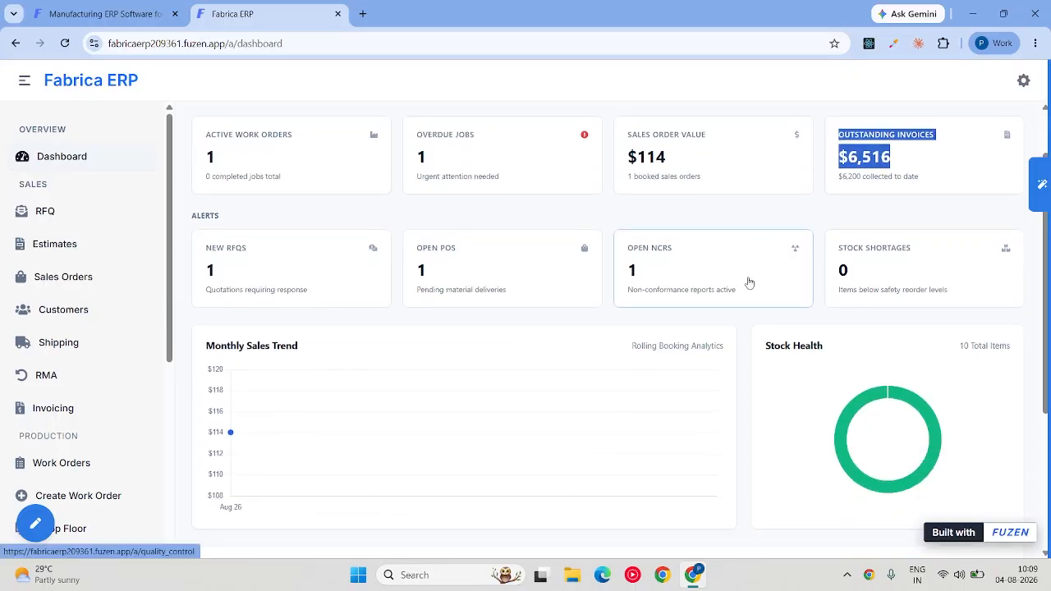
pyautogui.scroll(-3, 749, 282)
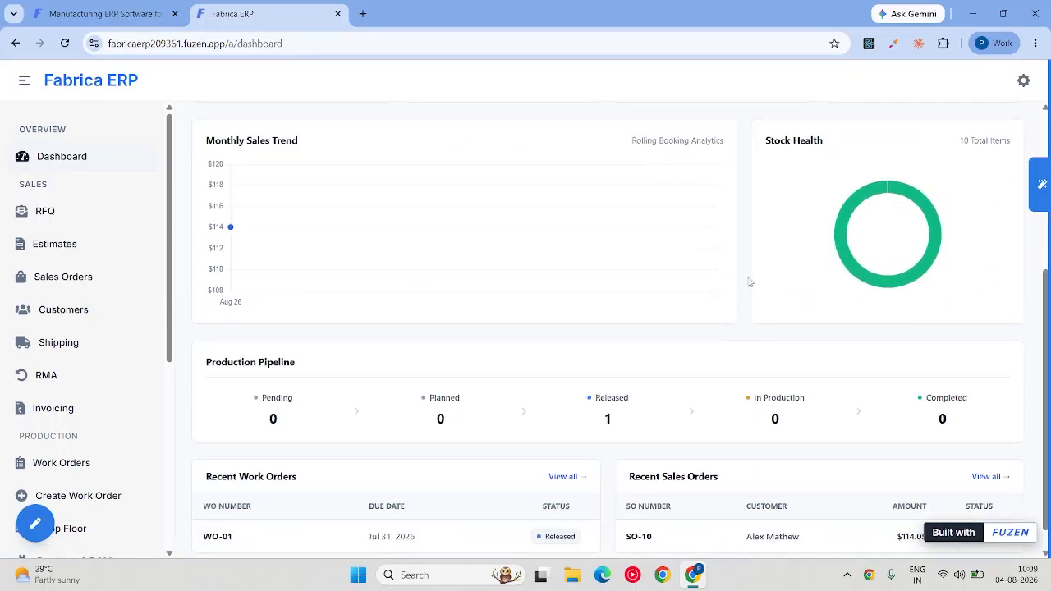
pyautogui.scroll(3, 749, 282)
pyautogui.scroll(-2, 749, 282)
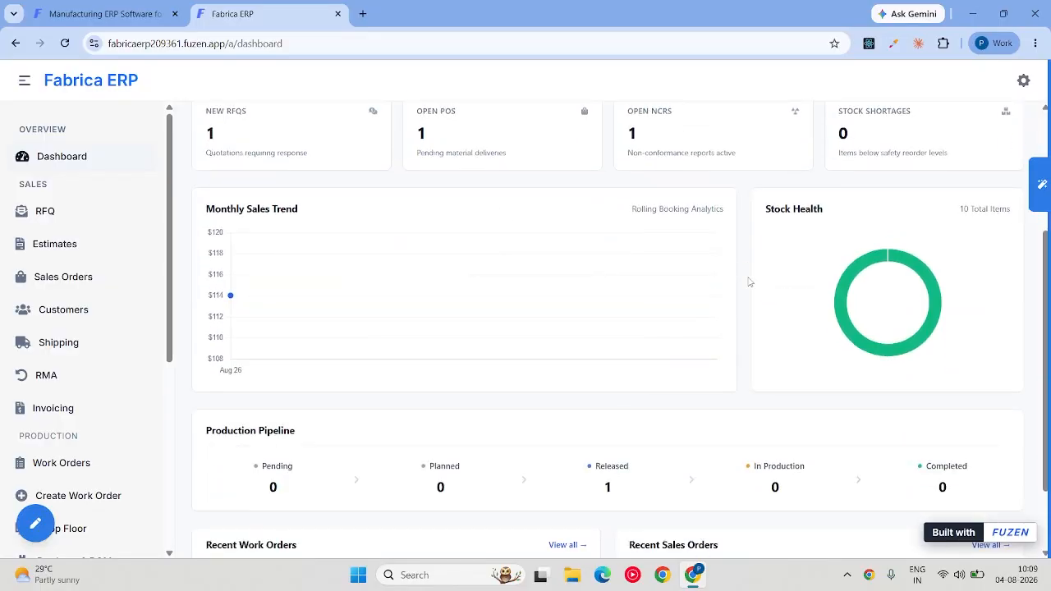
pyautogui.scroll(-2, 749, 282)
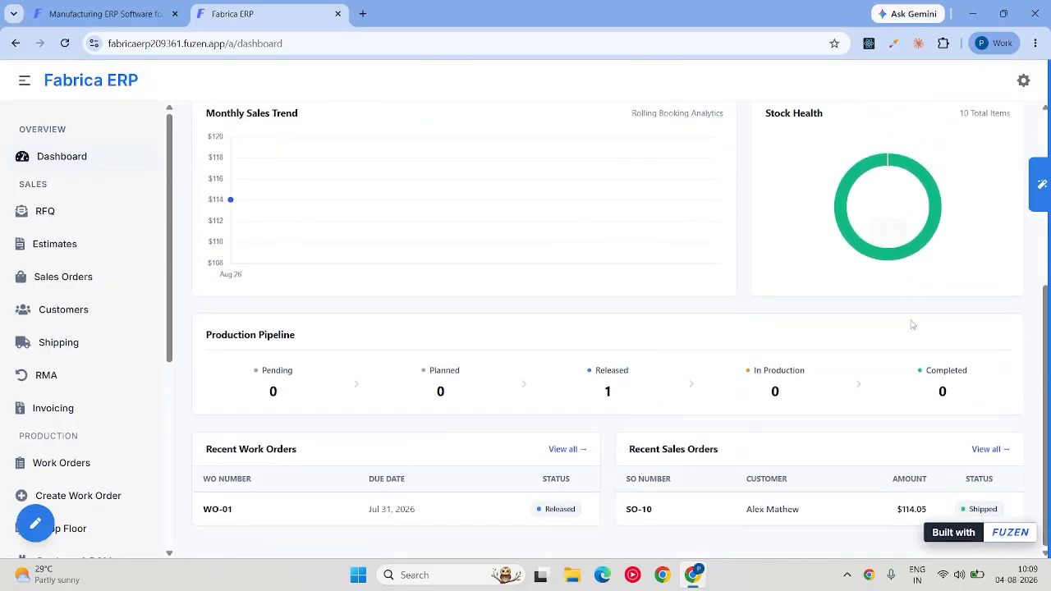
pyautogui.scroll(5, 800, 347)
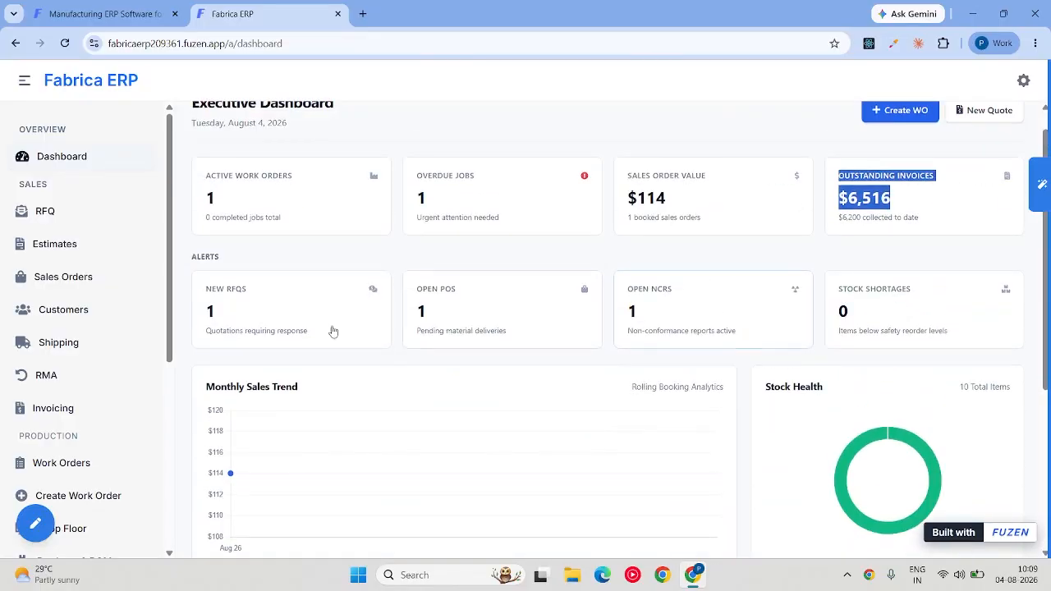
# Step: Look through the modules listed under Sales, Production, Supply Chain and Administration in the navigation
pyautogui.moveTo(25, 186); pyautogui.dragTo(53, 190)
pyautogui.scroll(-2, 59, 197)
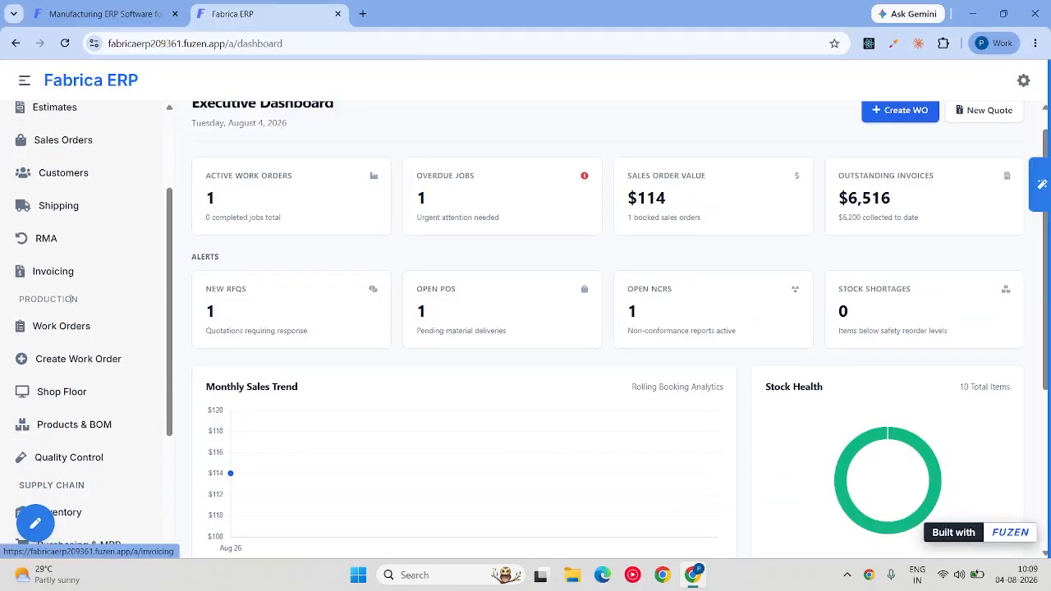
pyautogui.moveTo(82, 302); pyautogui.dragTo(9, 306)
pyautogui.scroll(-2, 9, 306)
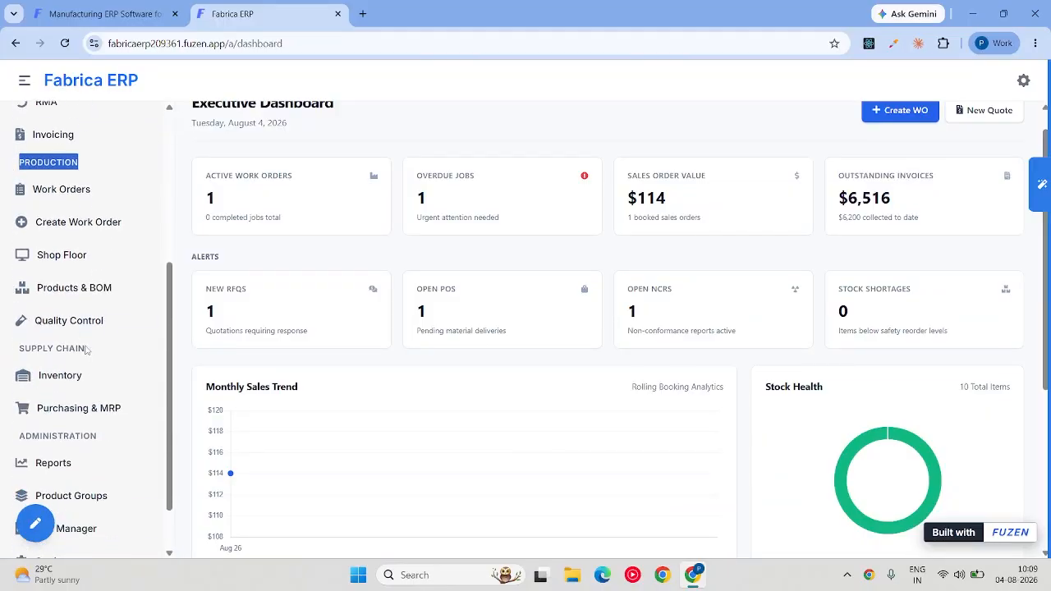
pyautogui.moveTo(86, 348); pyautogui.dragTo(20, 348)
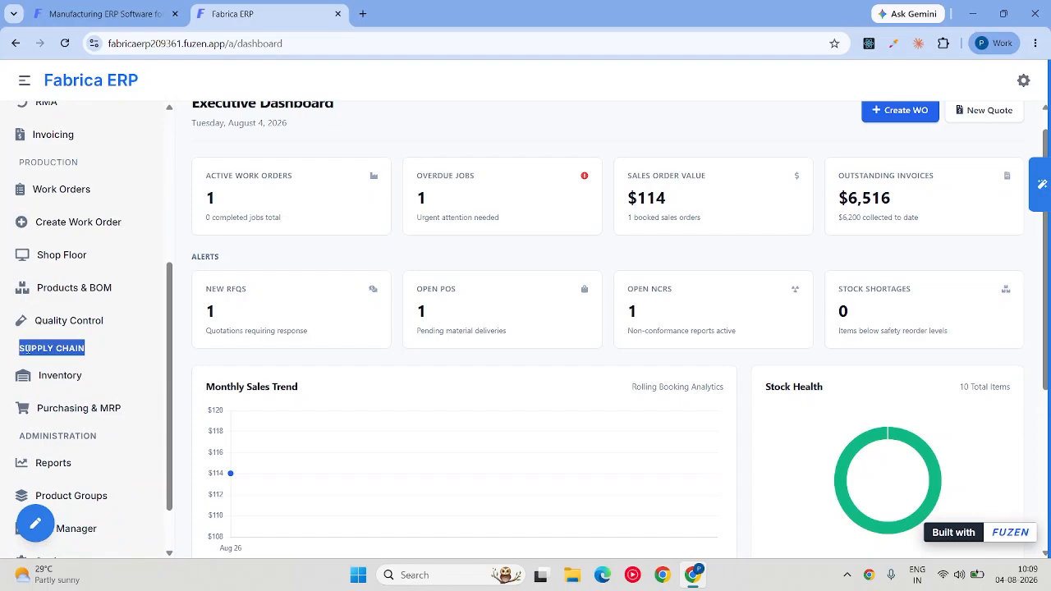
pyautogui.scroll(-1, 27, 350)
pyautogui.moveTo(98, 371); pyautogui.dragTo(26, 372)
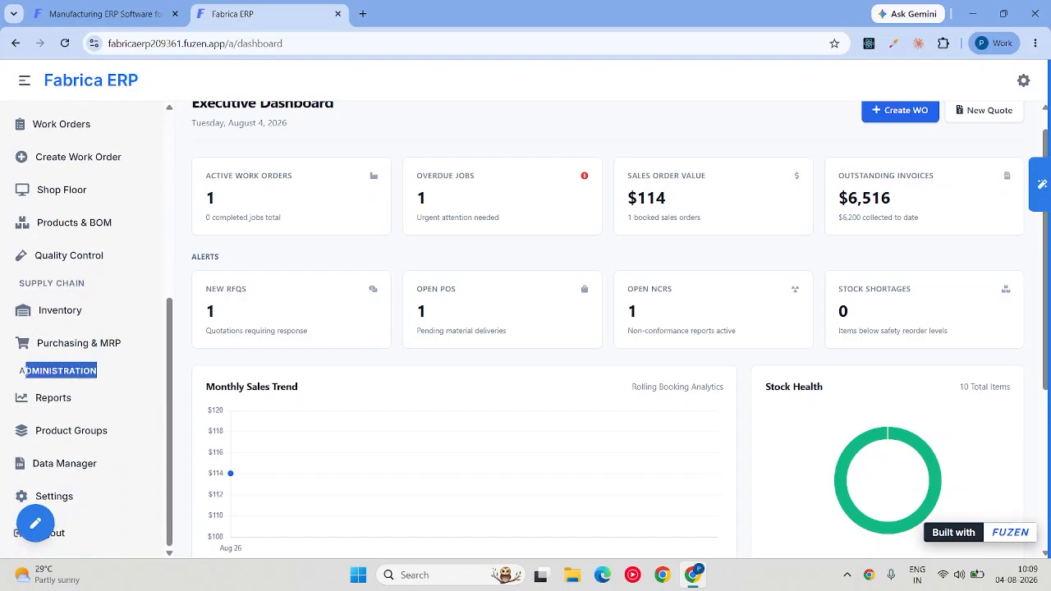
pyautogui.scroll(4, 25, 371)
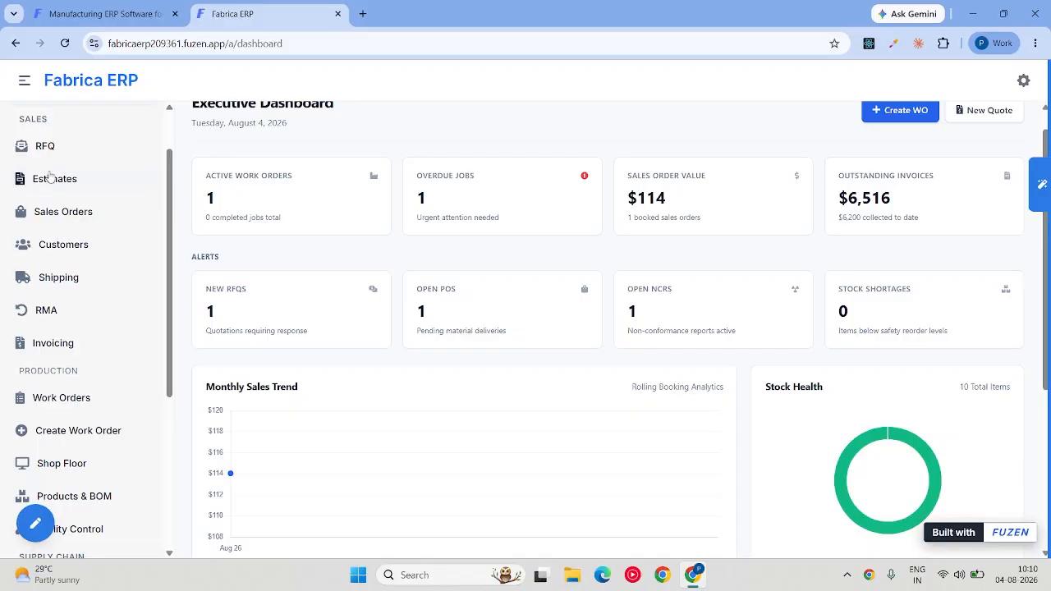
pyautogui.scroll(2, 51, 231)
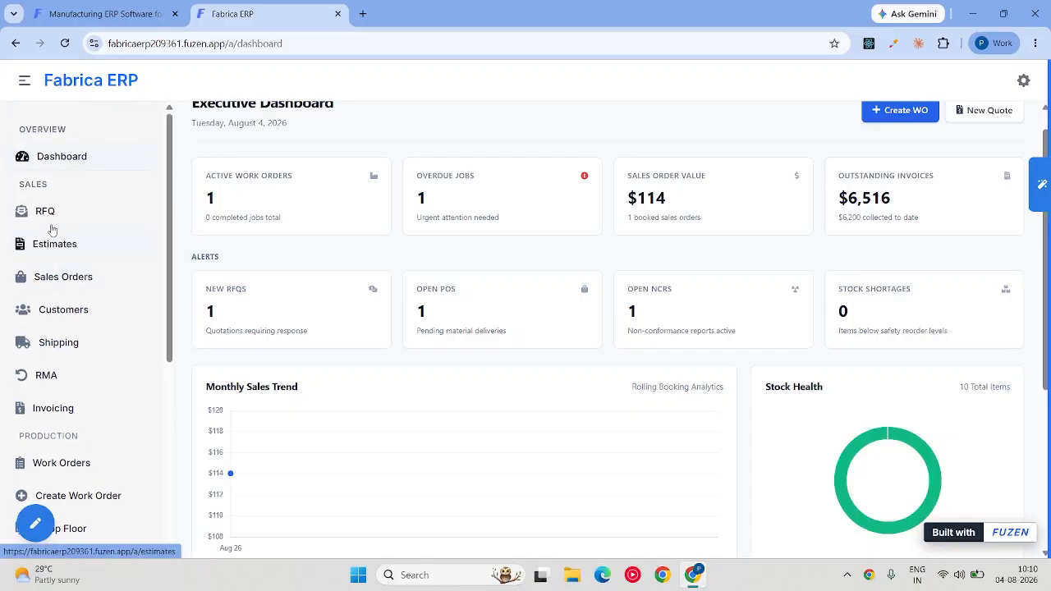
# Step: Open the Request for Quotes list and view the new RFQ form, closing it without adding a request
pyautogui.click(48, 214)
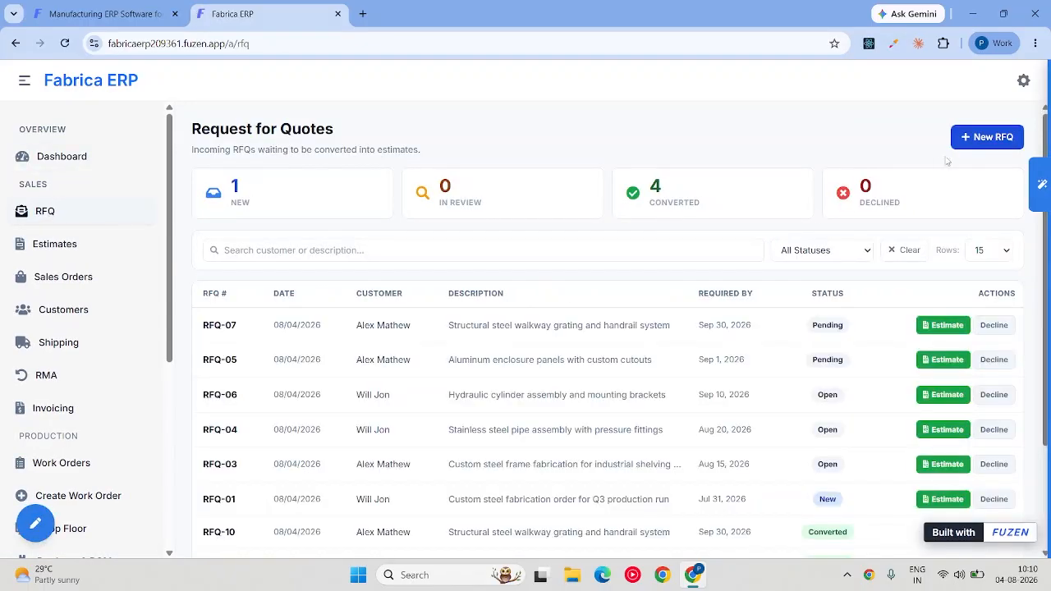
pyautogui.click(986, 145)
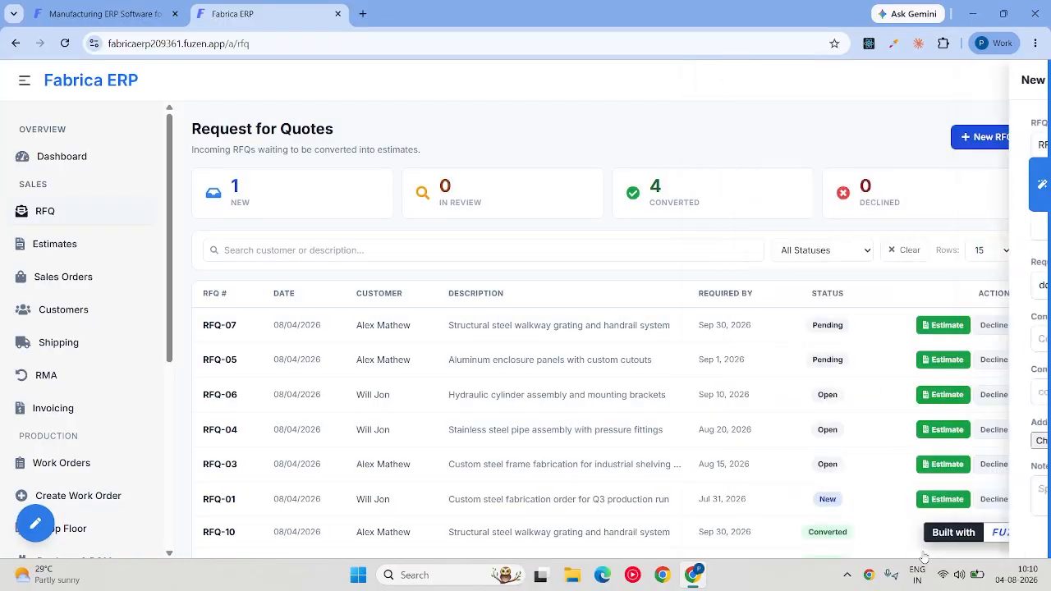
pyautogui.click(918, 550)
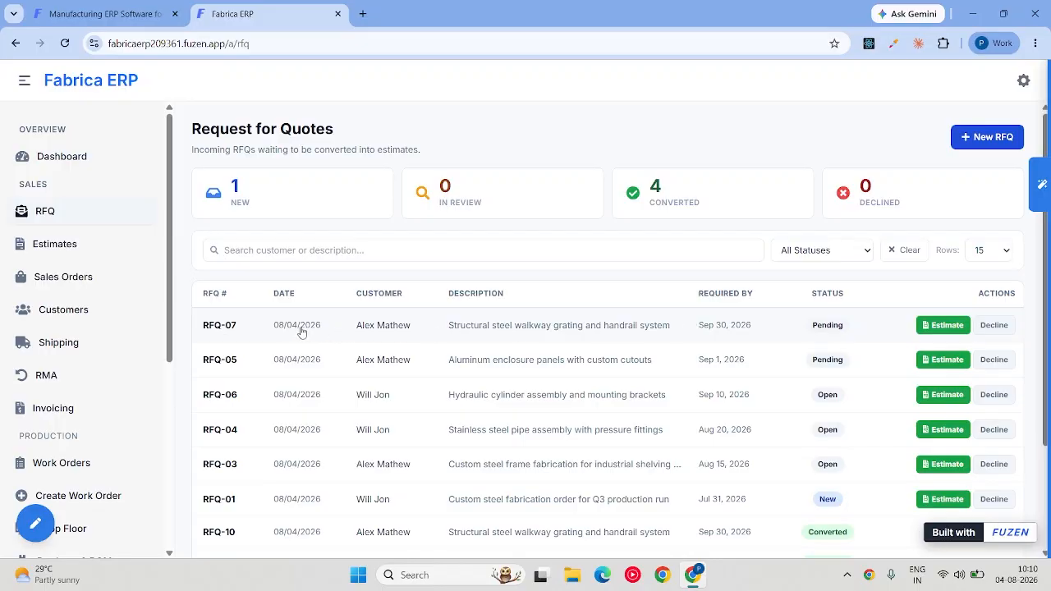
# Step: Convert RFQ-07, the structural steel walkway grating and handrail request, to an estimate
pyautogui.click(948, 326)
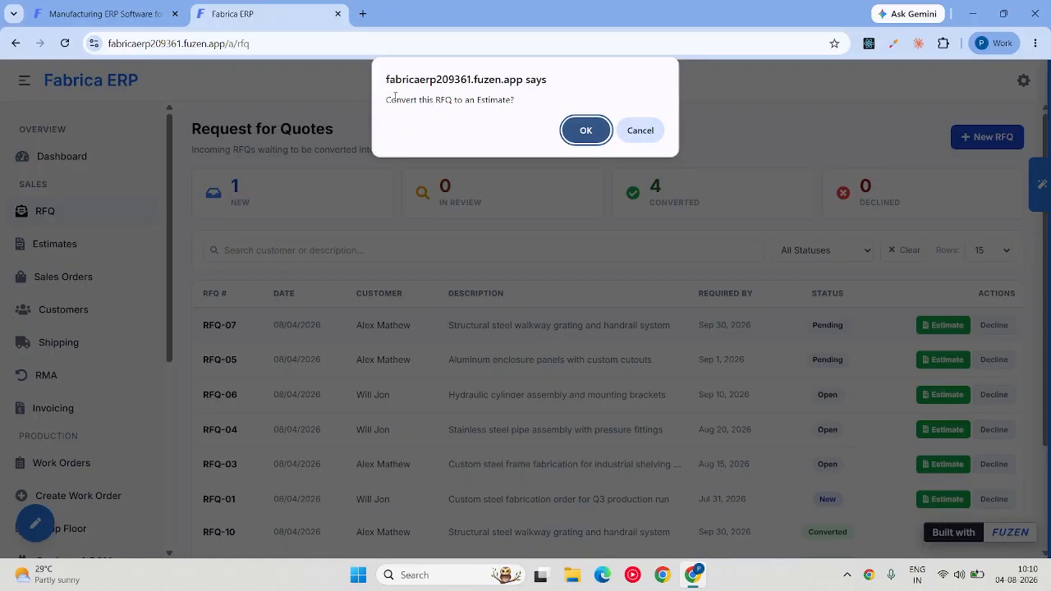
pyautogui.moveTo(388, 99); pyautogui.dragTo(514, 100)
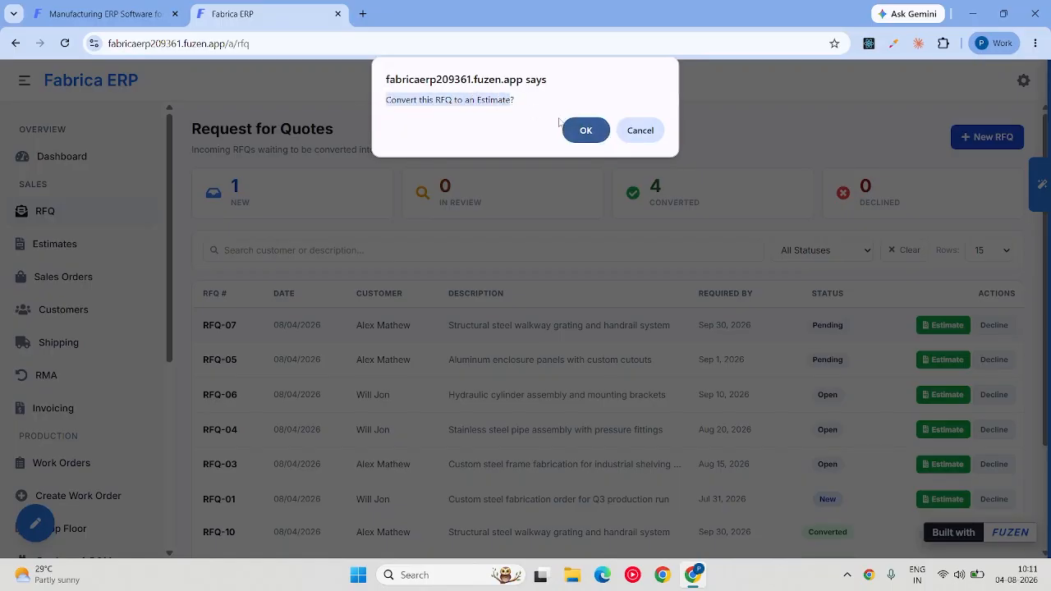
pyautogui.click(580, 129)
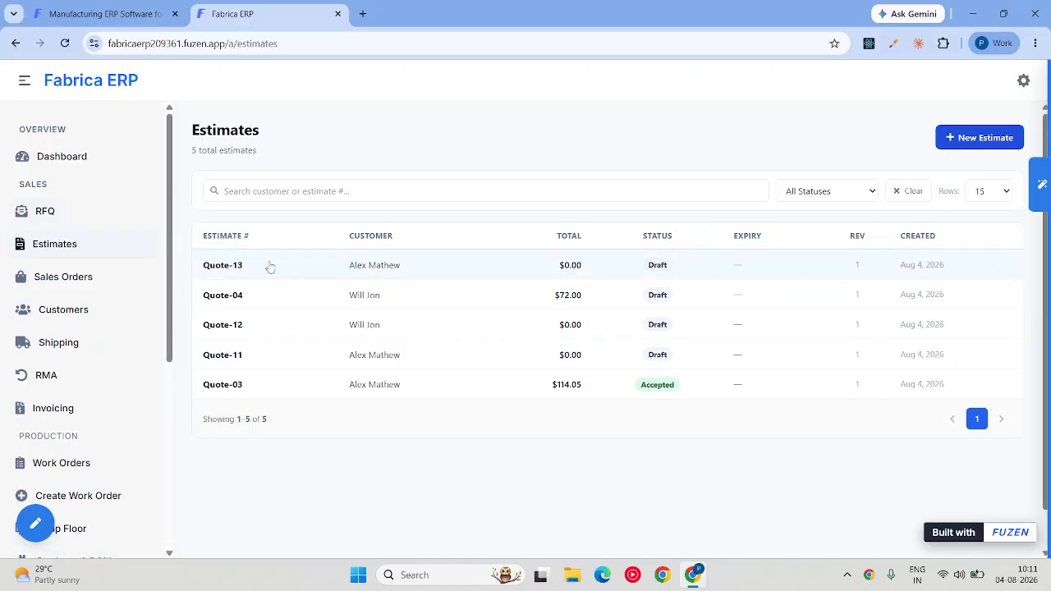
# Step: Open estimate Quote-13, assign the listed sales rep and set its expiration date to 04-08-2026
pyautogui.click(334, 271)
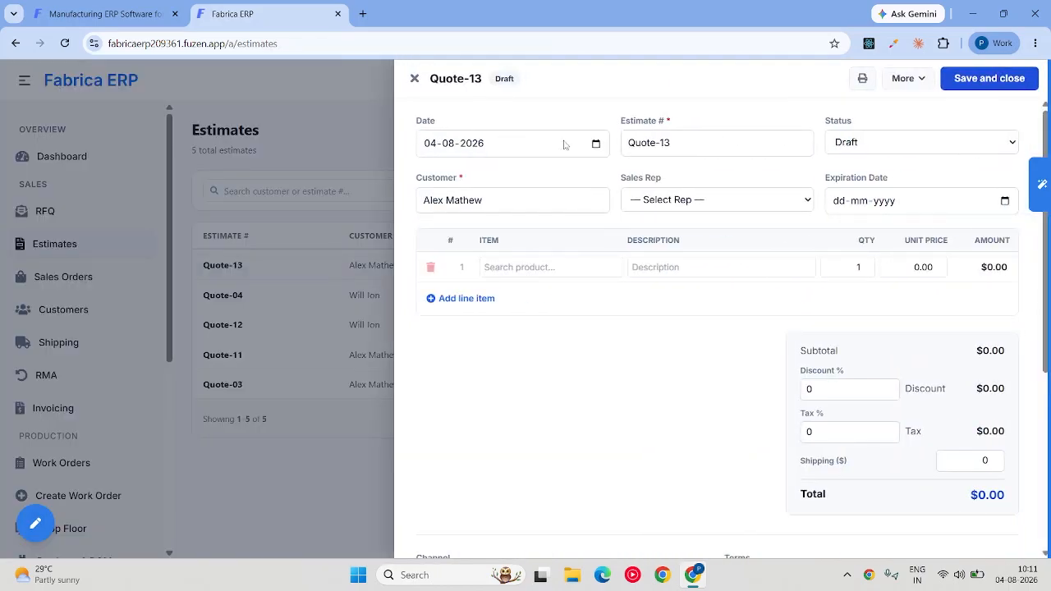
pyautogui.click(656, 203)
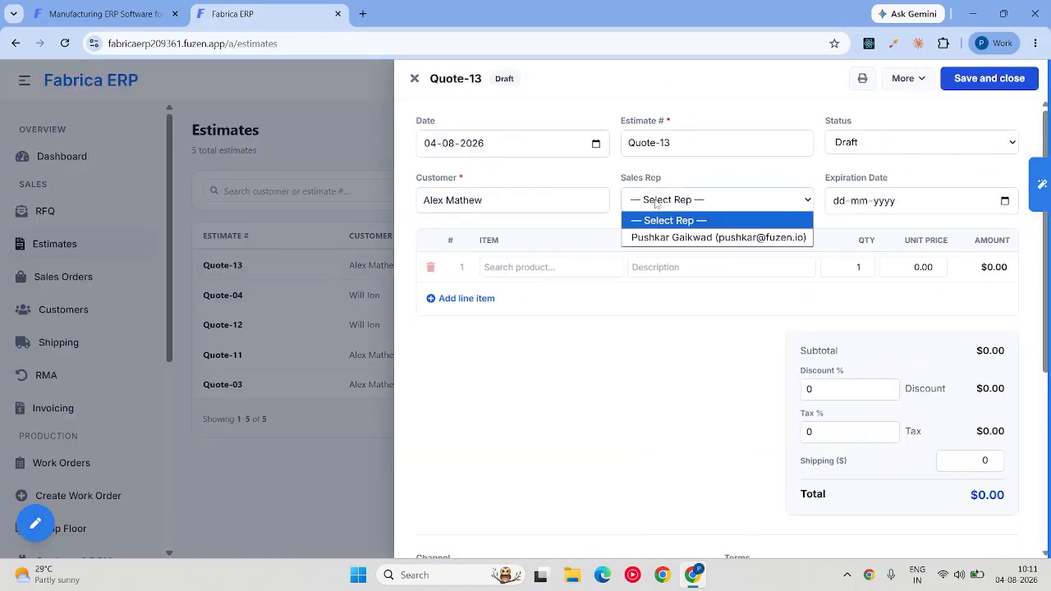
pyautogui.click(658, 236)
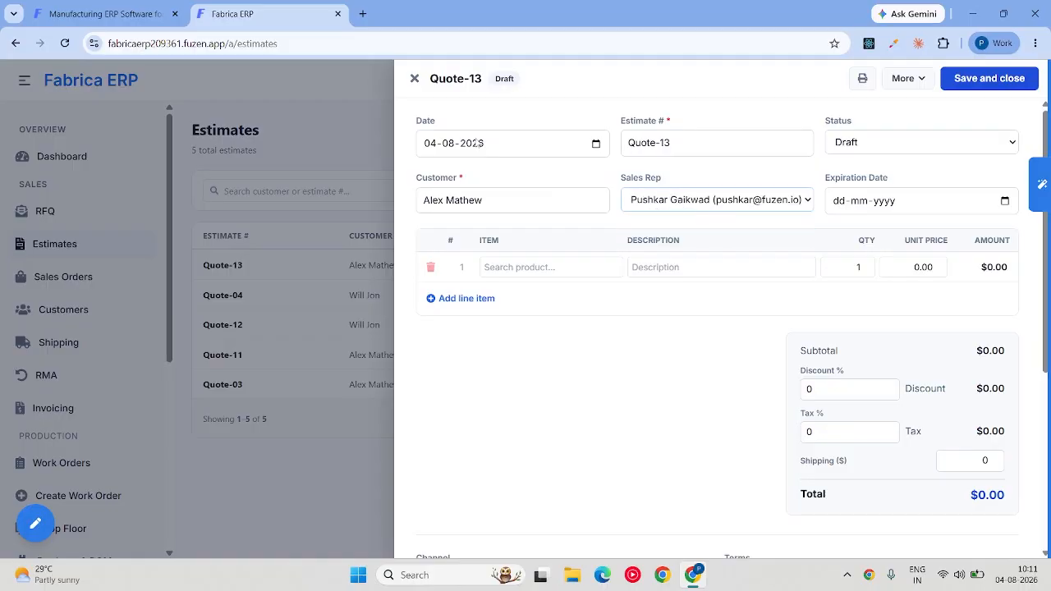
pyautogui.click(1004, 202)
pyautogui.click(703, 207)
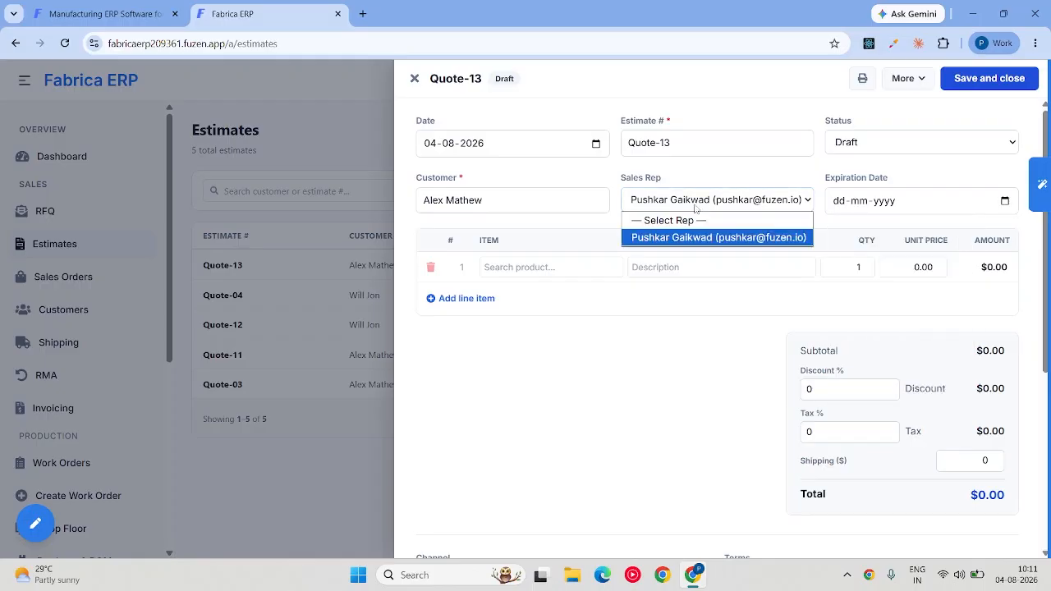
pyautogui.click(648, 238)
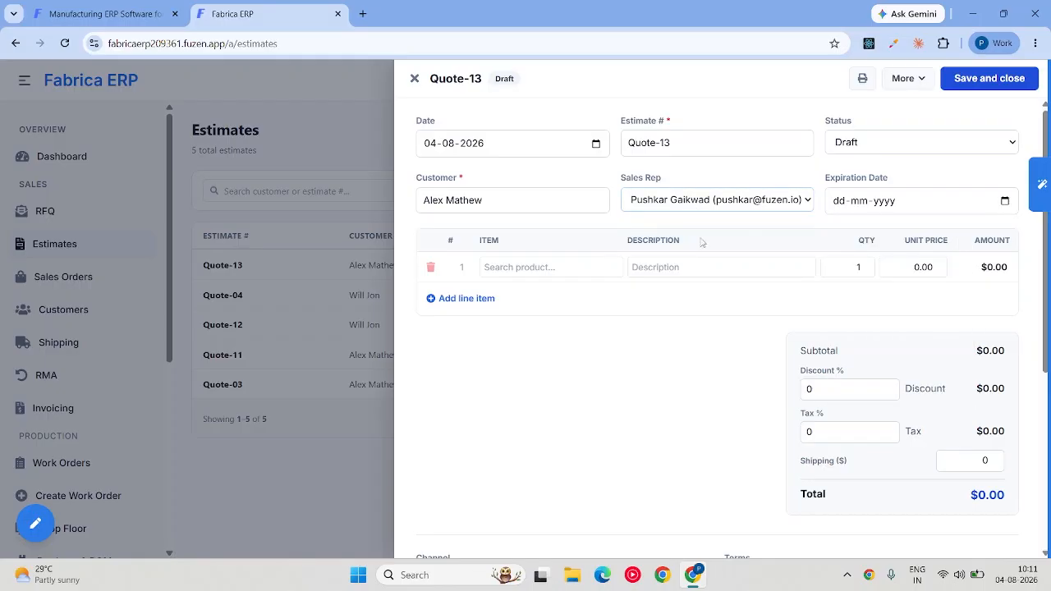
pyautogui.click(757, 211)
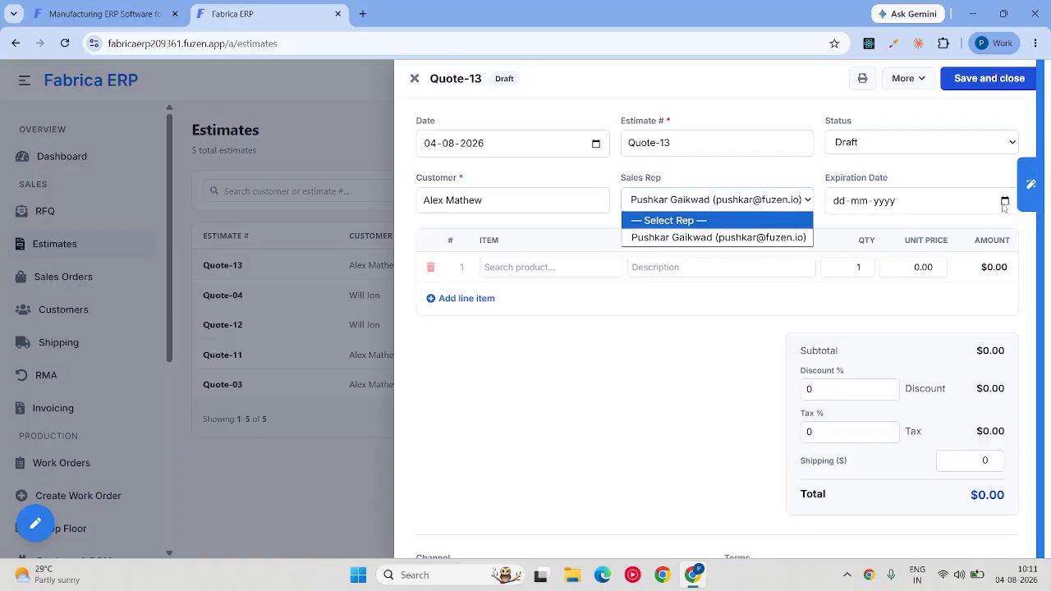
pyautogui.click(661, 237)
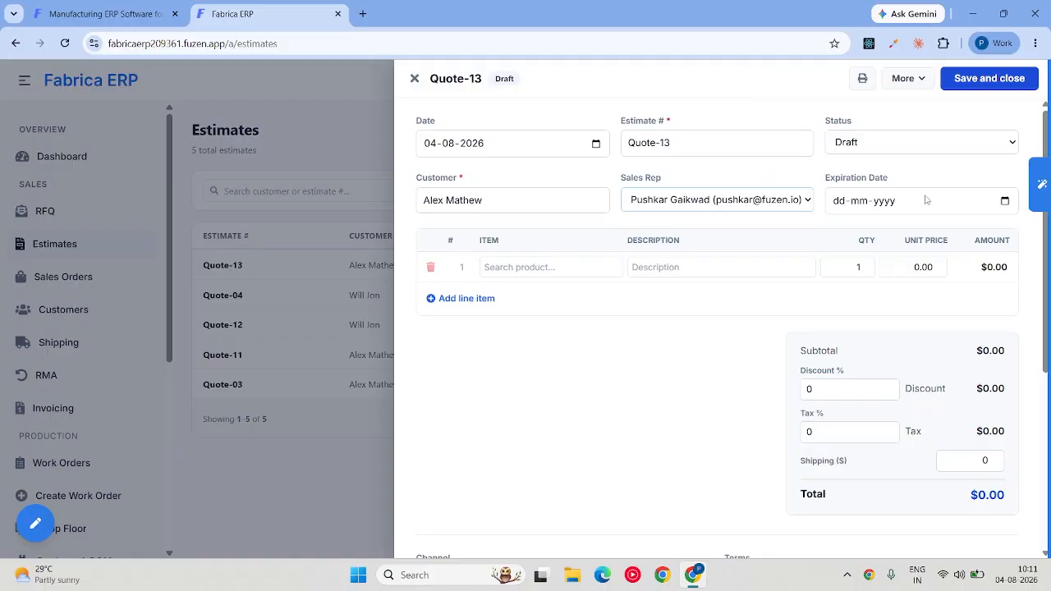
pyautogui.click(1004, 202)
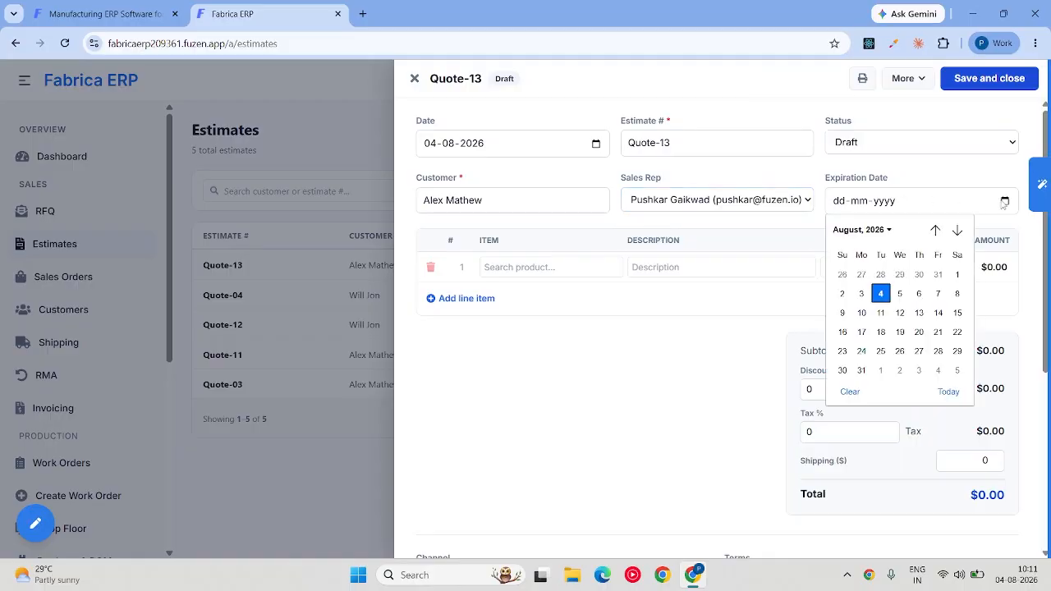
pyautogui.click(880, 294)
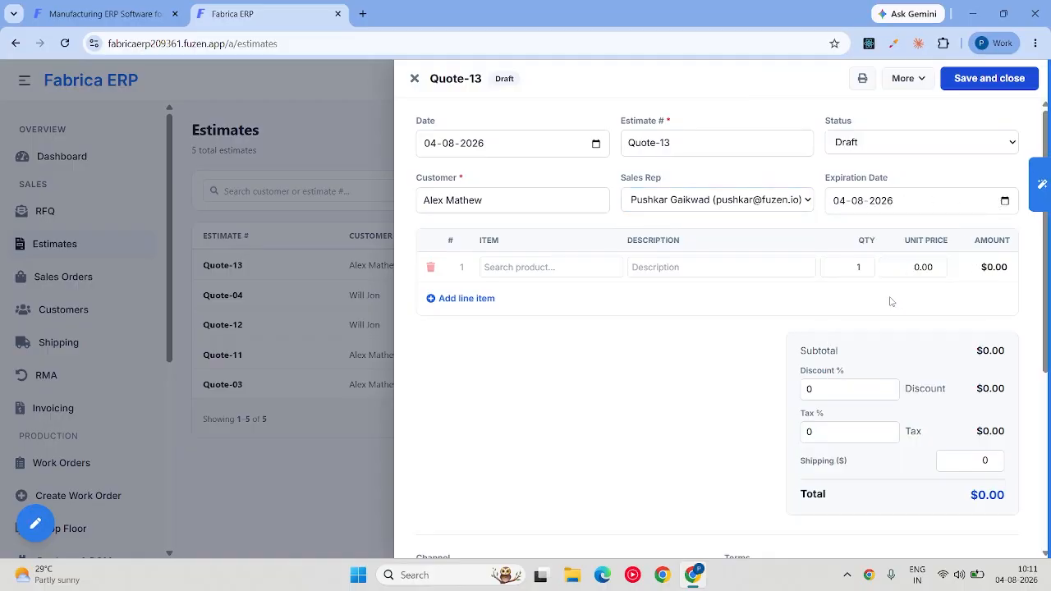
# Step: Choose STEEL PLATE 6MM as the first line item of the estimate with a quantity of 10
pyautogui.click(549, 267)
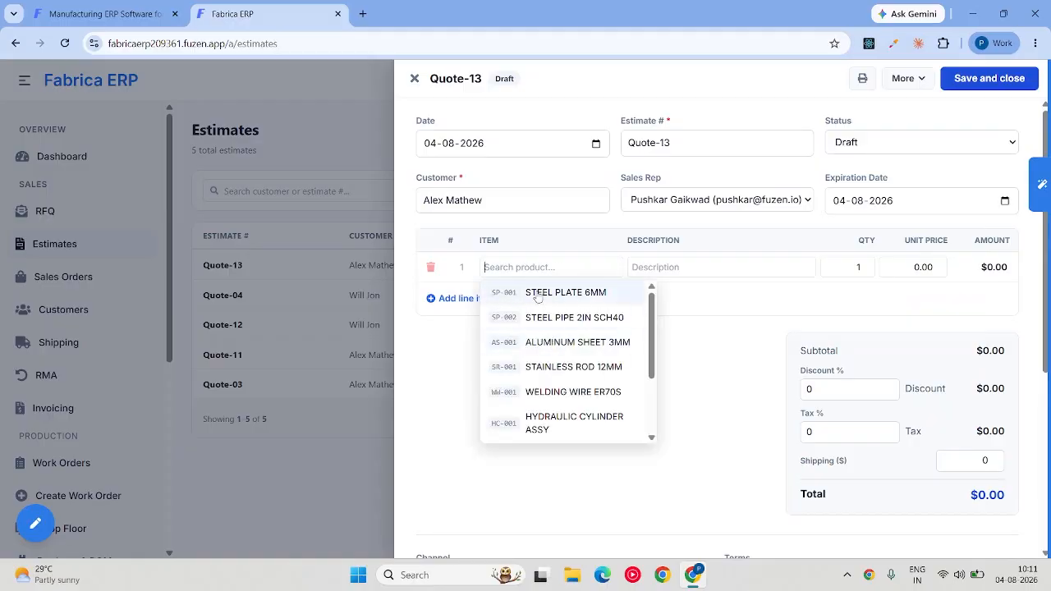
pyautogui.click(563, 294)
pyautogui.click(709, 266)
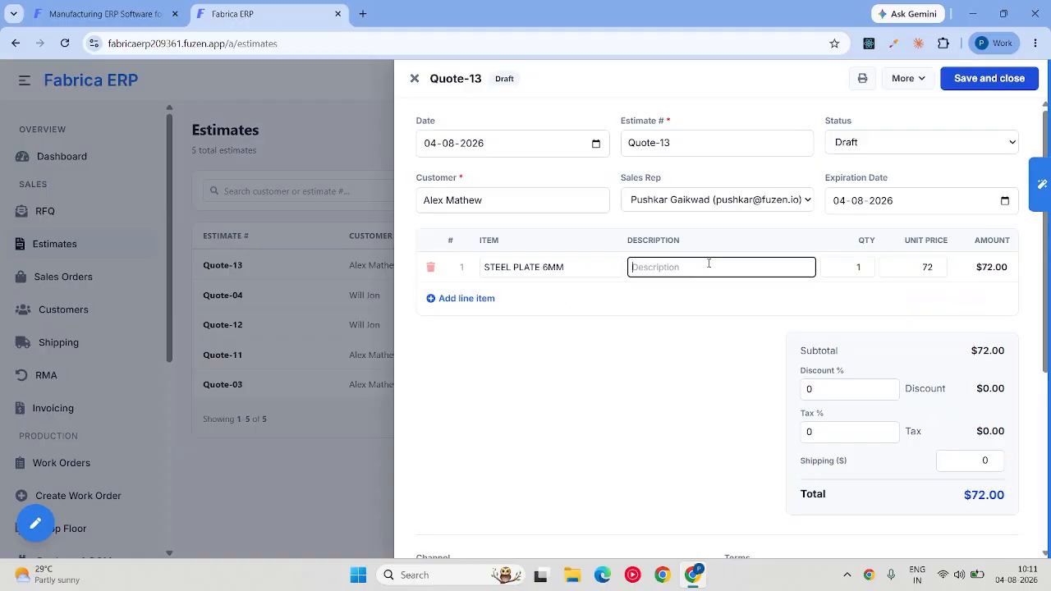
pyautogui.click(855, 266)
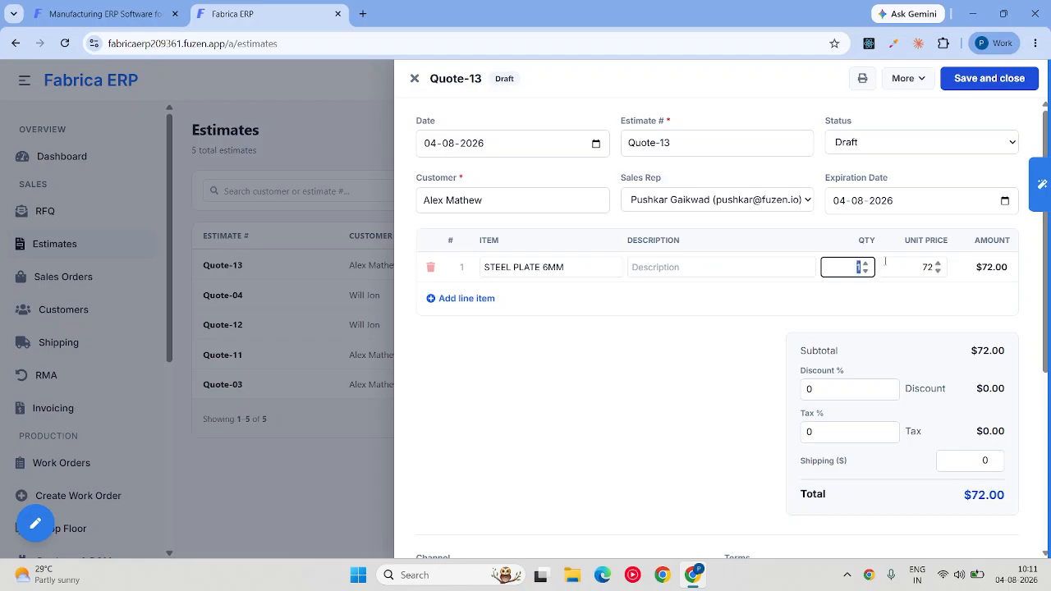
pyautogui.write('10')
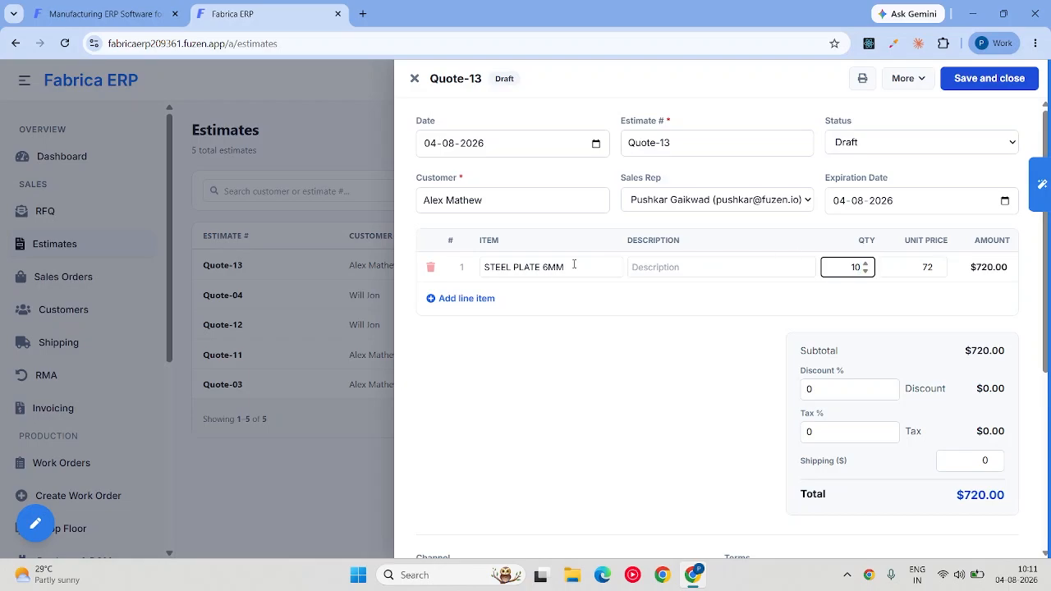
pyautogui.click(574, 265)
pyautogui.moveTo(570, 265); pyautogui.dragTo(485, 276)
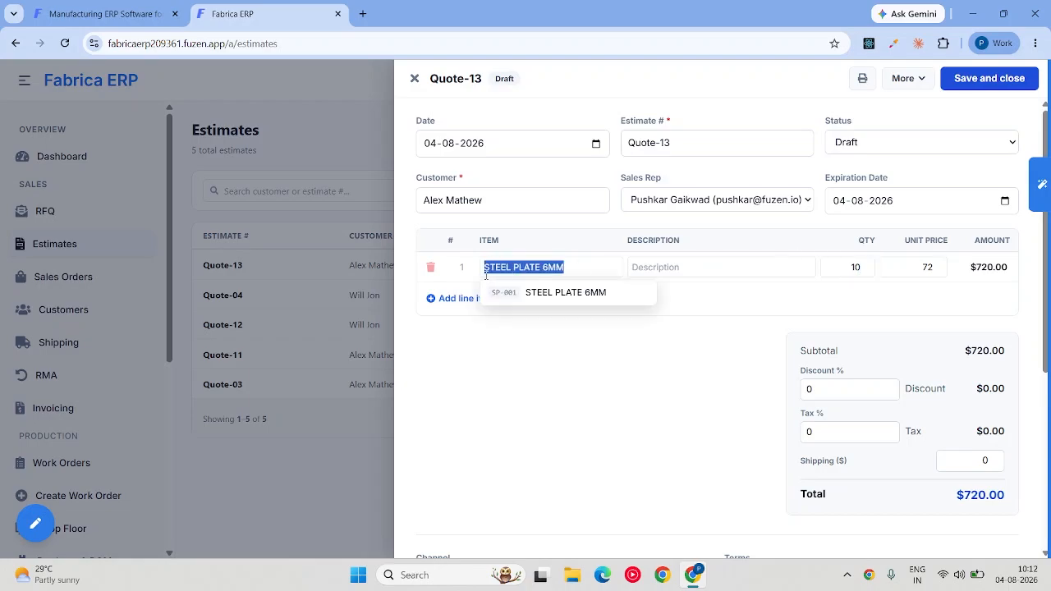
pyautogui.write('B')
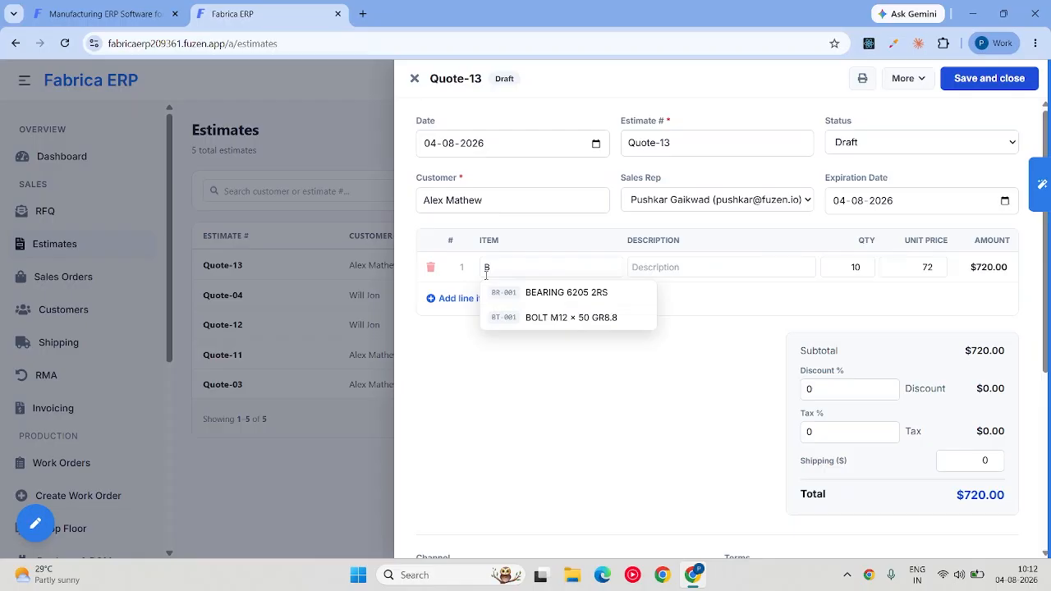
pyautogui.write('o')
pyautogui.press('BackSpace')
pyautogui.write('ot')
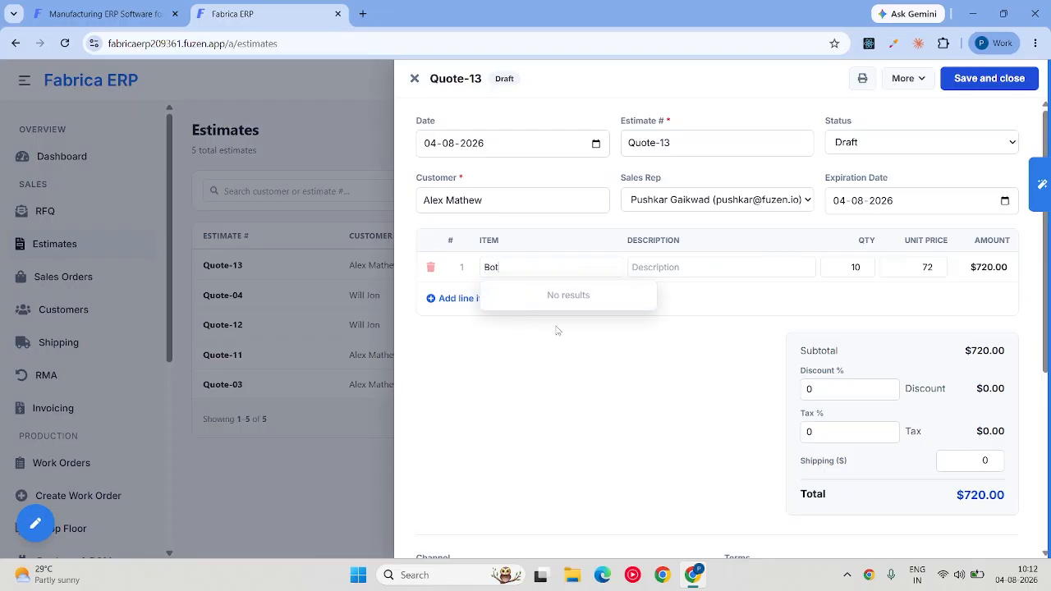
pyautogui.hotkey('ctrl', 'a')
pyautogui.write('s')
pyautogui.click(527, 291)
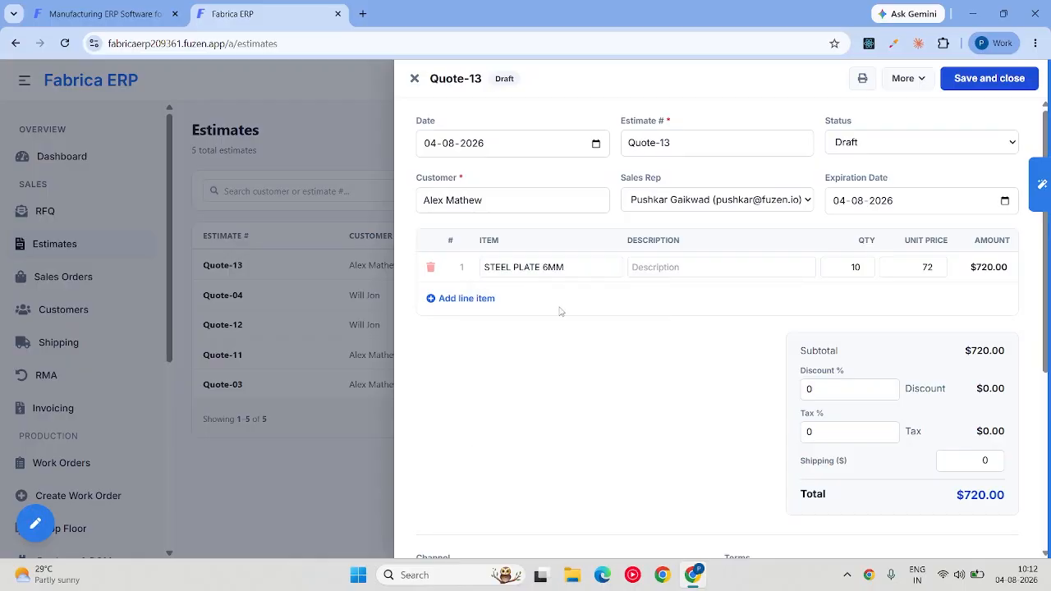
pyautogui.doubleClick(854, 267)
# Step: Add a second line item for BOLT M12 × 50 GR8.8 with a quantity of 20
pyautogui.click(470, 300)
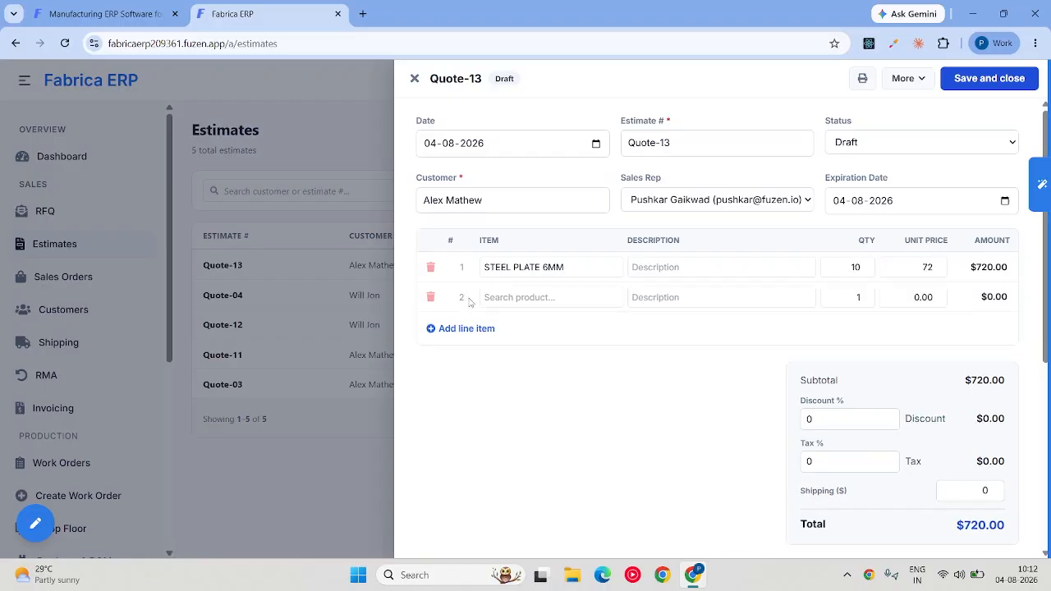
pyautogui.click(521, 295)
pyautogui.write('Bol')
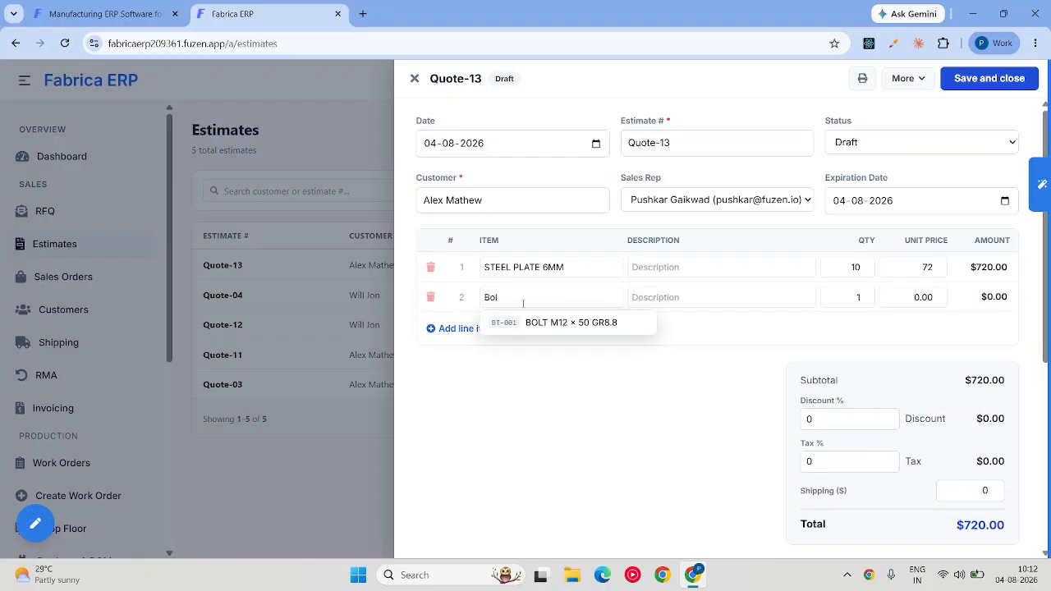
pyautogui.click(606, 321)
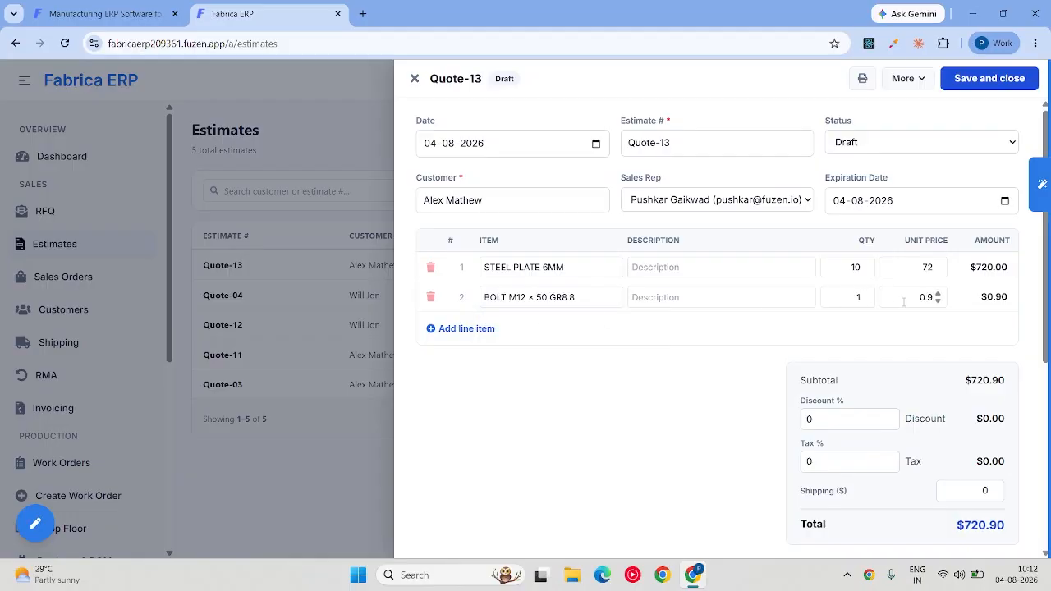
pyautogui.click(850, 303)
pyautogui.press('BackSpace')
pyautogui.write('20')
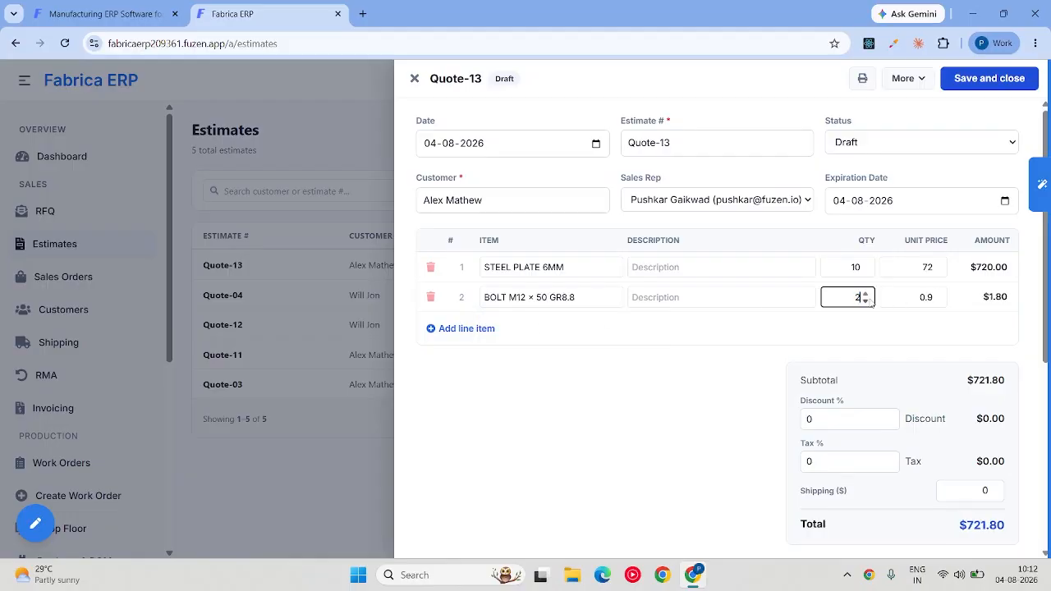
pyautogui.click(863, 335)
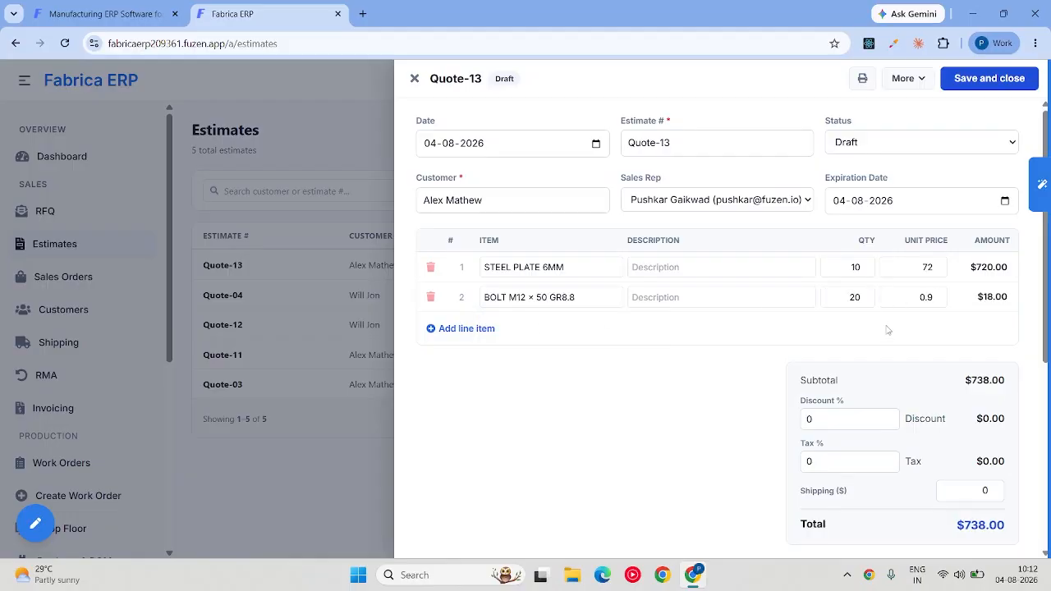
# Step: Set the estimate's discount to 9.9% and its tax to 20%
pyautogui.scroll(-3, 887, 329)
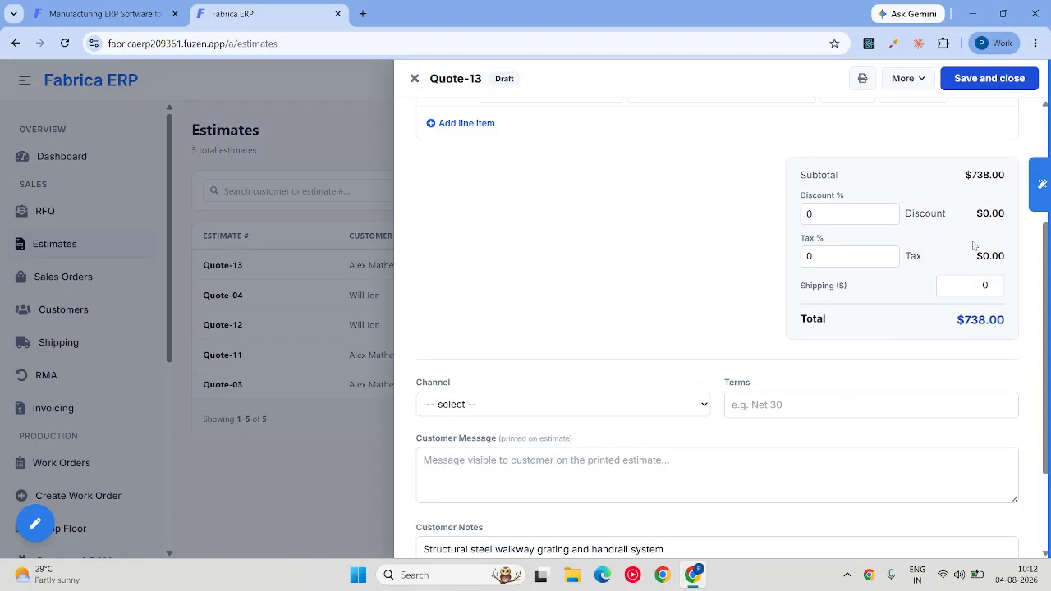
pyautogui.scroll(3, 842, 215)
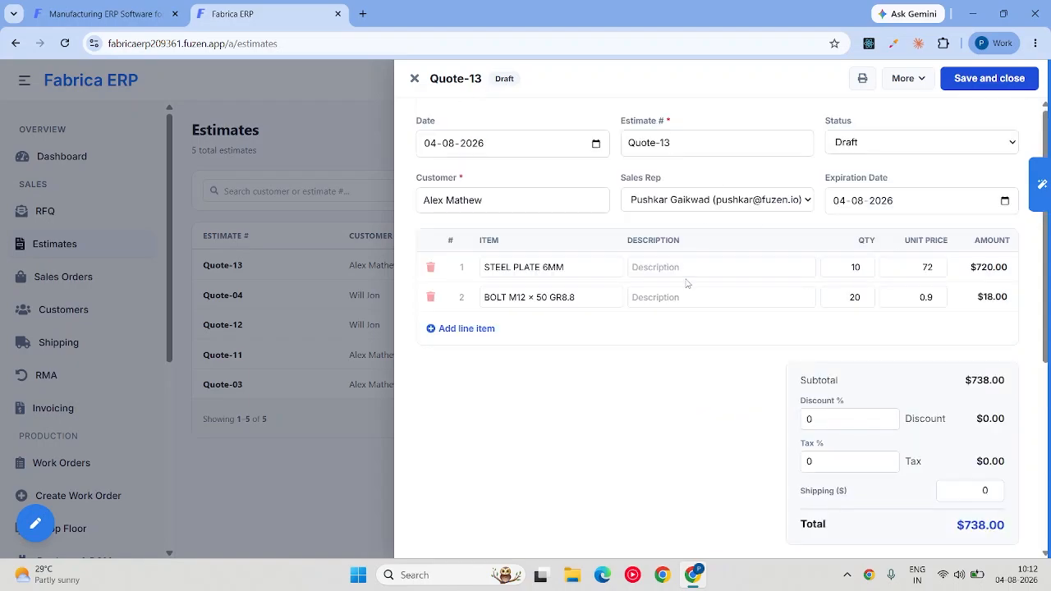
pyautogui.click(904, 264)
pyautogui.click(845, 421)
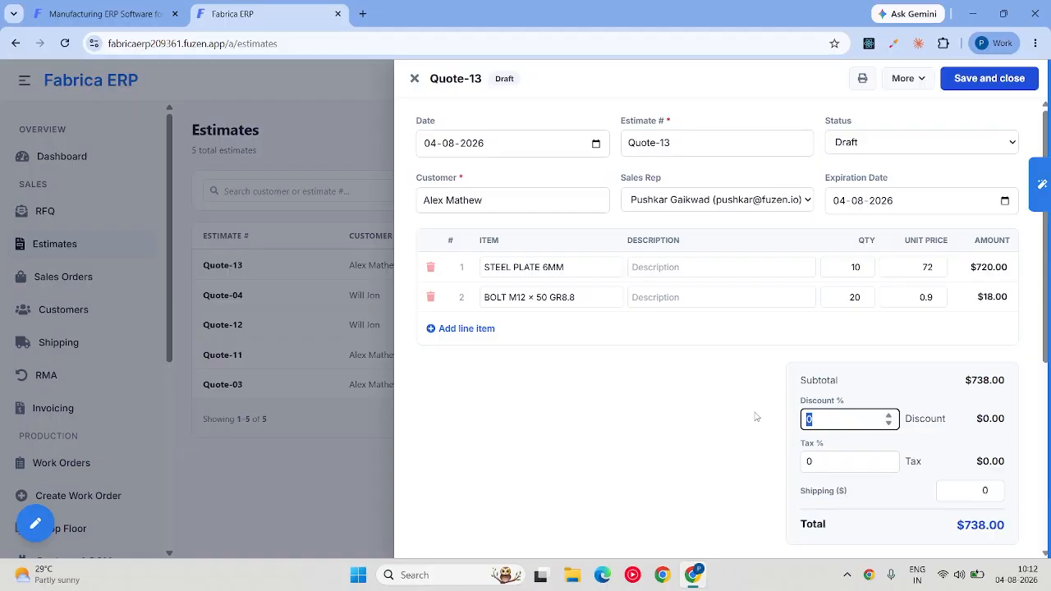
pyautogui.write('10')
pyautogui.scroll(-1, 807, 426)
pyautogui.moveTo(817, 394); pyautogui.dragTo(734, 391)
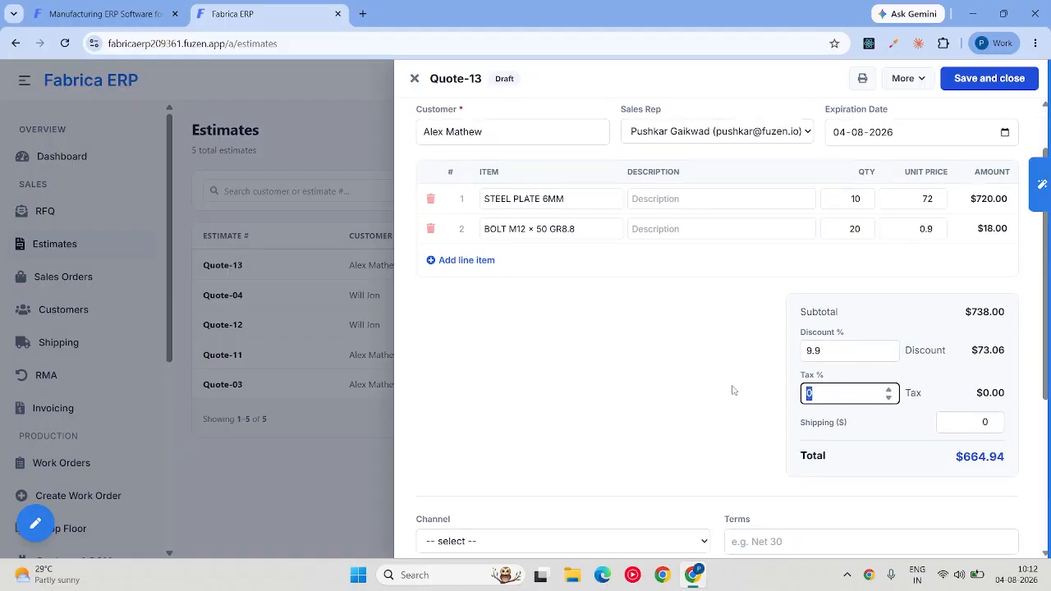
pyautogui.write('20')
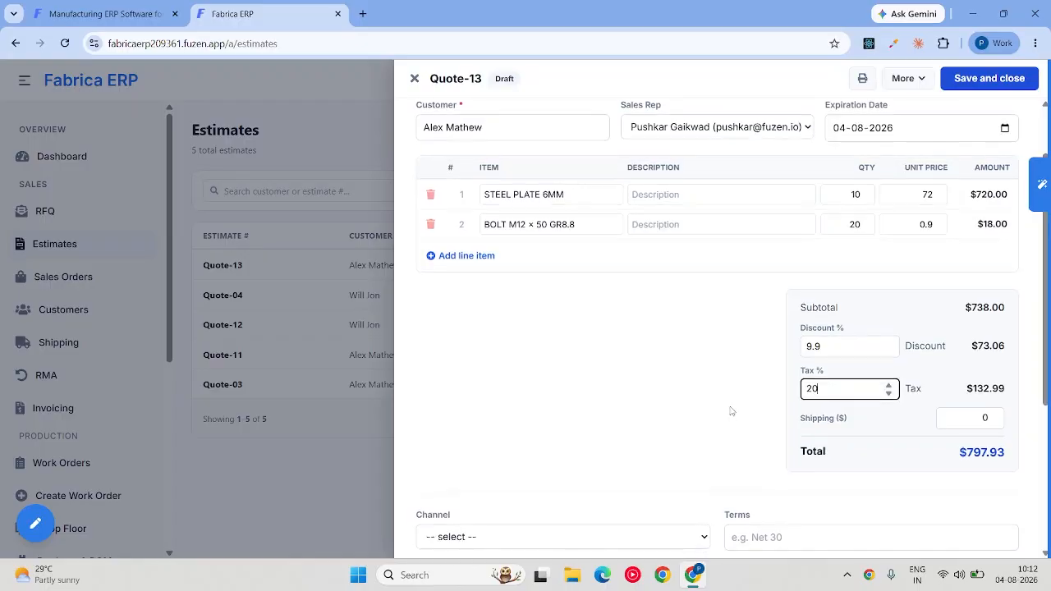
# Step: Set the estimate's channel to Online and save and close the estimate
pyautogui.scroll(-2, 730, 410)
pyautogui.moveTo(959, 320); pyautogui.dragTo(1008, 321)
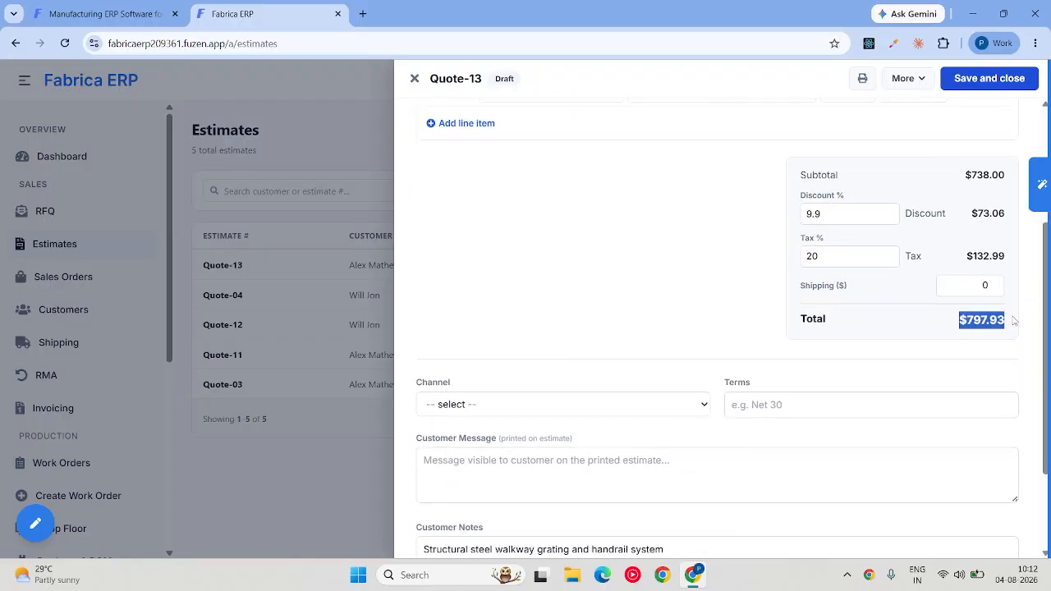
pyautogui.click(551, 404)
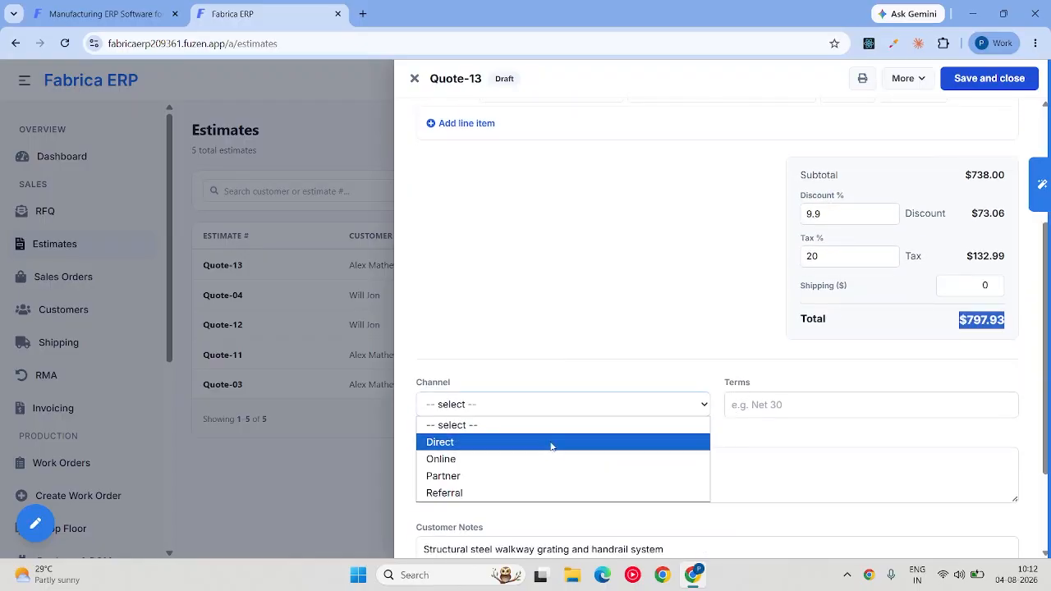
pyautogui.click(538, 457)
pyautogui.scroll(-2, 565, 348)
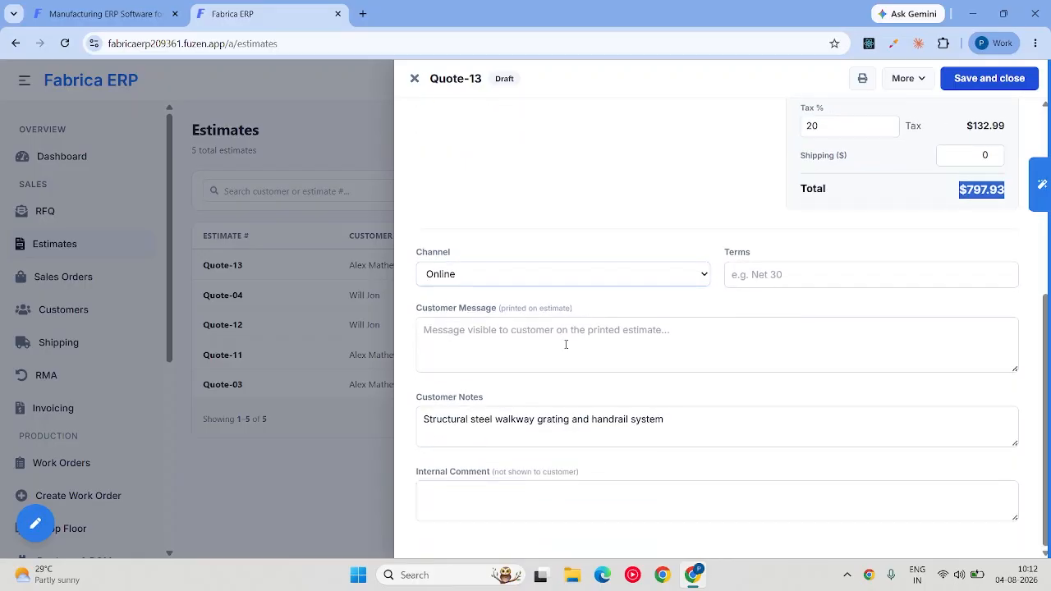
pyautogui.click(989, 82)
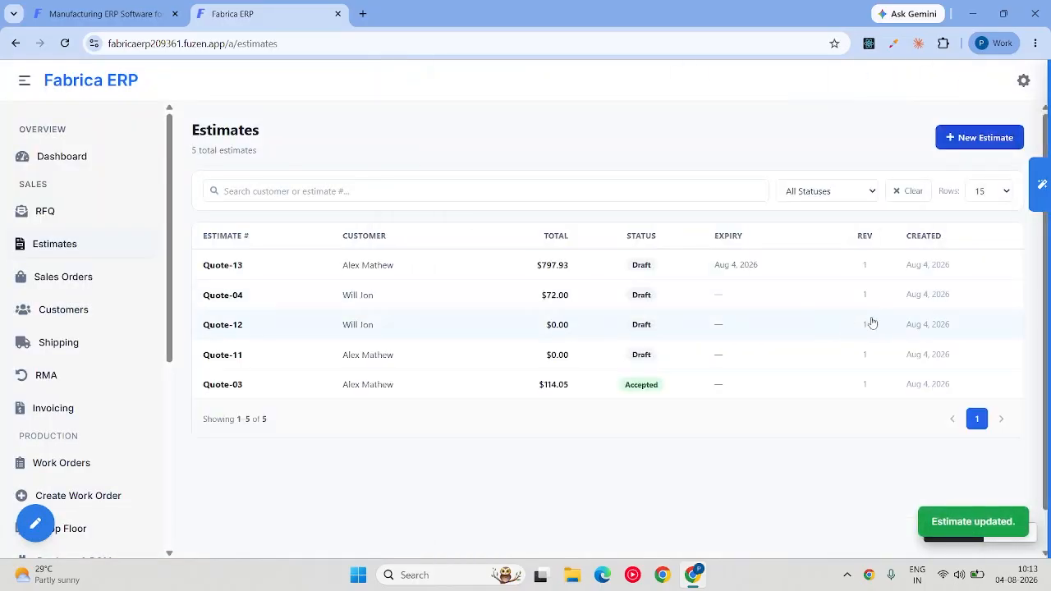
# Step: Preview the print version of the newest draft estimate, cancel printing and return to the estimate
pyautogui.click(416, 269)
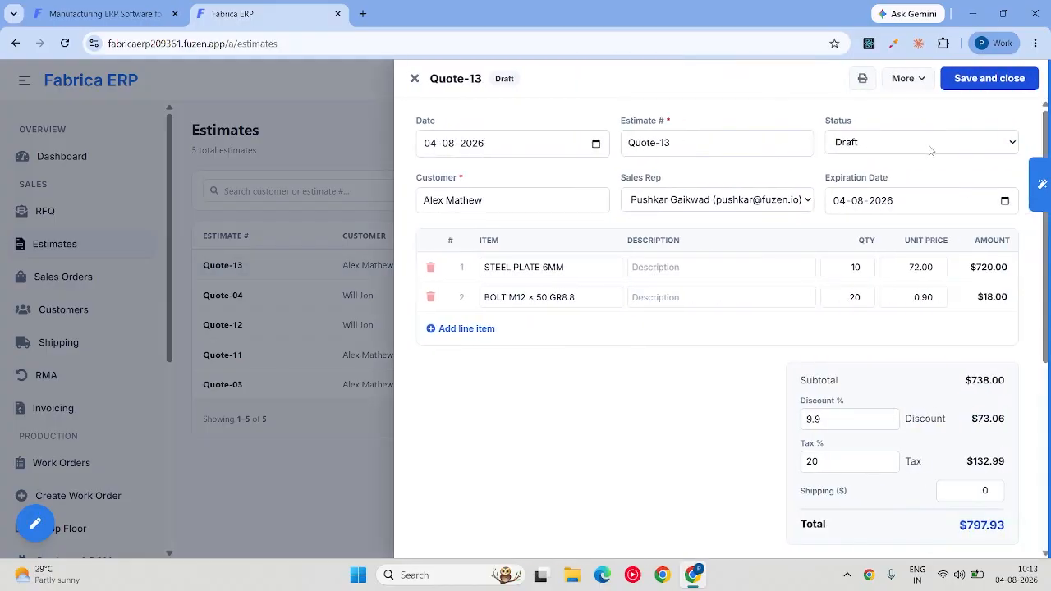
pyautogui.click(864, 79)
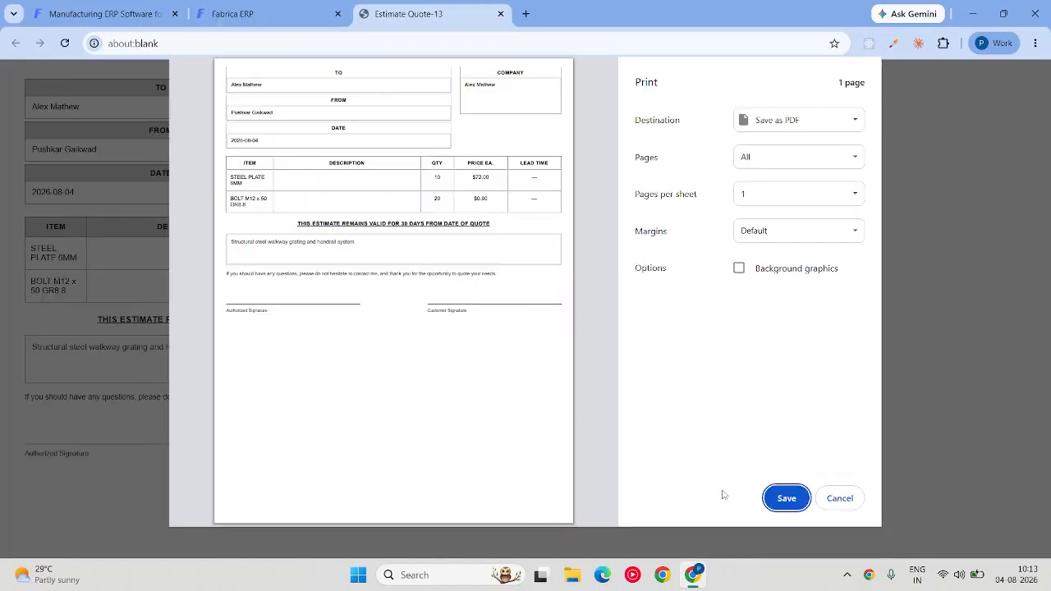
pyautogui.click(838, 501)
pyautogui.click(246, 14)
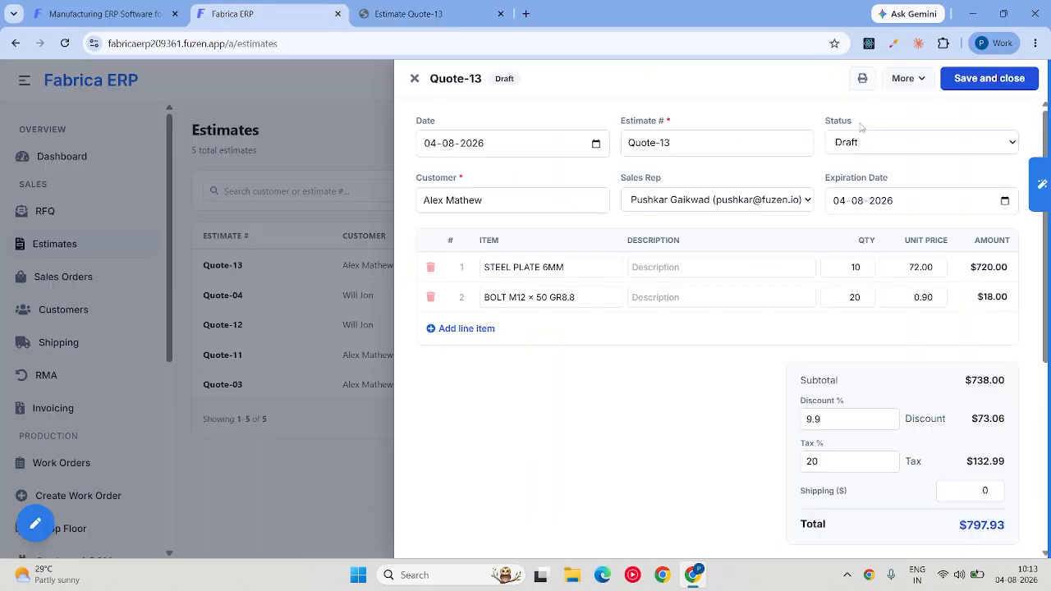
# Step: Convert the open estimate to a sales order and accept the conversion
pyautogui.click(903, 78)
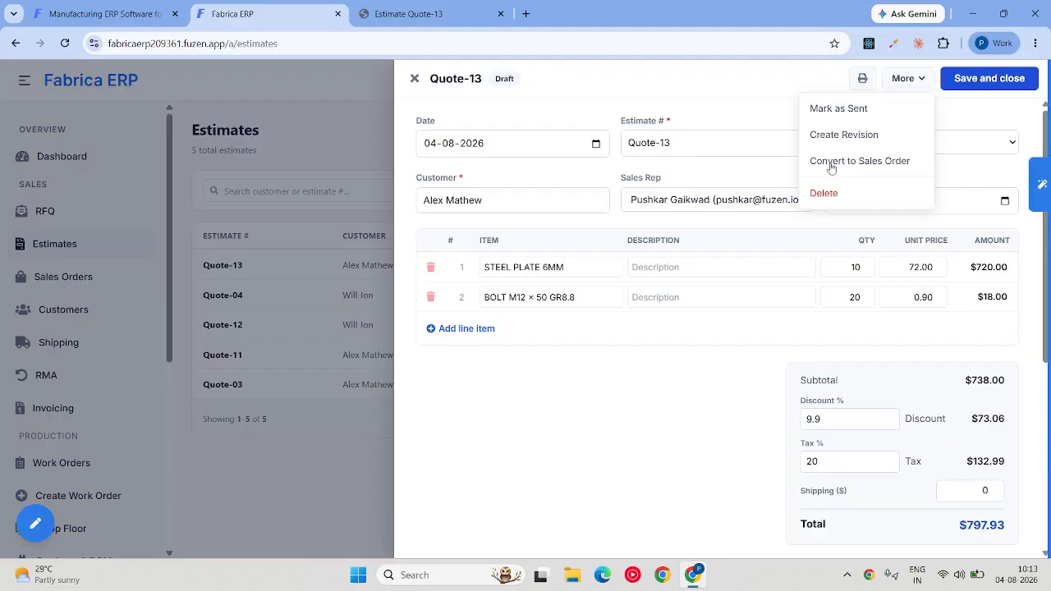
pyautogui.click(864, 169)
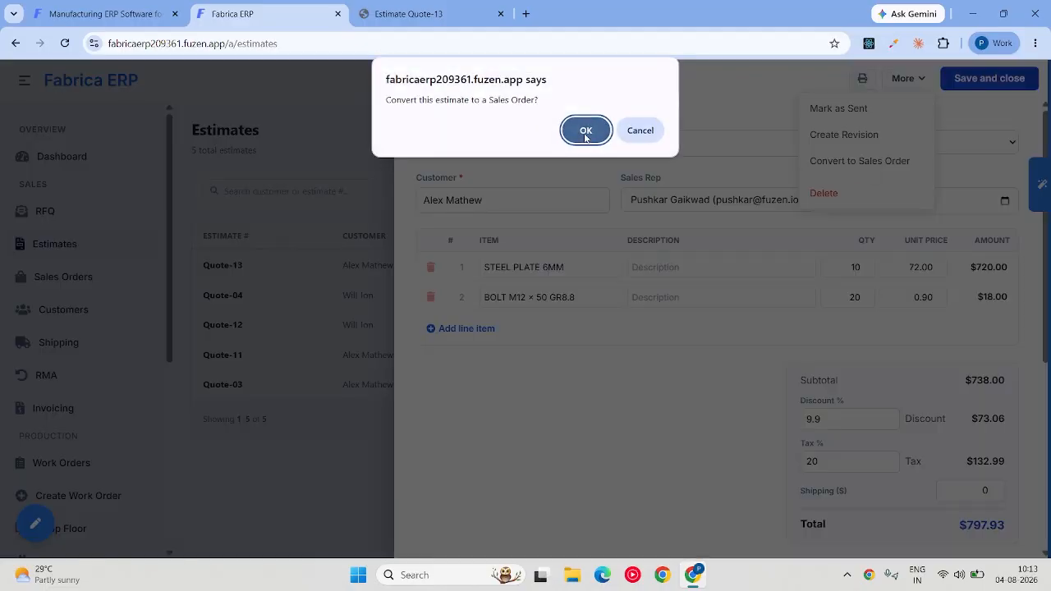
pyautogui.click(586, 134)
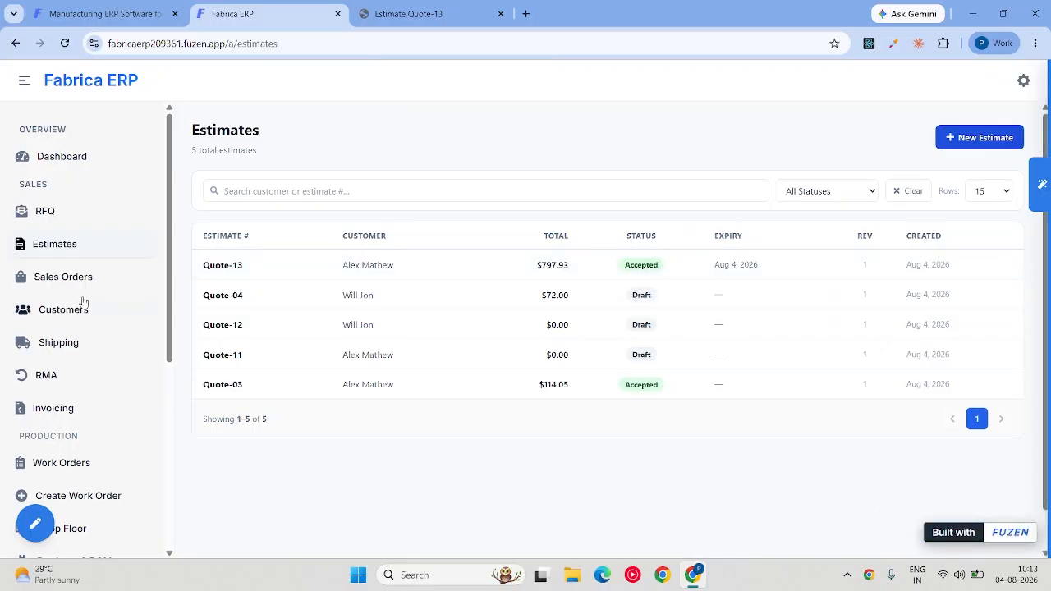
# Step: Open the newly confirmed sales order from the sales pipeline and start a work order from it
pyautogui.click(44, 282)
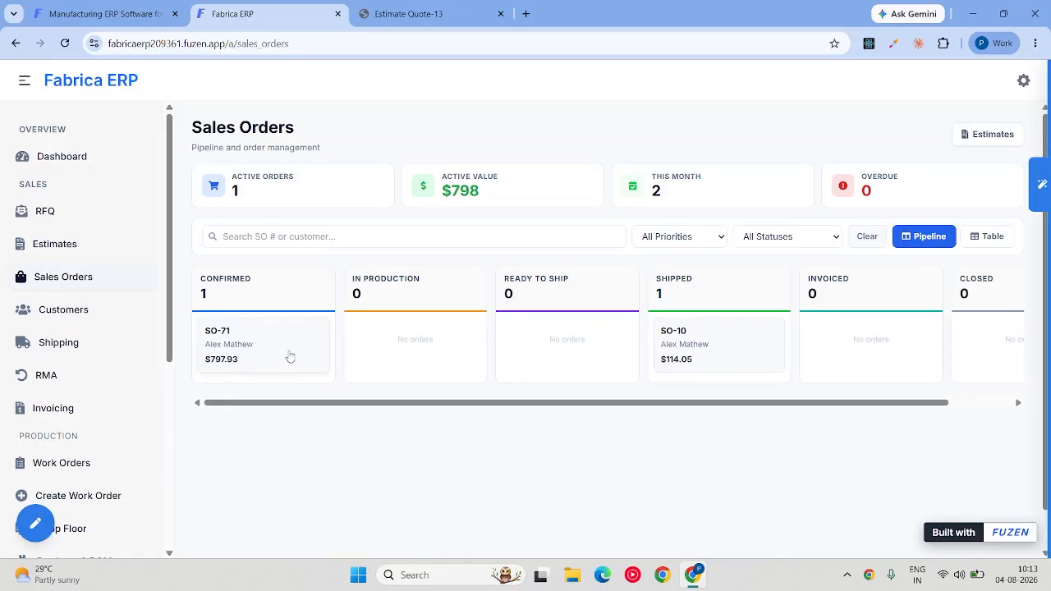
pyautogui.click(264, 354)
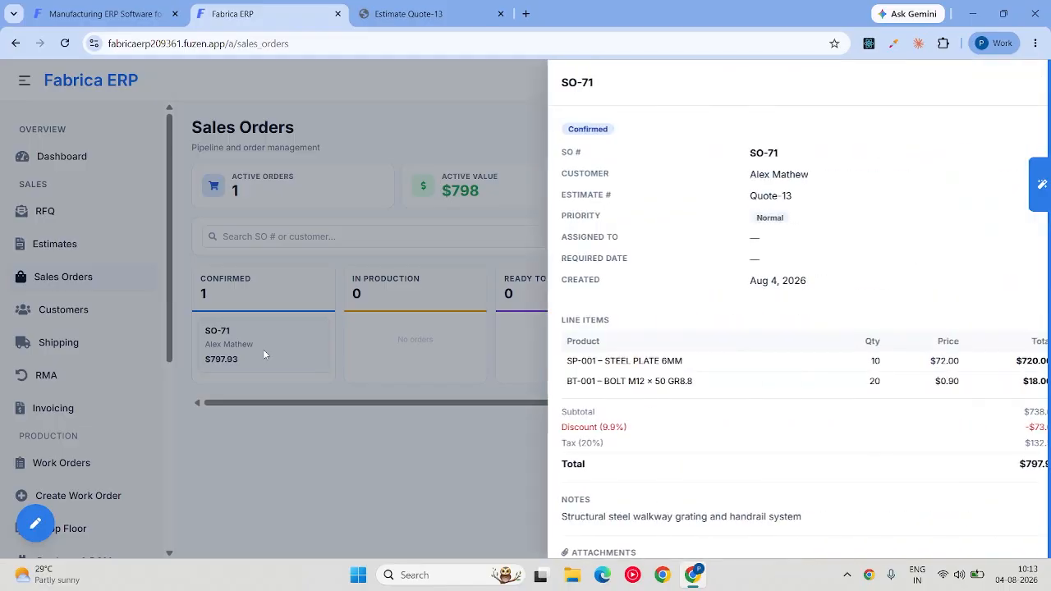
pyautogui.scroll(-2, 795, 358)
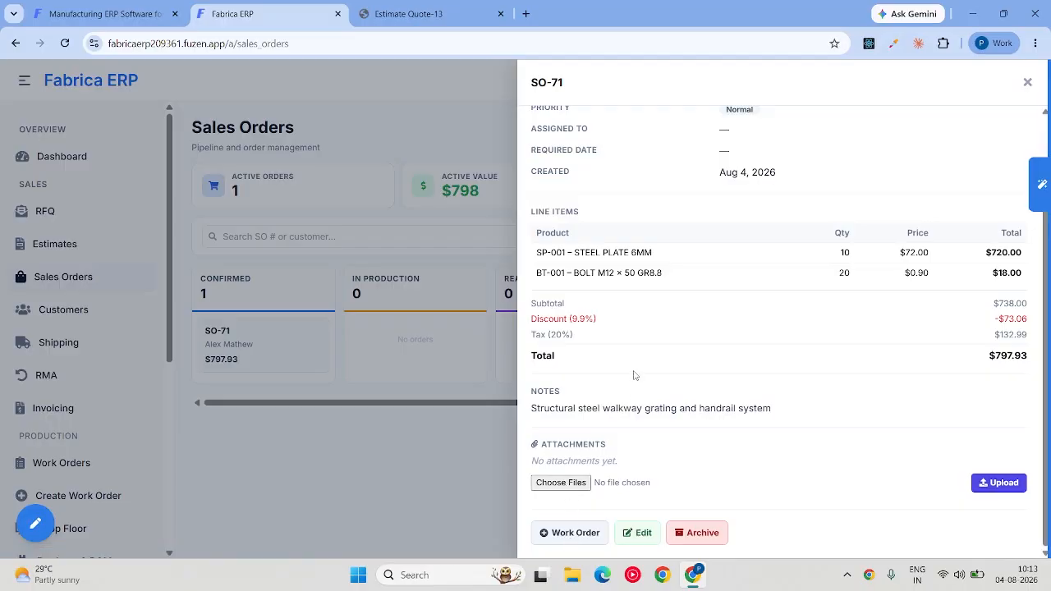
pyautogui.click(569, 535)
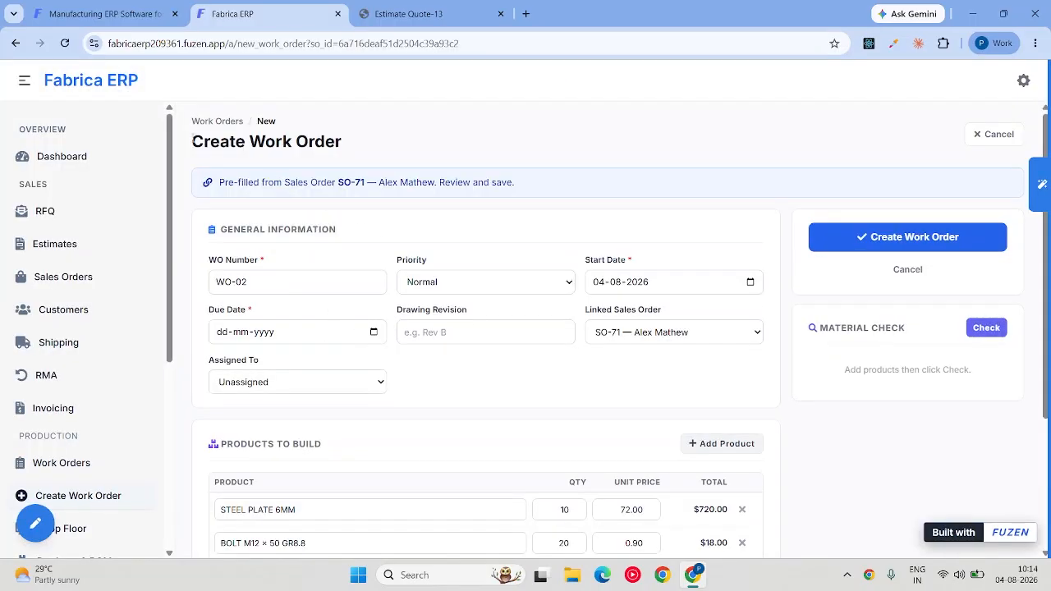
# Step: Set the new work order's priority to High, leaving its start date as 04-08-2026
pyautogui.moveTo(192, 142); pyautogui.dragTo(354, 143)
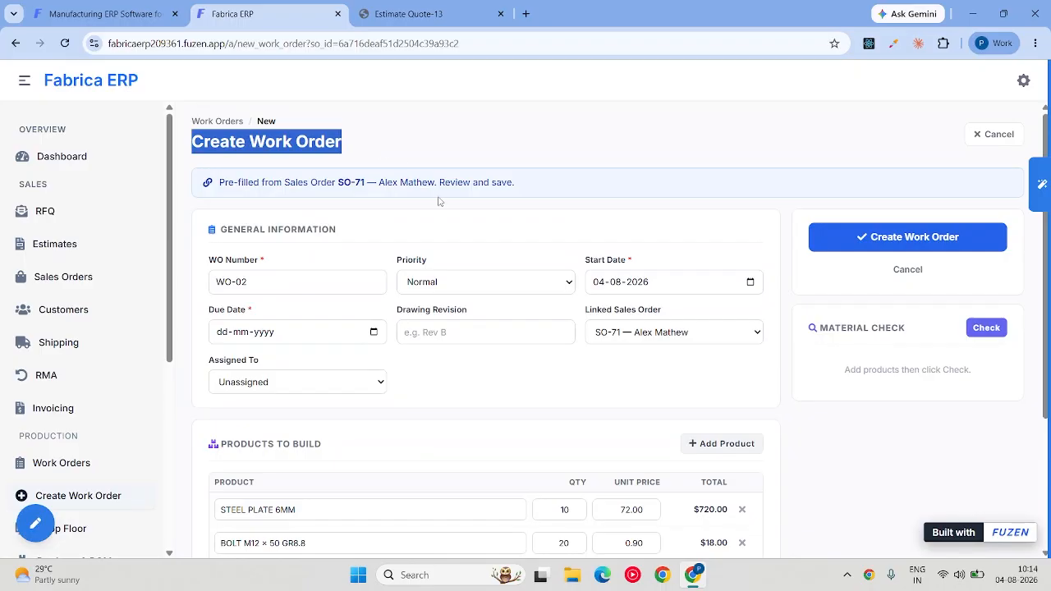
pyautogui.moveTo(261, 283); pyautogui.dragTo(201, 285)
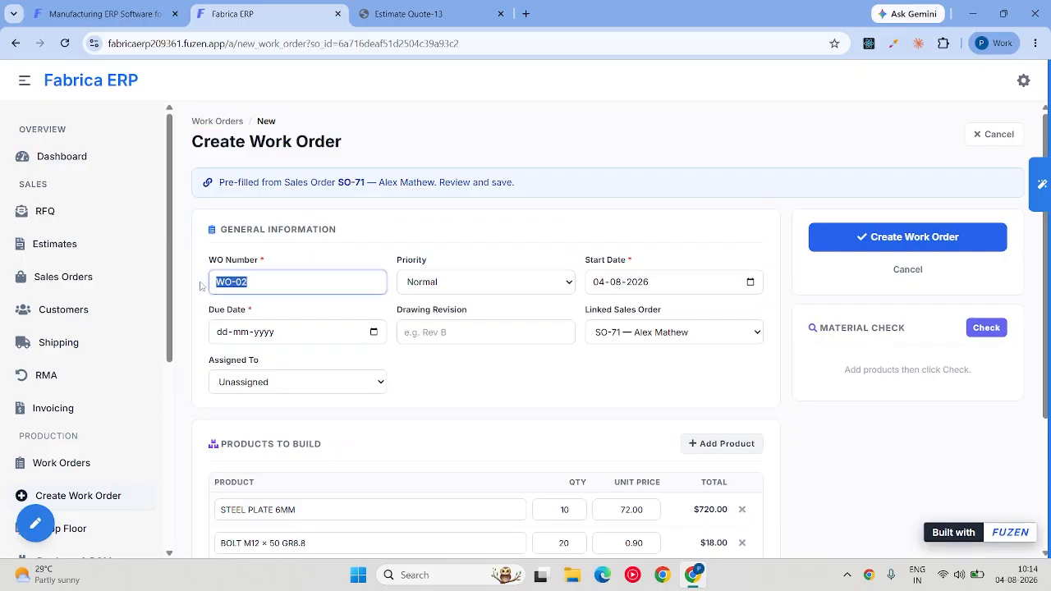
pyautogui.click(424, 283)
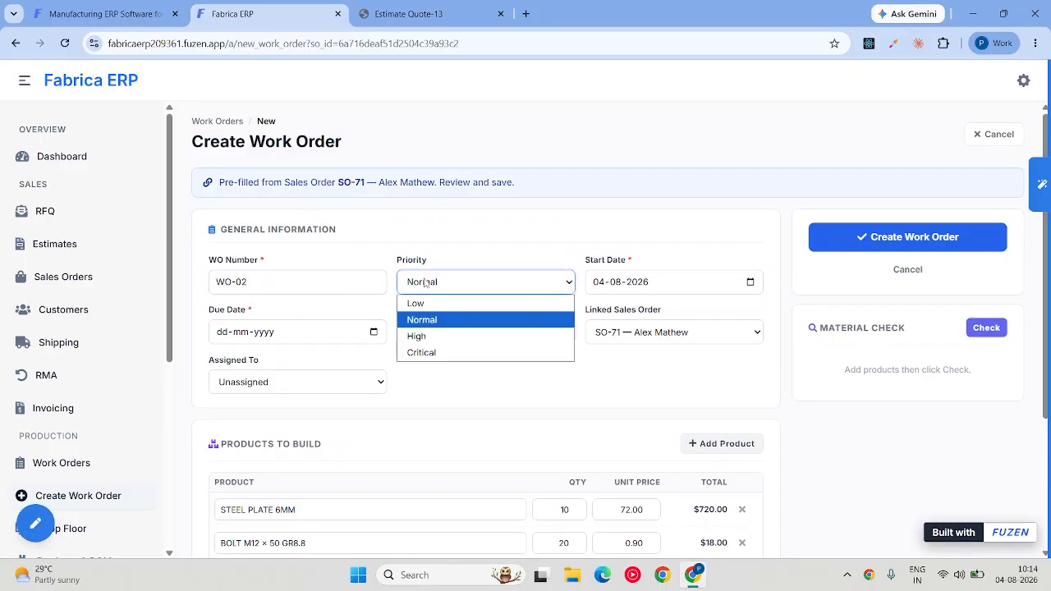
pyautogui.click(416, 336)
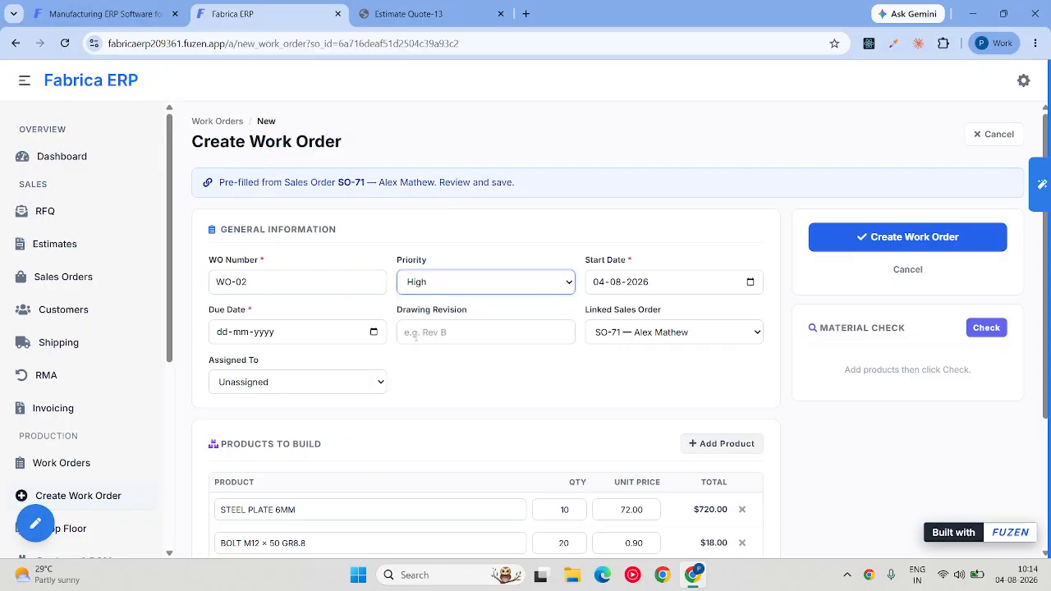
pyautogui.click(750, 282)
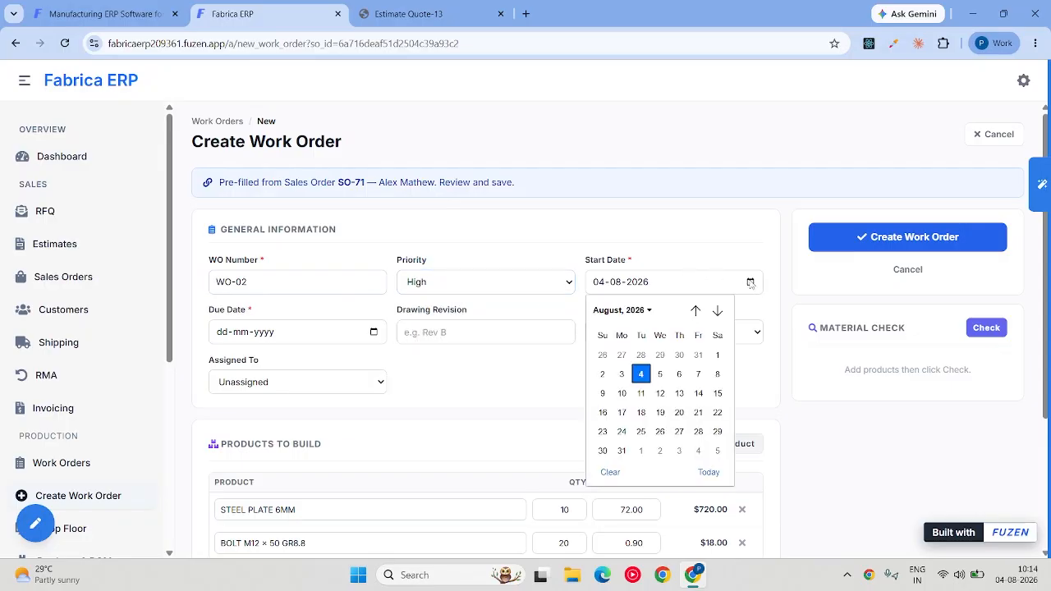
pyautogui.click(735, 238)
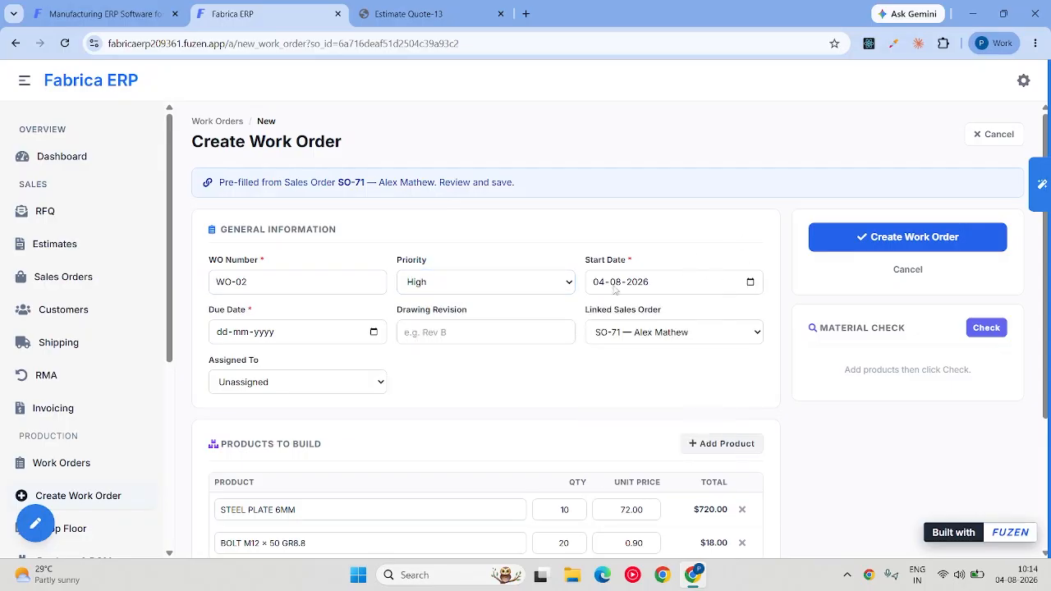
# Step: Set the work order's due date to 18-08-2026 and keep the originating sales order linked
pyautogui.click(373, 332)
pyautogui.click(264, 462)
pyautogui.click(445, 331)
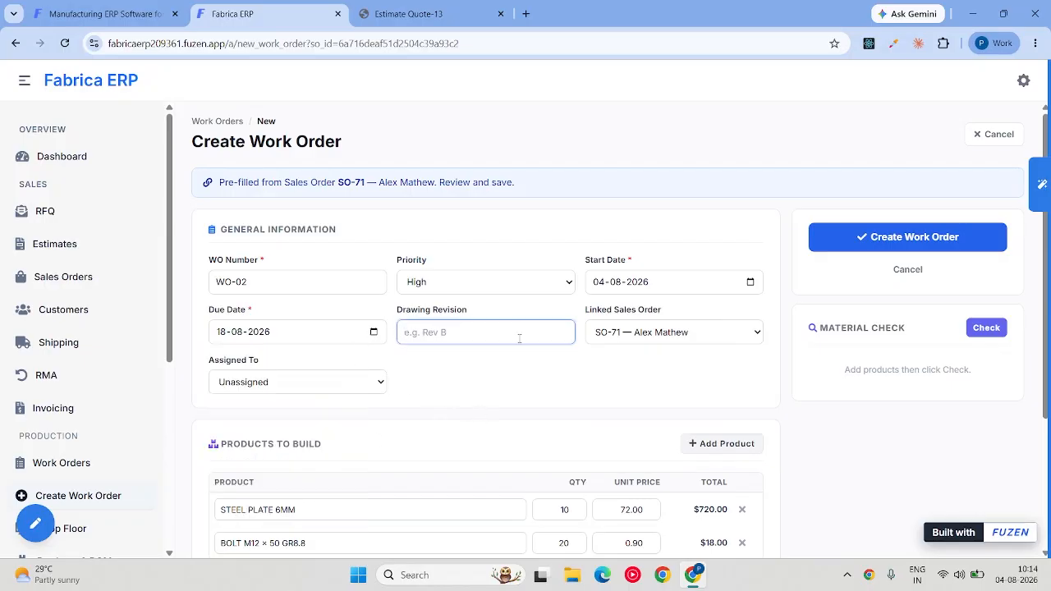
pyautogui.click(656, 345)
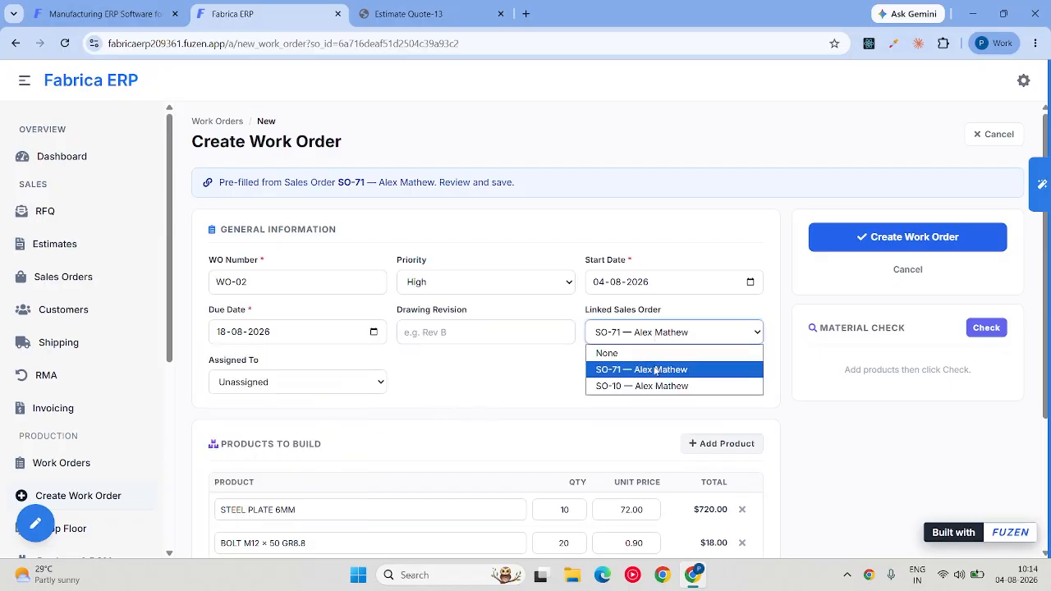
pyautogui.click(654, 371)
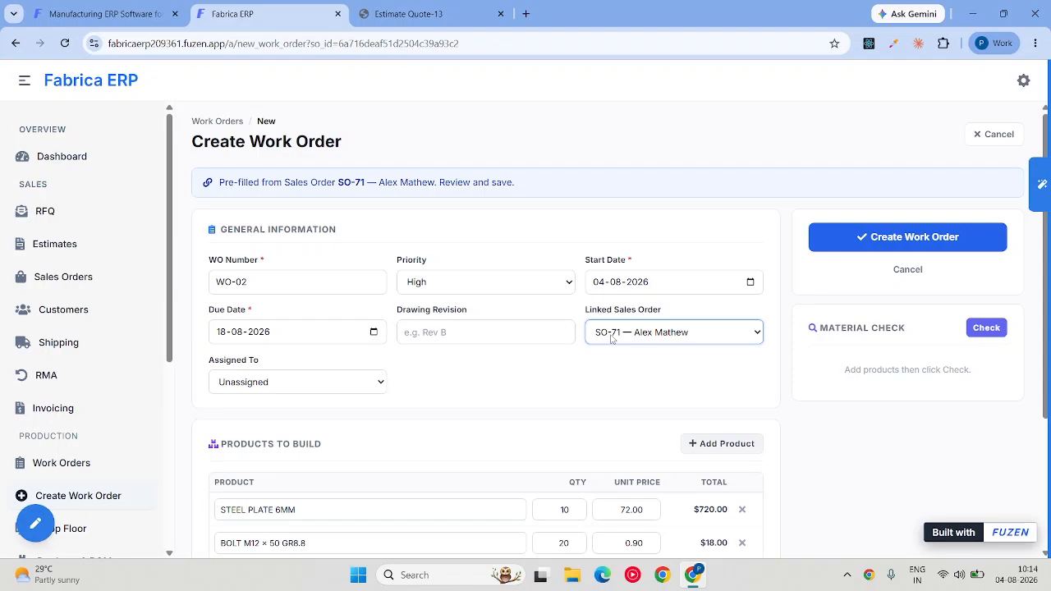
# Step: Assign the work order to the team member, review its products and notes, and create it
pyautogui.click(304, 387)
pyautogui.click(282, 420)
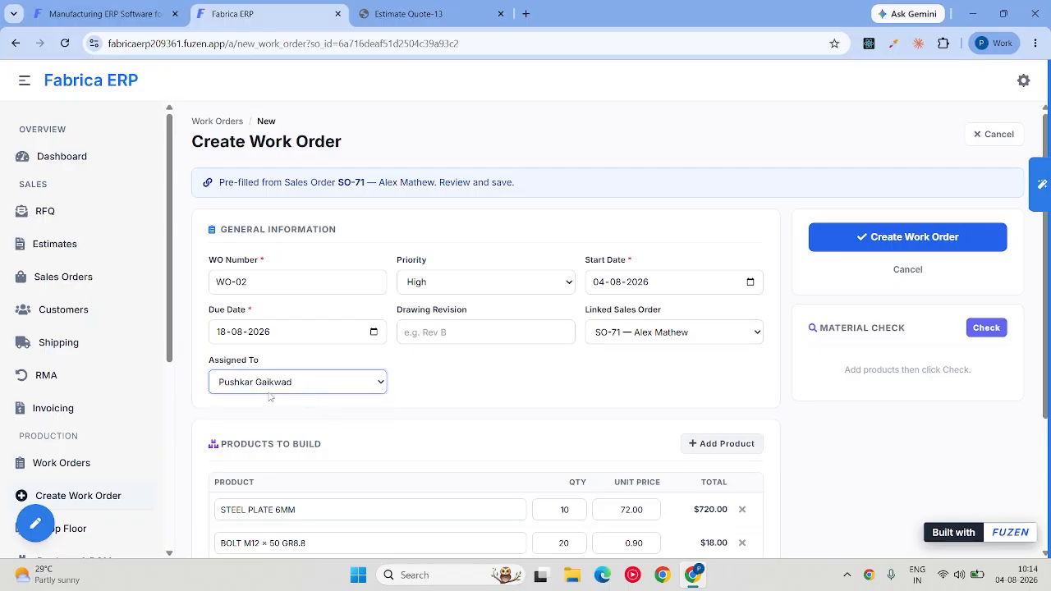
pyautogui.scroll(-2, 370, 370)
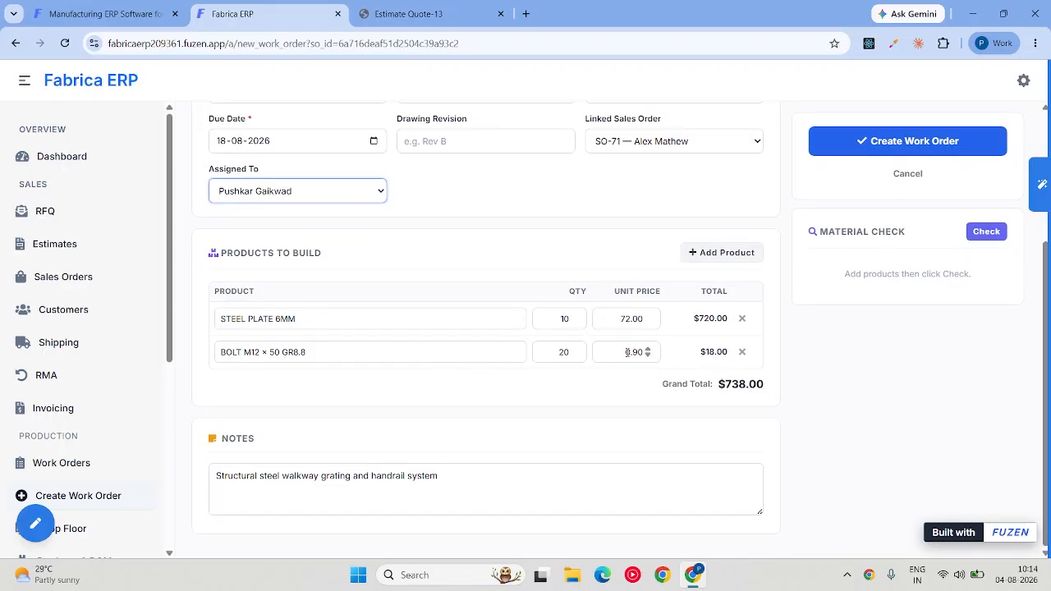
pyautogui.scroll(2, 696, 380)
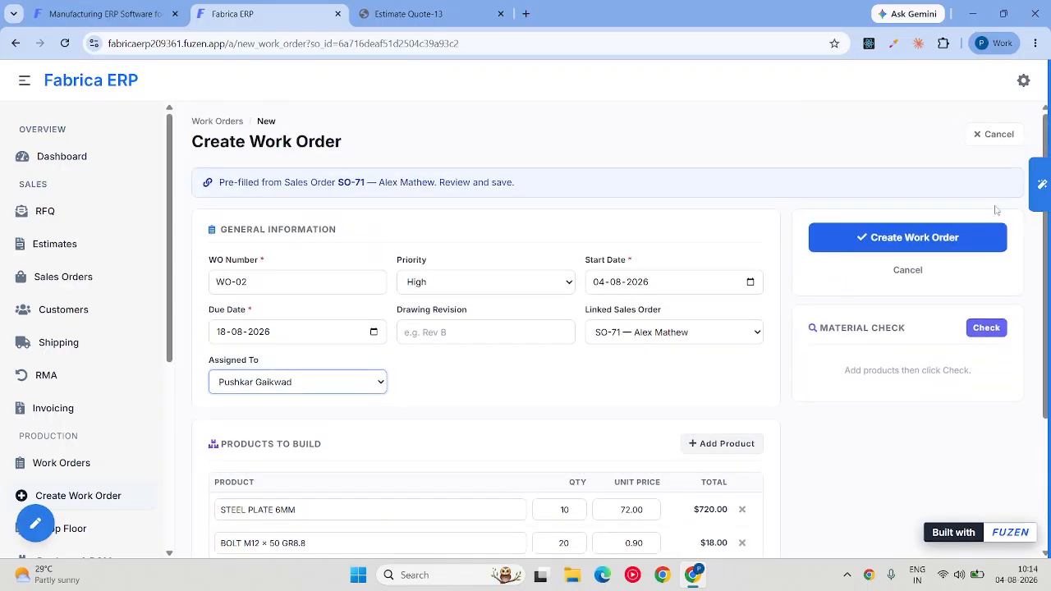
pyautogui.click(858, 239)
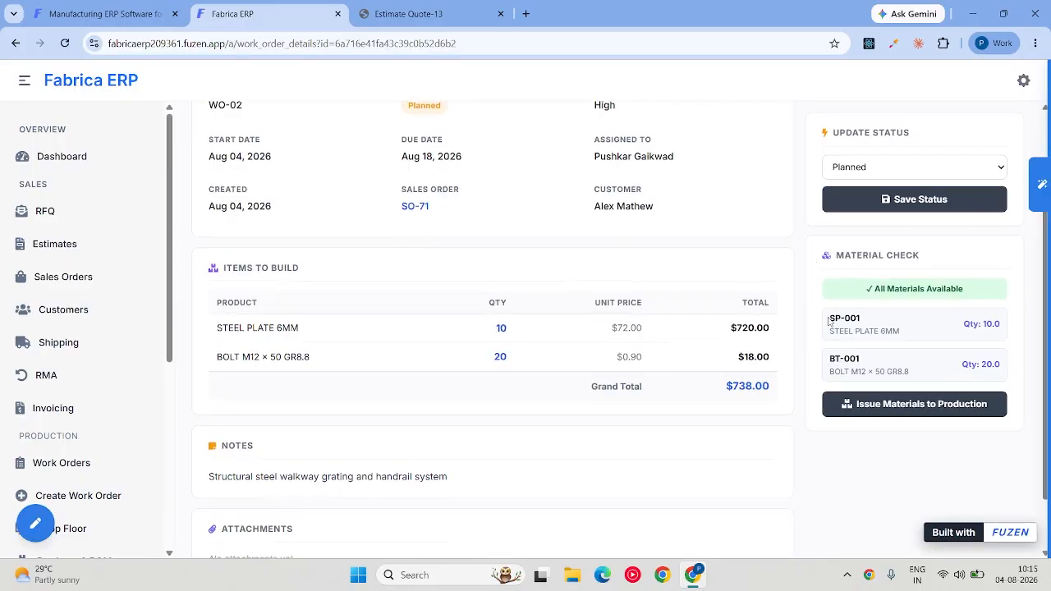
# Step: Examine the new work order's material check, comparing material availability with the items to build
pyautogui.scroll(2, 829, 322)
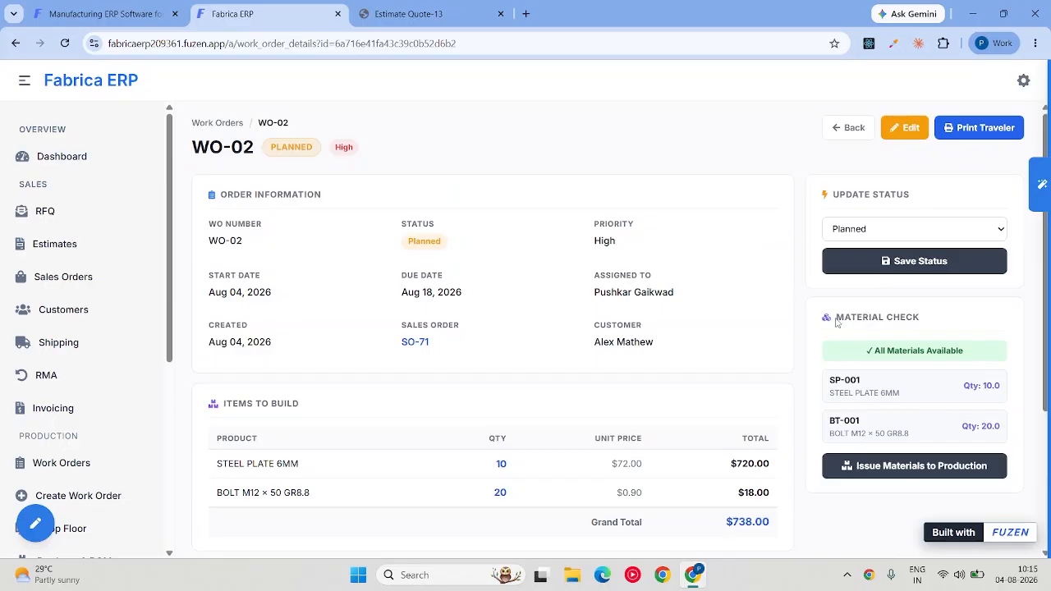
pyautogui.moveTo(836, 323); pyautogui.dragTo(915, 315)
pyautogui.tripleClick(936, 330)
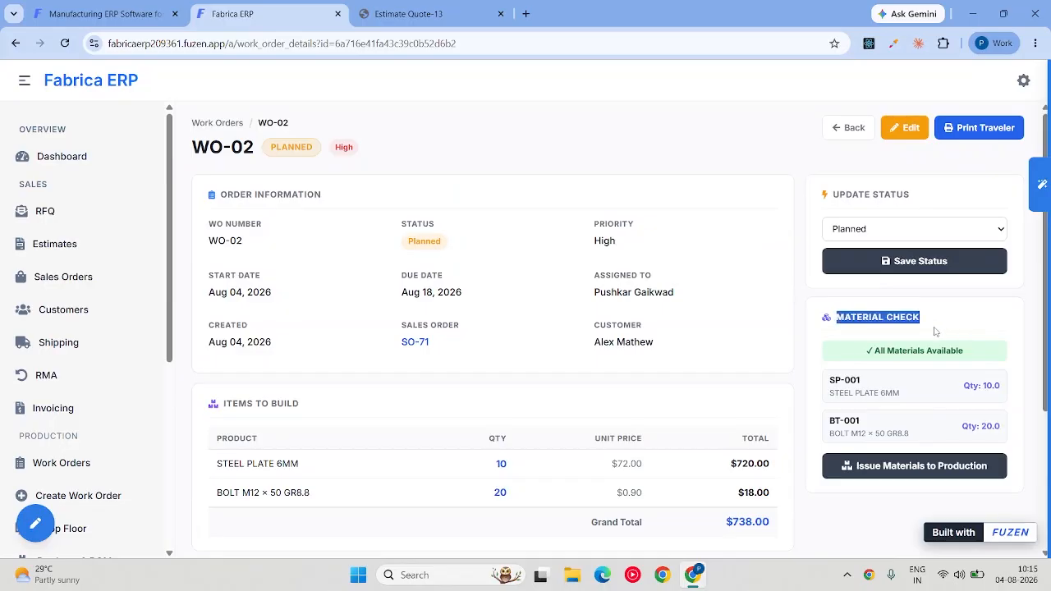
pyautogui.moveTo(872, 348); pyautogui.dragTo(967, 359)
pyautogui.scroll(-2, 743, 386)
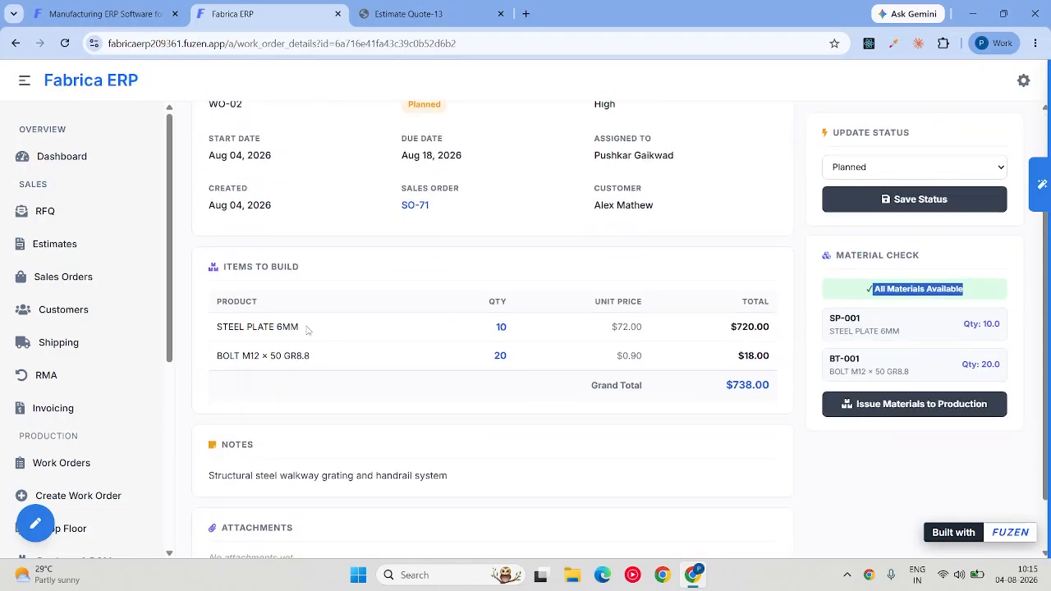
pyautogui.scroll(2, 928, 335)
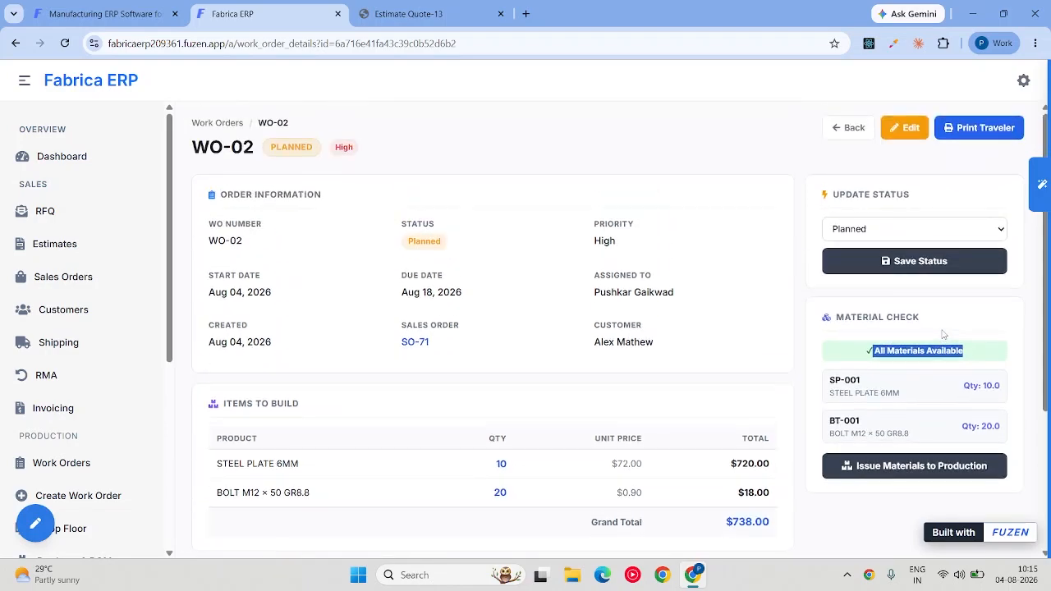
pyautogui.scroll(-1, 877, 335)
pyautogui.click(867, 294)
pyautogui.moveTo(867, 294); pyautogui.dragTo(964, 290)
pyautogui.scroll(1, 608, 353)
# Step: Set the work order's status to In Production
pyautogui.click(866, 230)
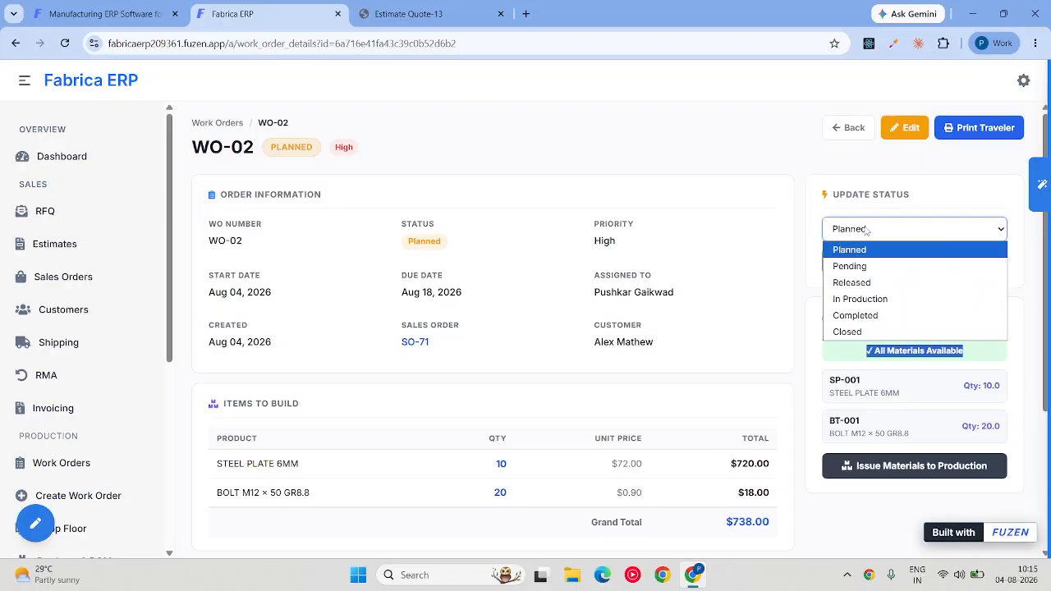
pyautogui.click(854, 299)
pyautogui.click(870, 263)
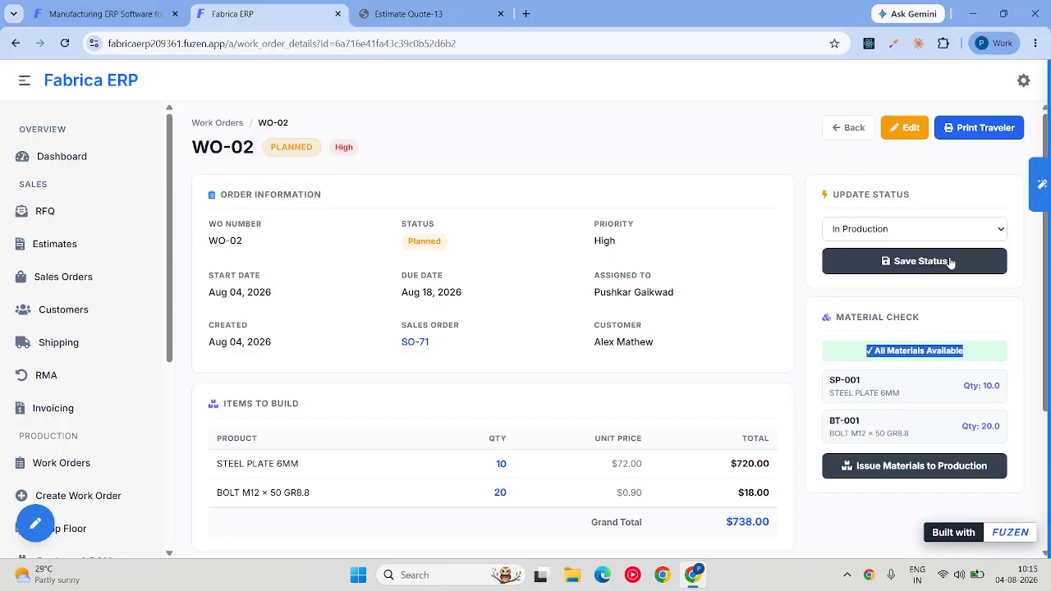
# Step: Issue the work order's materials to production, deducting 10 STEEL PLATE 6MM and 20 BOLT M12 × 50 GR8.8 from inventory
pyautogui.scroll(-2, 921, 329)
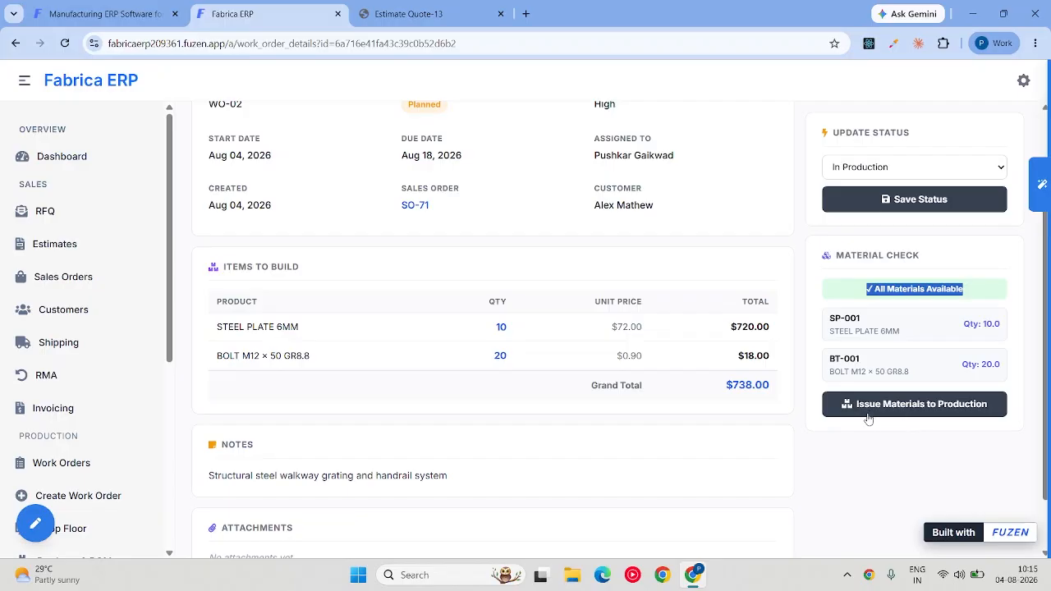
pyautogui.click(923, 484)
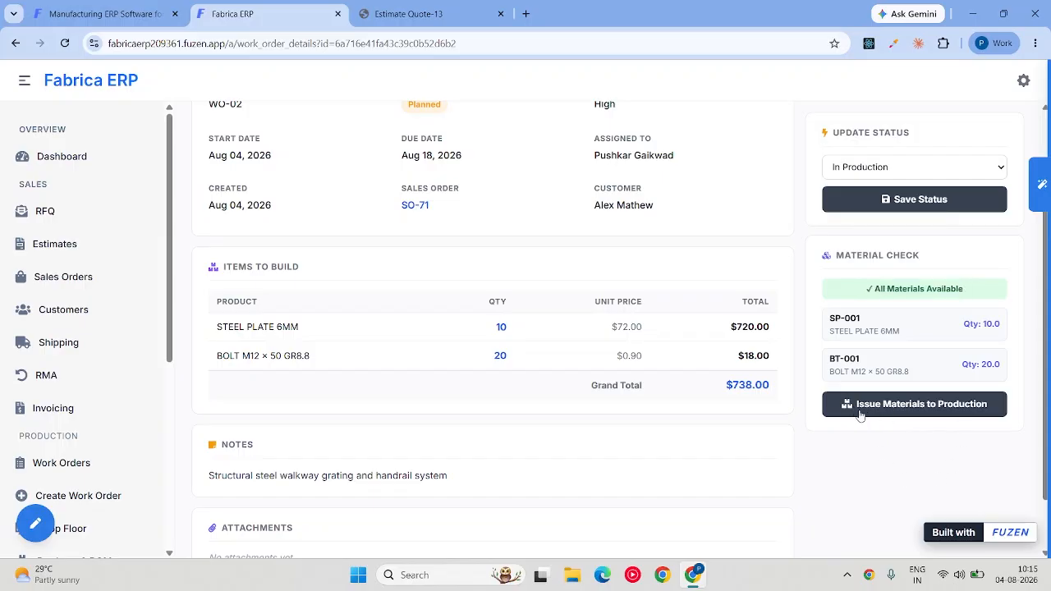
pyautogui.click(938, 409)
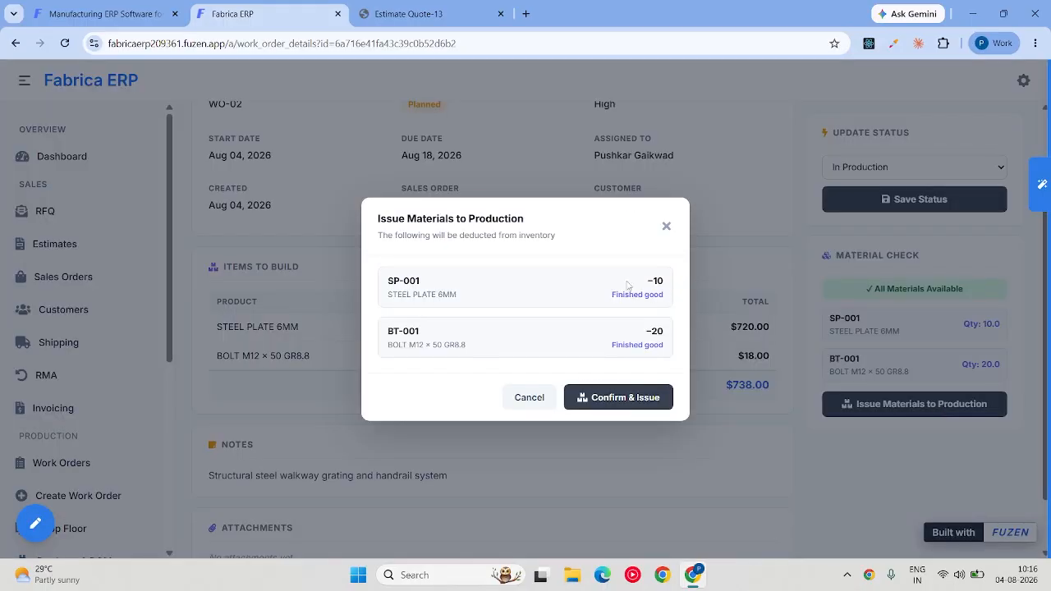
pyautogui.moveTo(648, 284); pyautogui.dragTo(668, 286)
pyautogui.moveTo(646, 332); pyautogui.dragTo(667, 331)
pyautogui.click(595, 402)
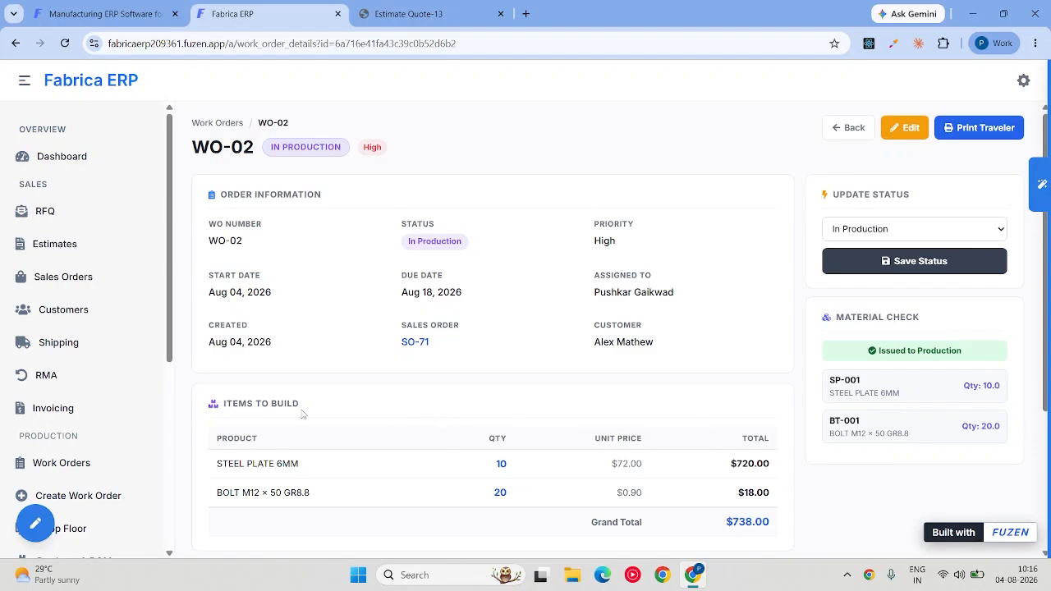
# Step: Open the Shop Floor terminal to view the active work orders
pyautogui.scroll(-2, 82, 377)
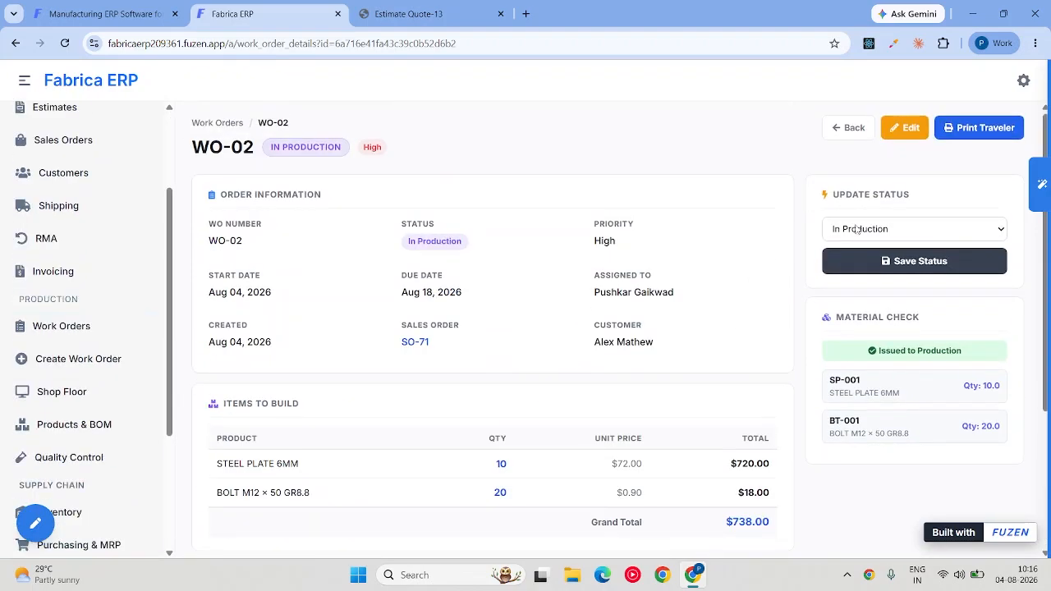
pyautogui.scroll(-1, 60, 336)
pyautogui.click(59, 332)
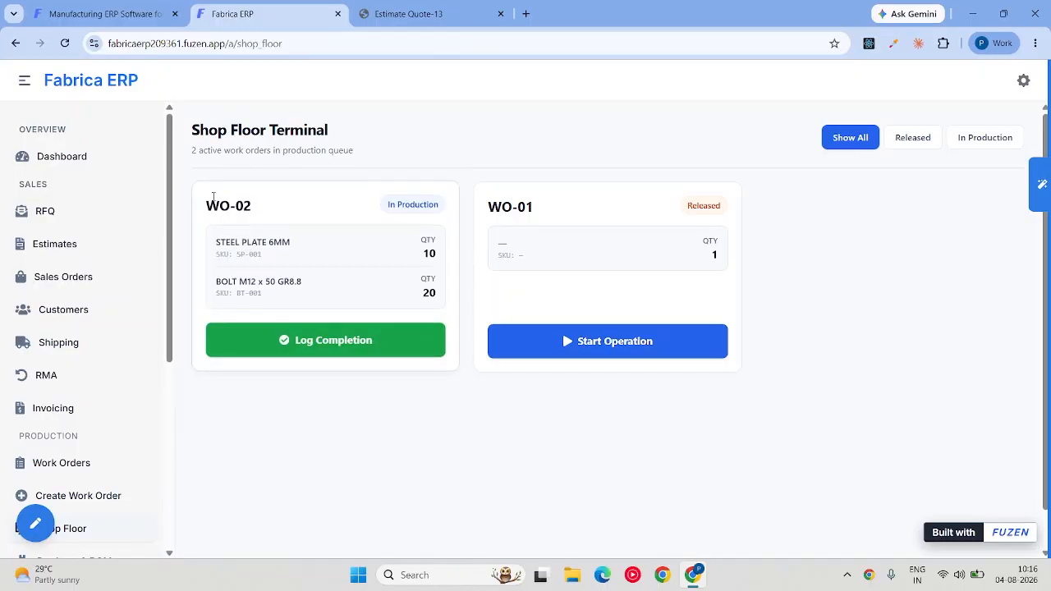
# Step: Examine the in-production work order's card on the Shop Floor terminal, checking its items, quantities and status
pyautogui.moveTo(207, 205); pyautogui.dragTo(302, 203)
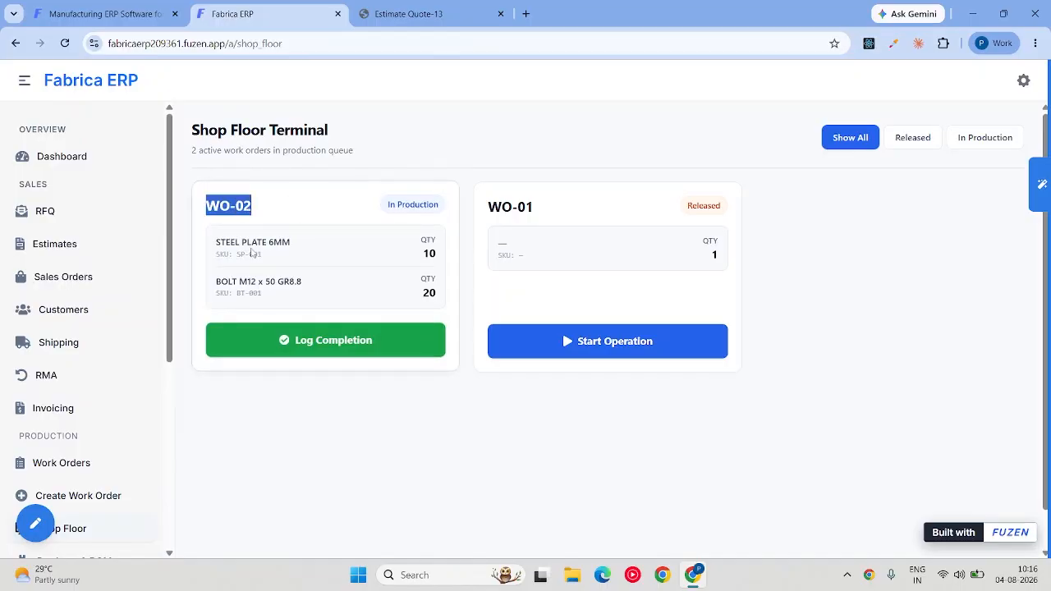
pyautogui.moveTo(236, 241); pyautogui.dragTo(353, 234)
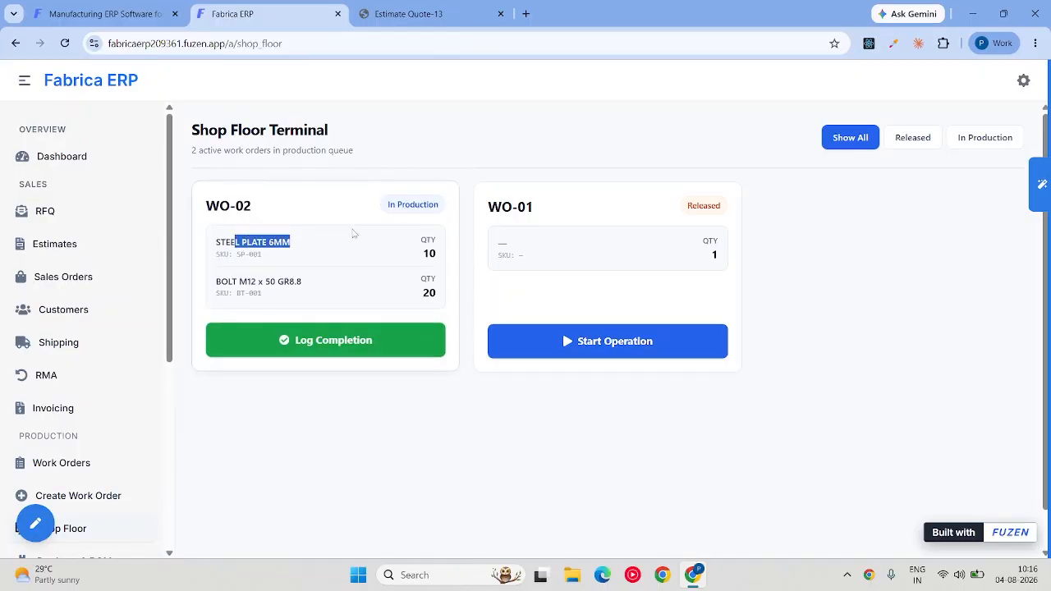
pyautogui.tripleClick(405, 203)
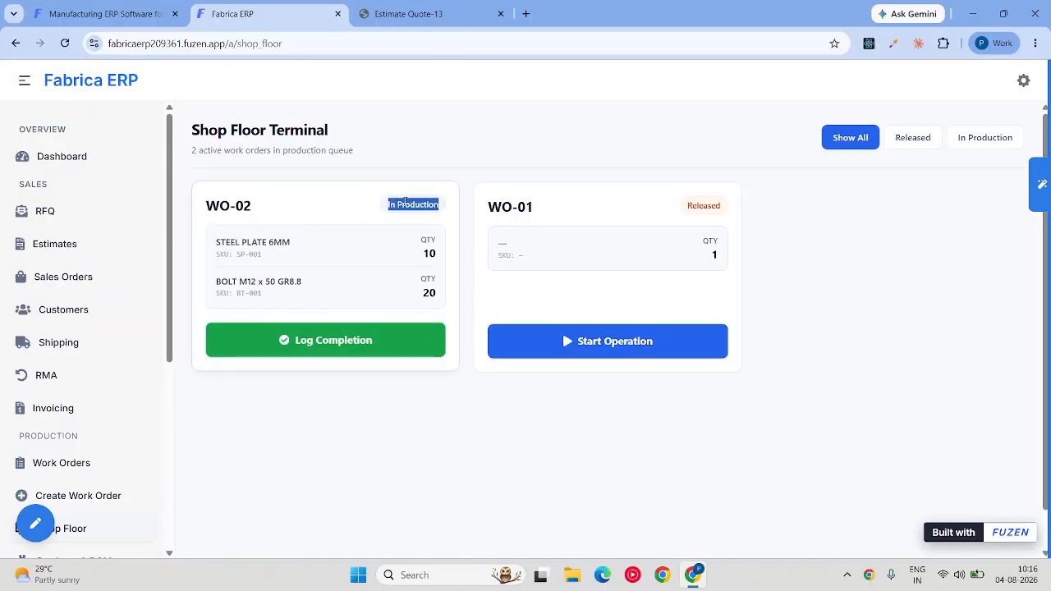
pyautogui.doubleClick(428, 252)
pyautogui.doubleClick(427, 293)
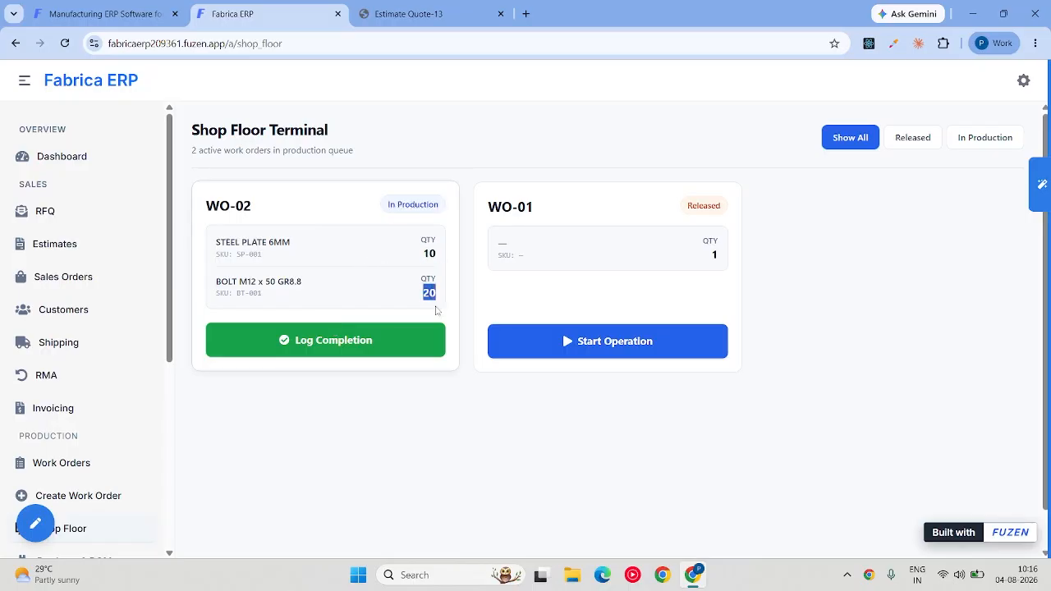
# Step: Open the inventory list and search it for "St" to find the steel items
pyautogui.scroll(-3, 98, 378)
pyautogui.scroll(-1, 101, 376)
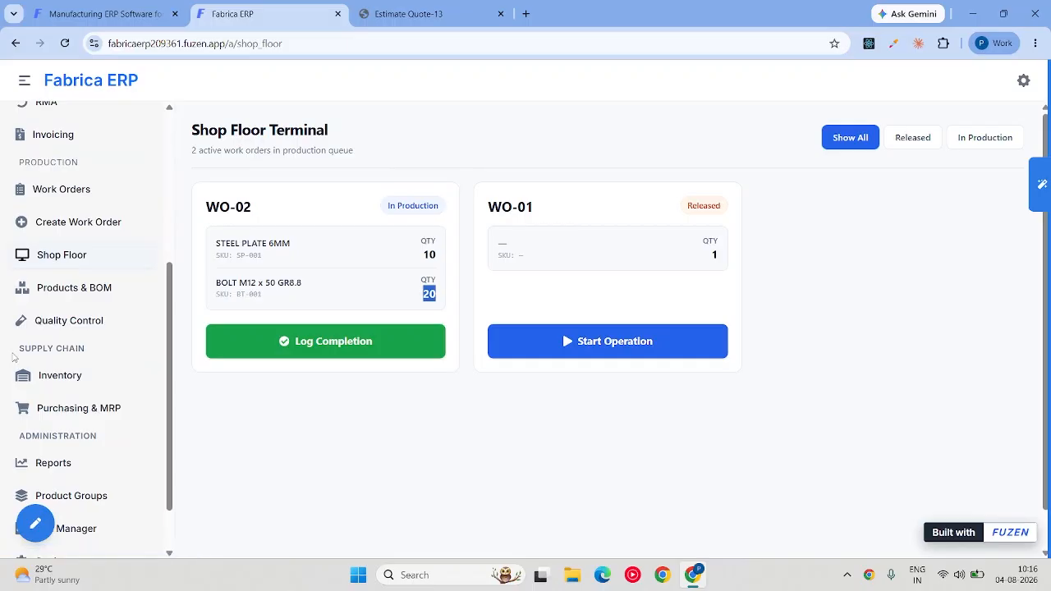
pyautogui.moveTo(12, 354); pyautogui.dragTo(97, 356)
pyautogui.click(54, 376)
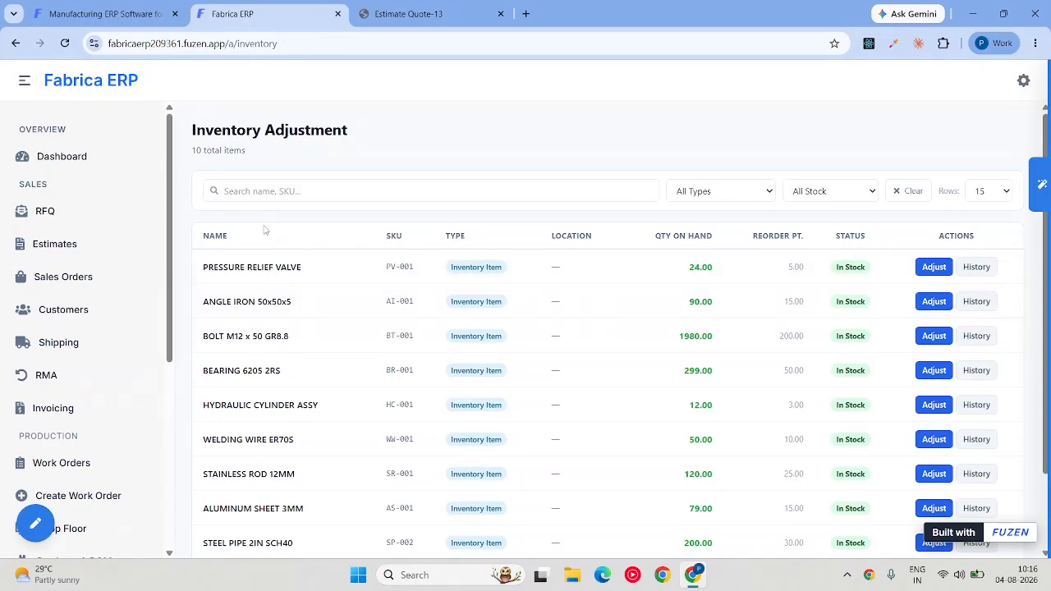
pyautogui.click(252, 189)
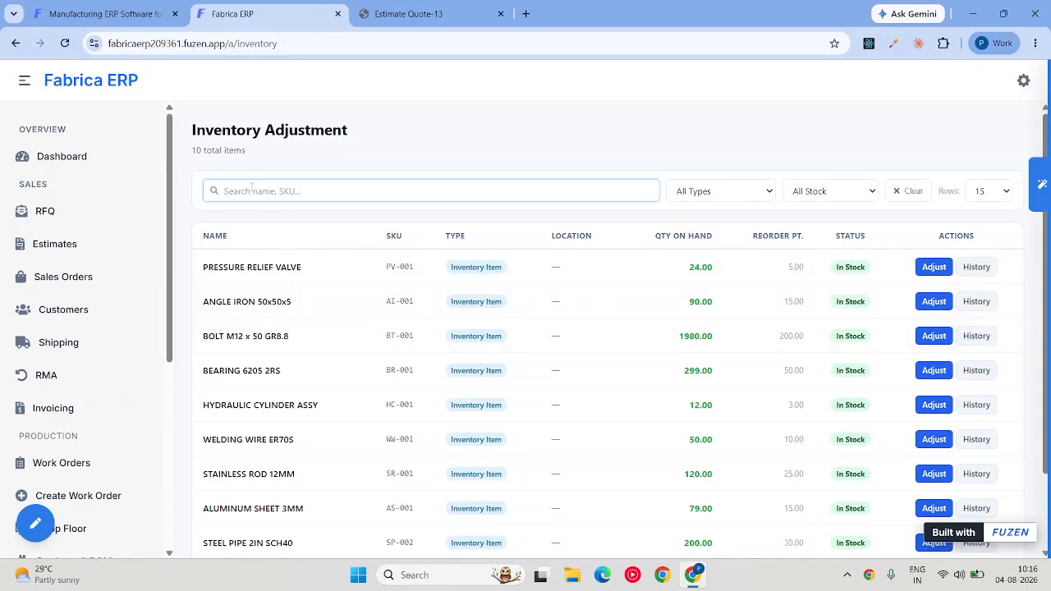
pyautogui.write('St')
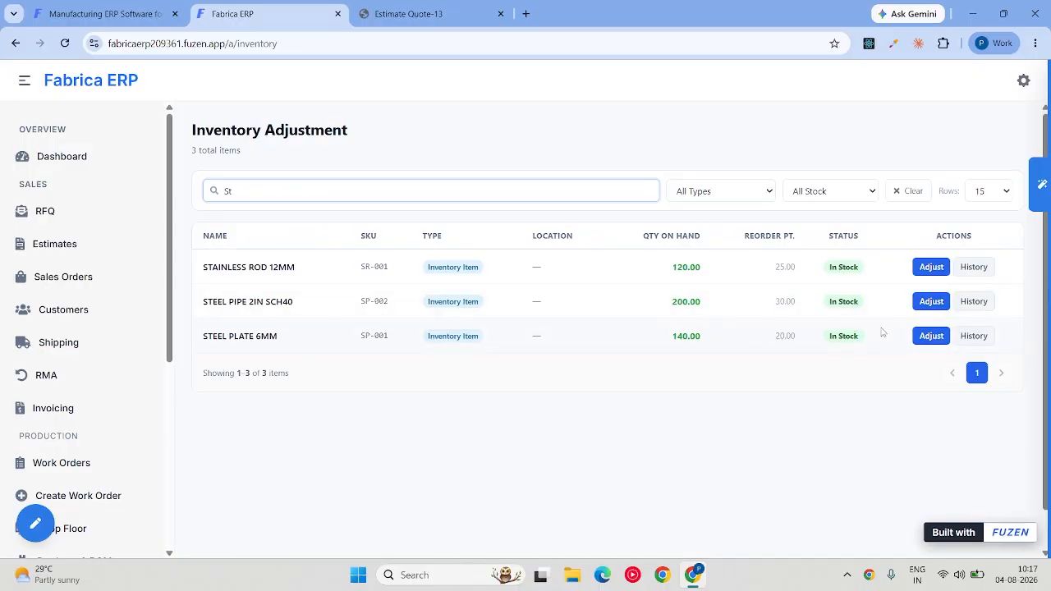
# Step: Review the movement history of STEEL PLATE 6MM, checking the production issue entry and its notes, and close it
pyautogui.click(970, 336)
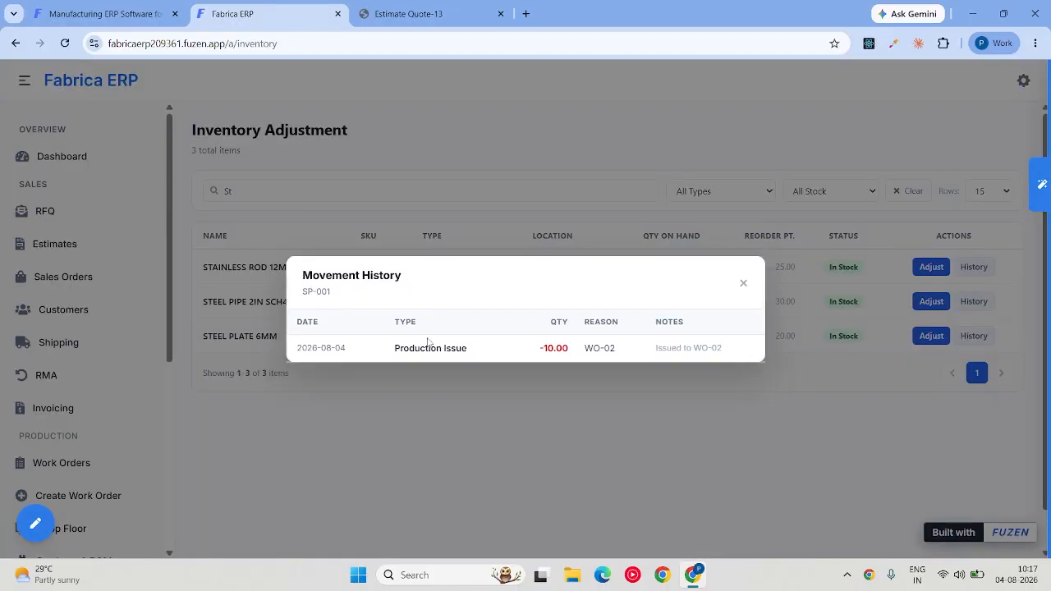
pyautogui.moveTo(381, 352); pyautogui.dragTo(731, 352)
pyautogui.doubleClick(659, 348)
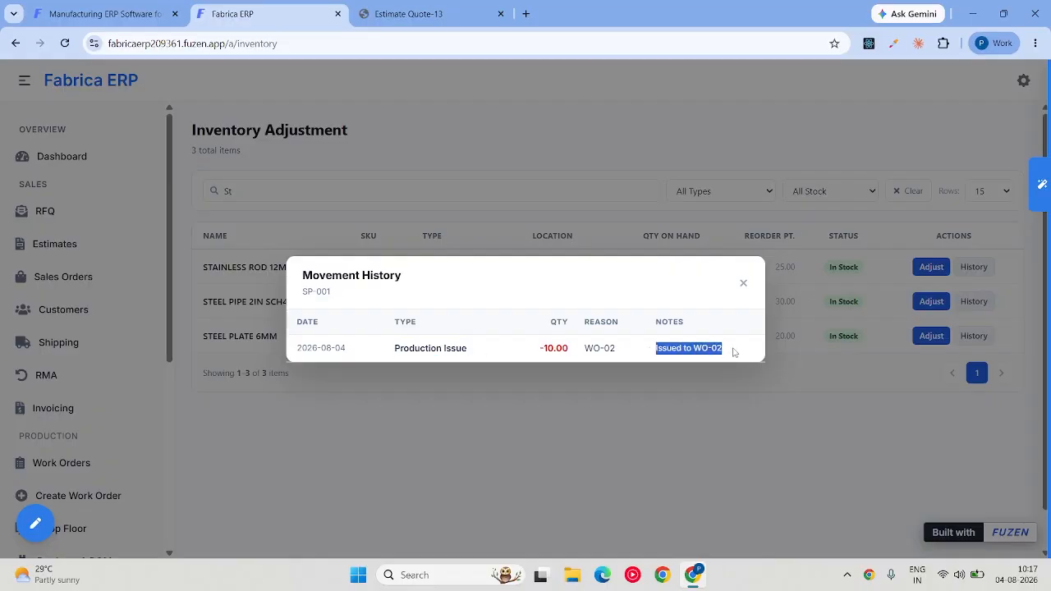
pyautogui.click(744, 285)
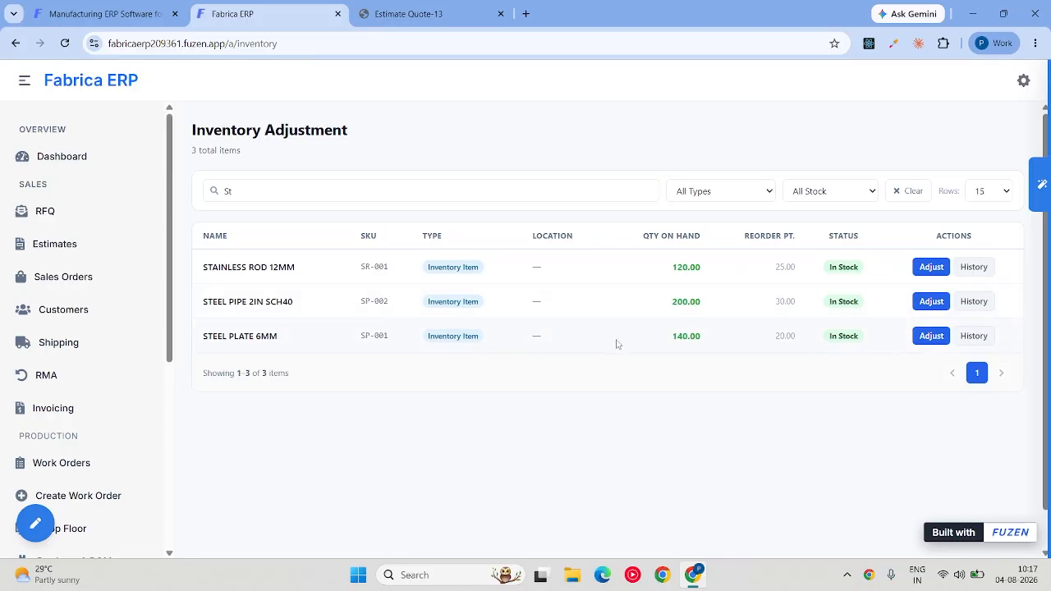
# Step: Start the in-production work order's completion log from the Shop Floor and check off all three quality assurance items
pyautogui.scroll(-3, 70, 328)
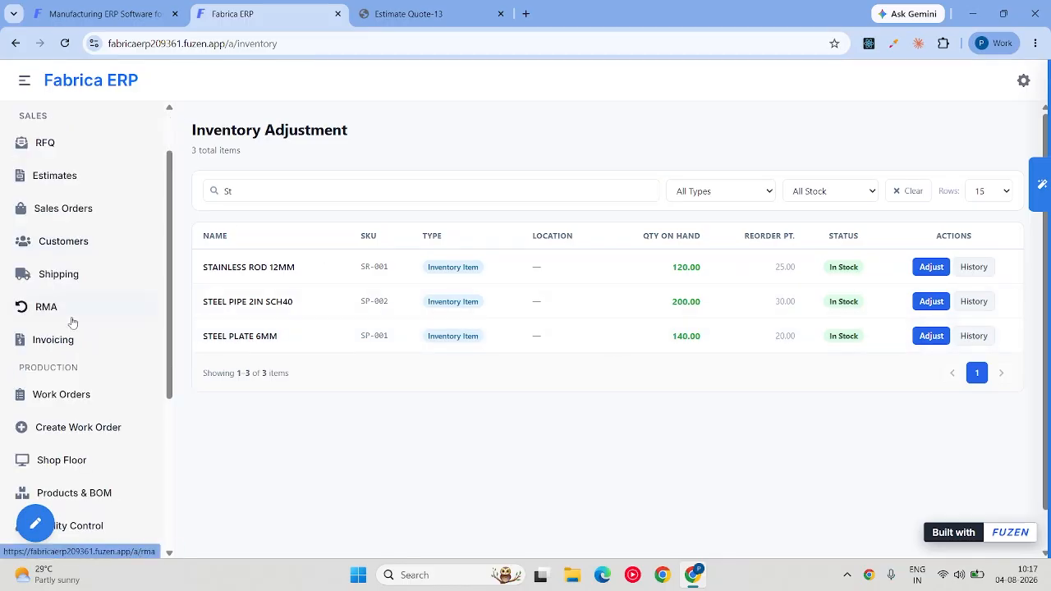
pyautogui.click(57, 330)
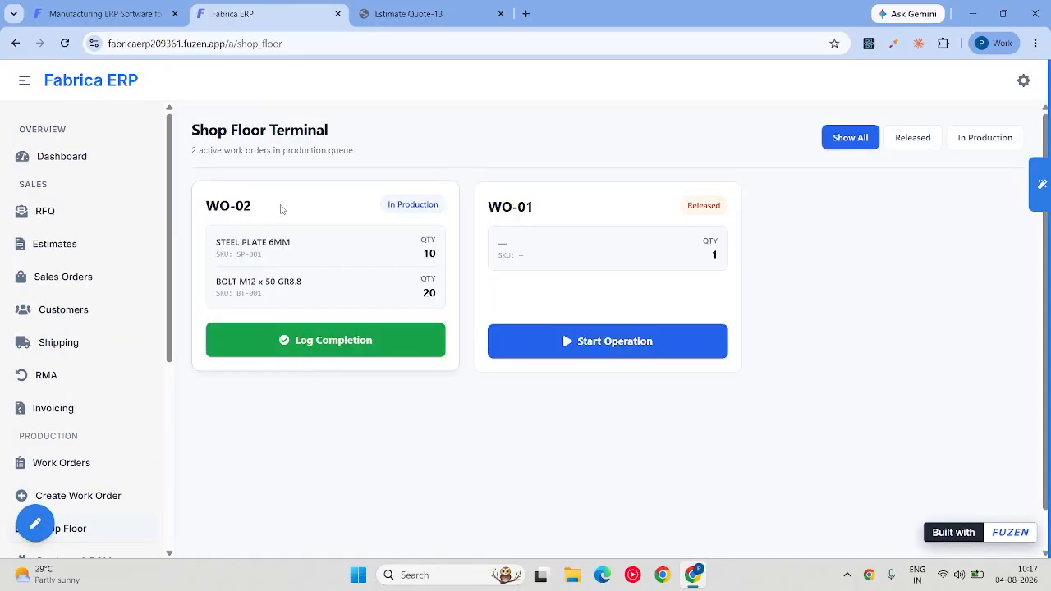
pyautogui.click(321, 348)
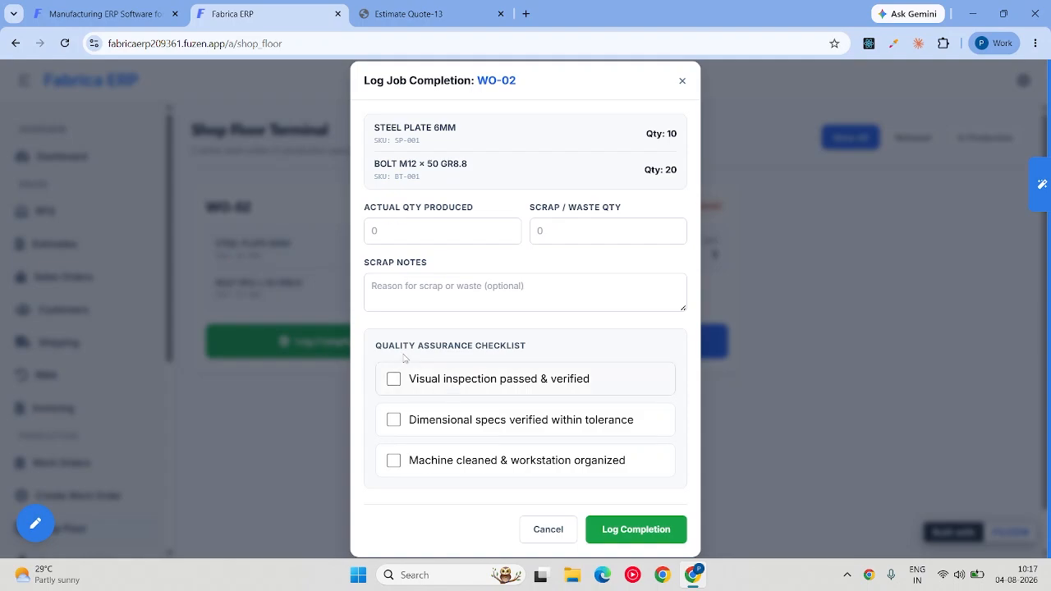
pyautogui.moveTo(381, 340); pyautogui.dragTo(412, 377)
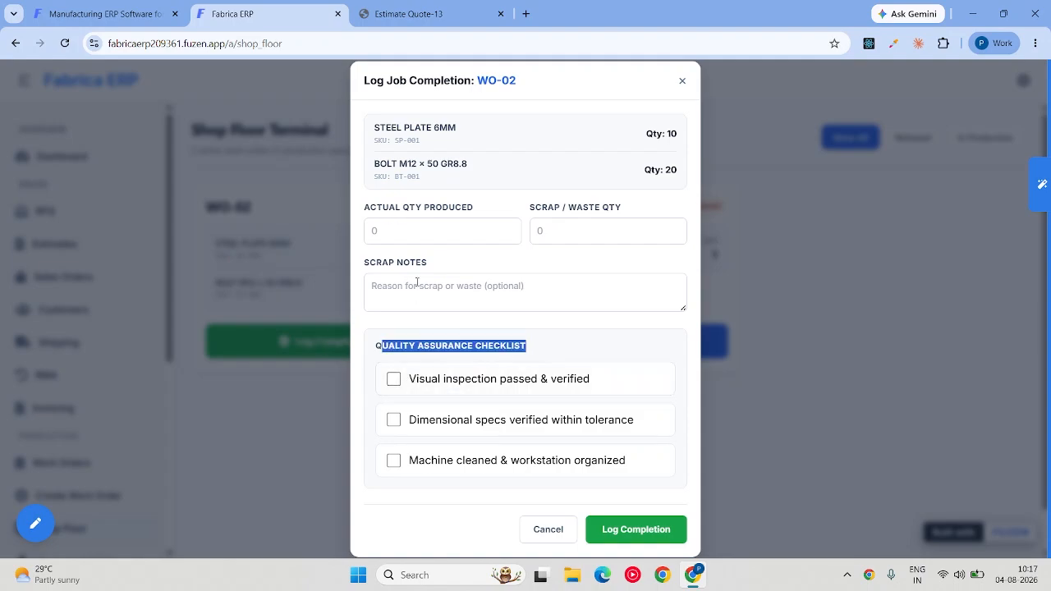
pyautogui.click(394, 379)
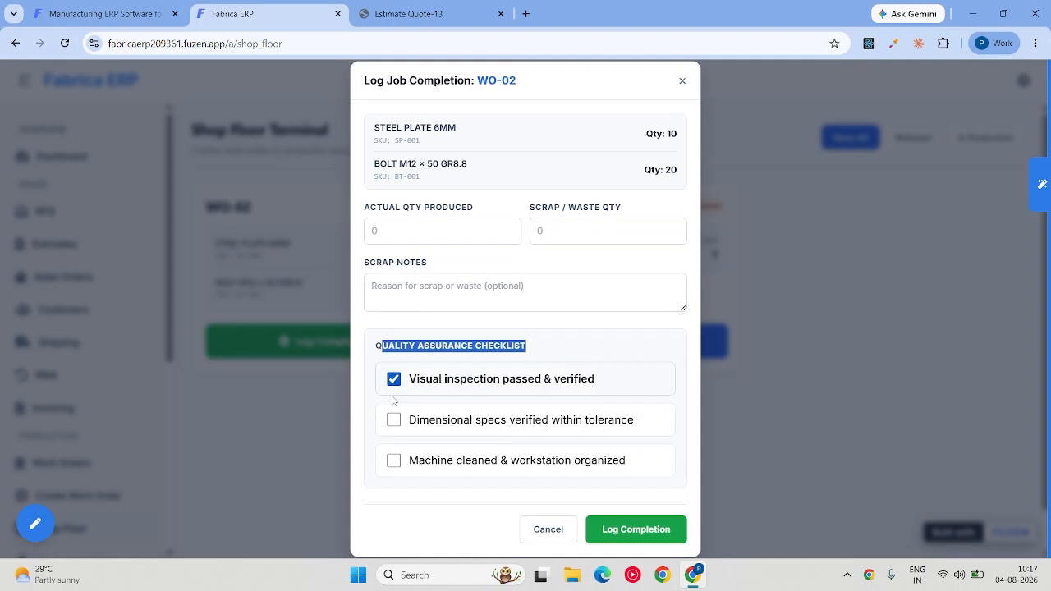
pyautogui.click(393, 420)
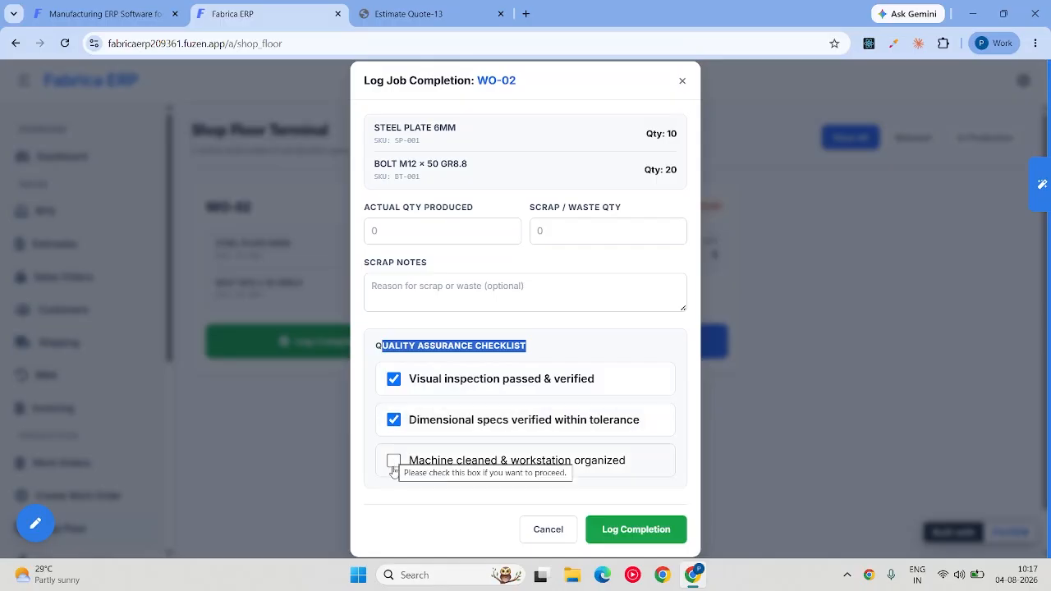
pyautogui.click(394, 463)
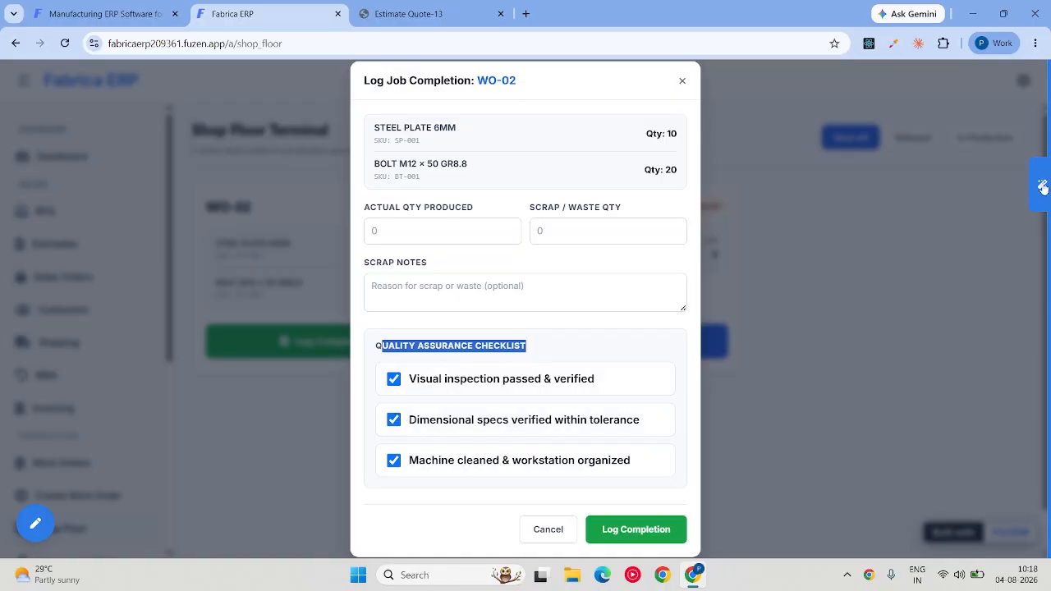
# Step: View the AI chat for requesting app changes beside the job completion form and close it
pyautogui.click(1041, 186)
pyautogui.click(333, 440)
pyautogui.click(1047, 177)
pyautogui.click(695, 183)
pyautogui.click(1039, 184)
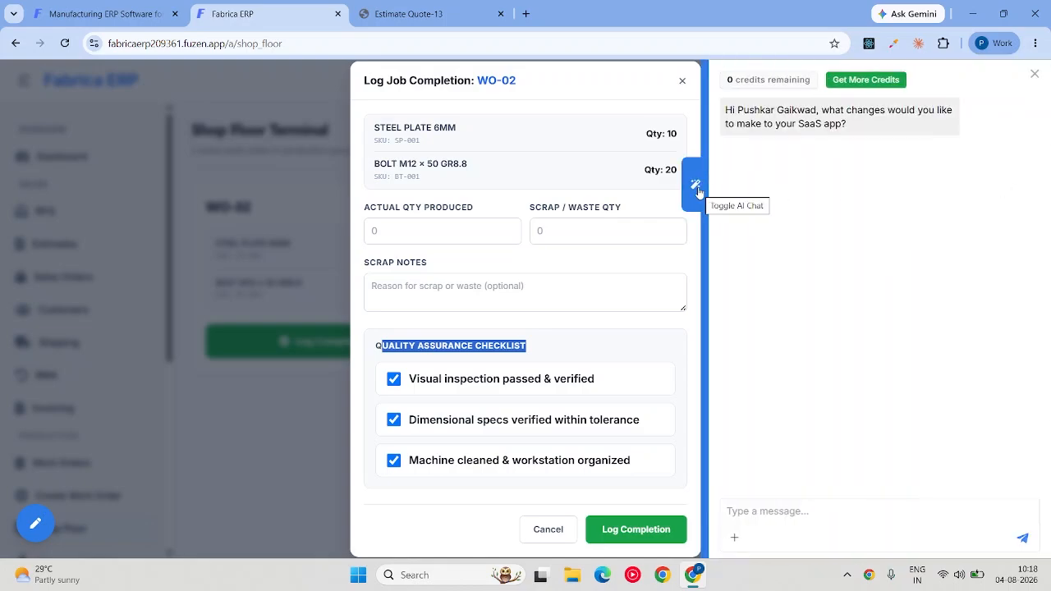
pyautogui.click(753, 511)
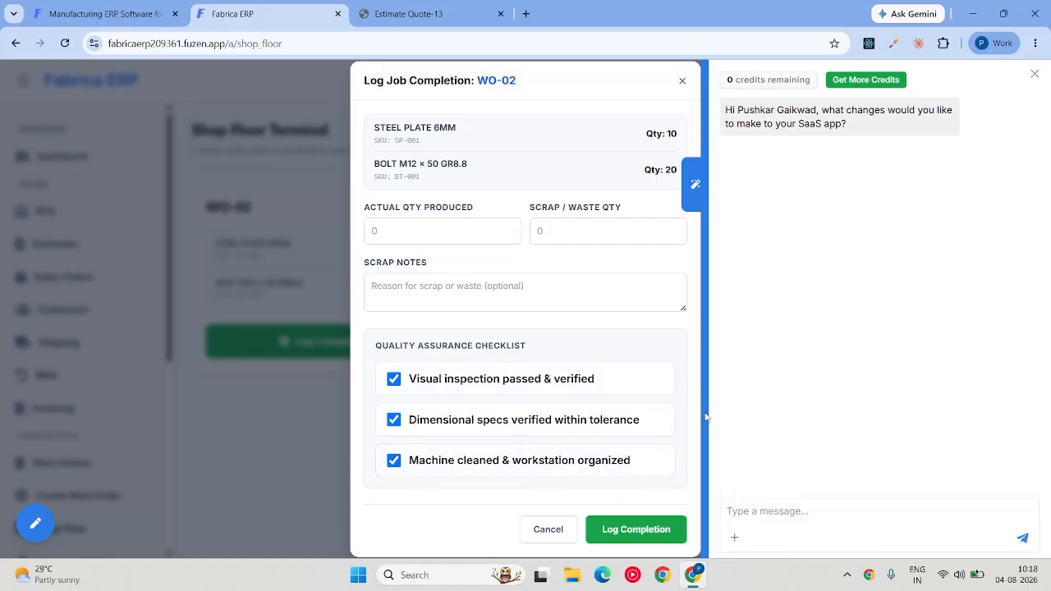
pyautogui.click(1035, 74)
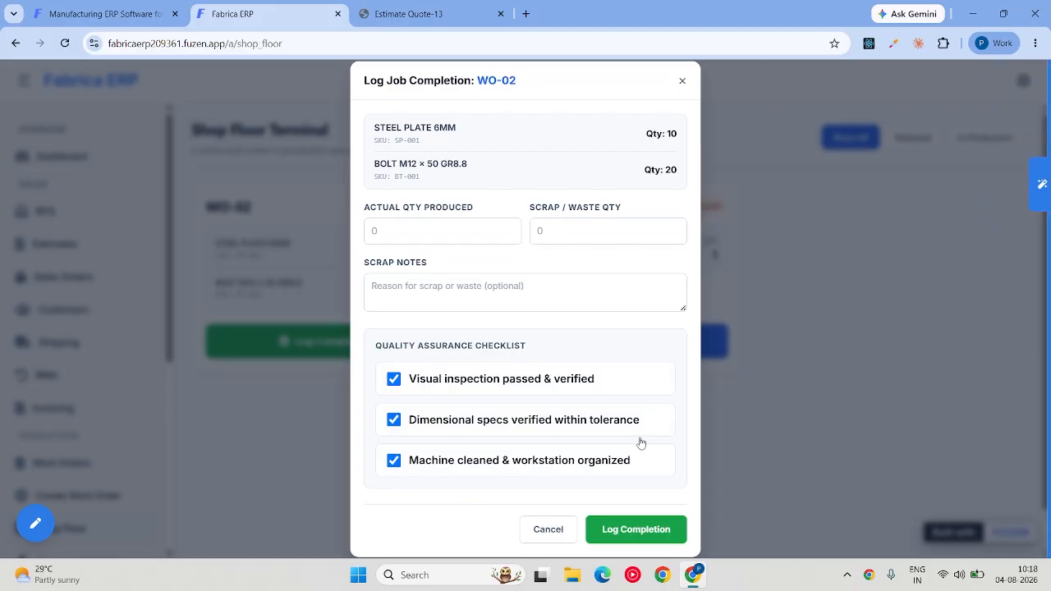
# Step: Submit the work order's job completion and filter the Shop Floor queue to Released work orders
pyautogui.click(664, 534)
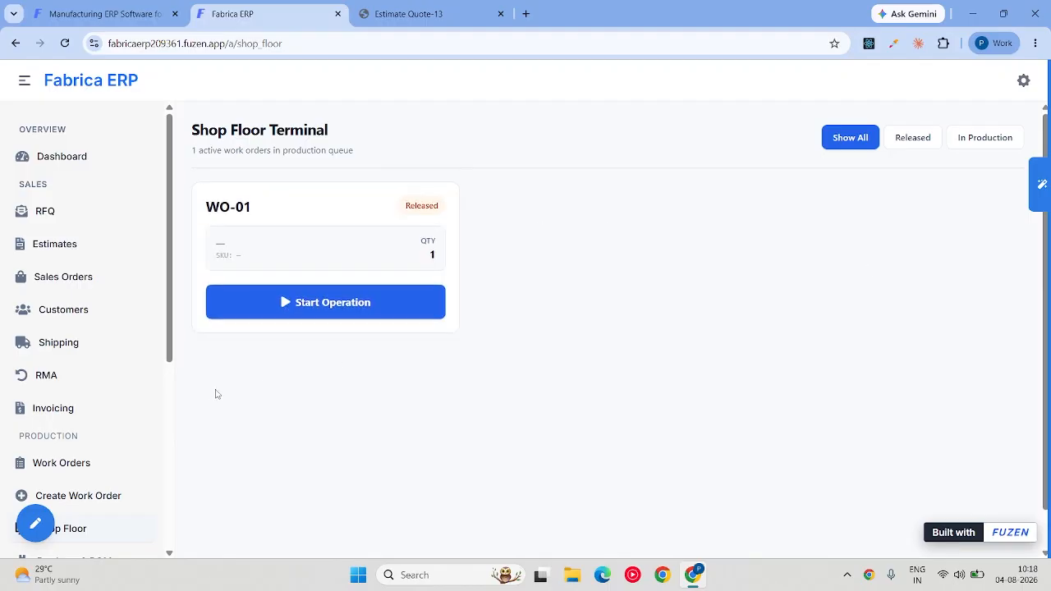
pyautogui.click(912, 137)
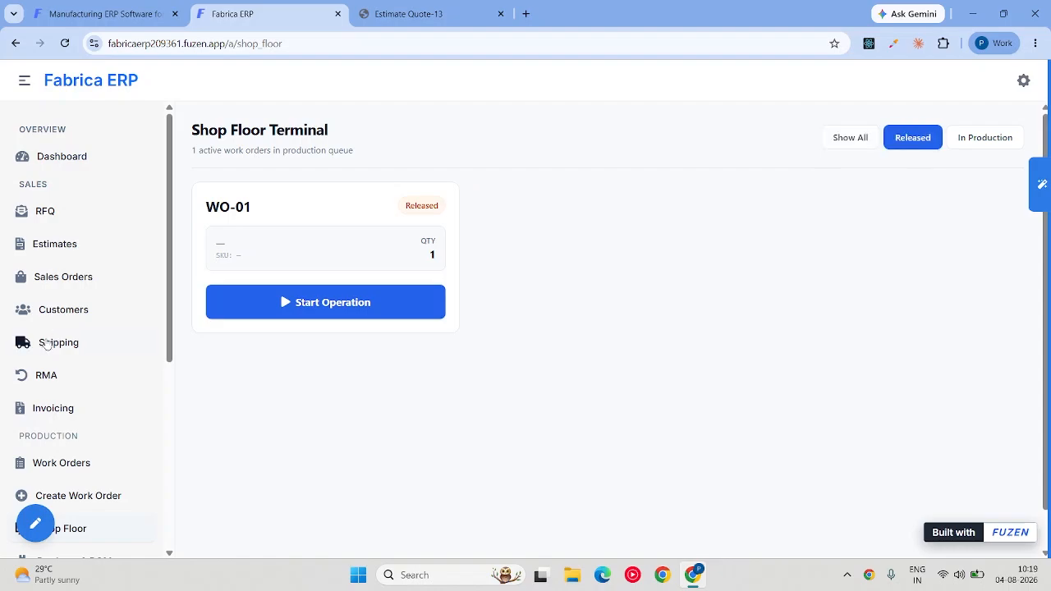
# Step: Open the Shipping page and check the sales order and its status in the ready-to-ship queue
pyautogui.click(47, 346)
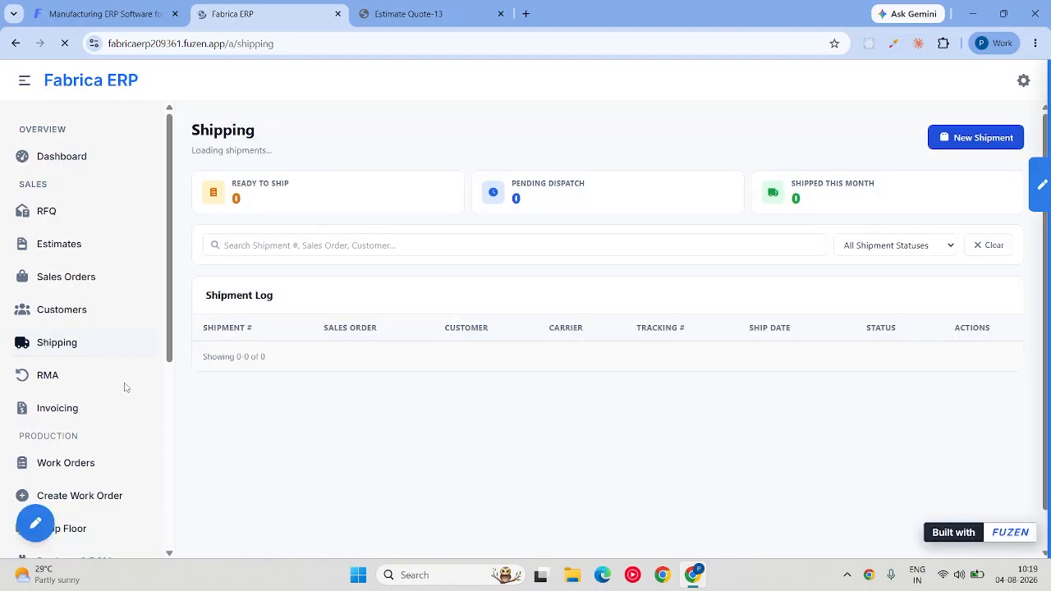
pyautogui.scroll(-1, 124, 387)
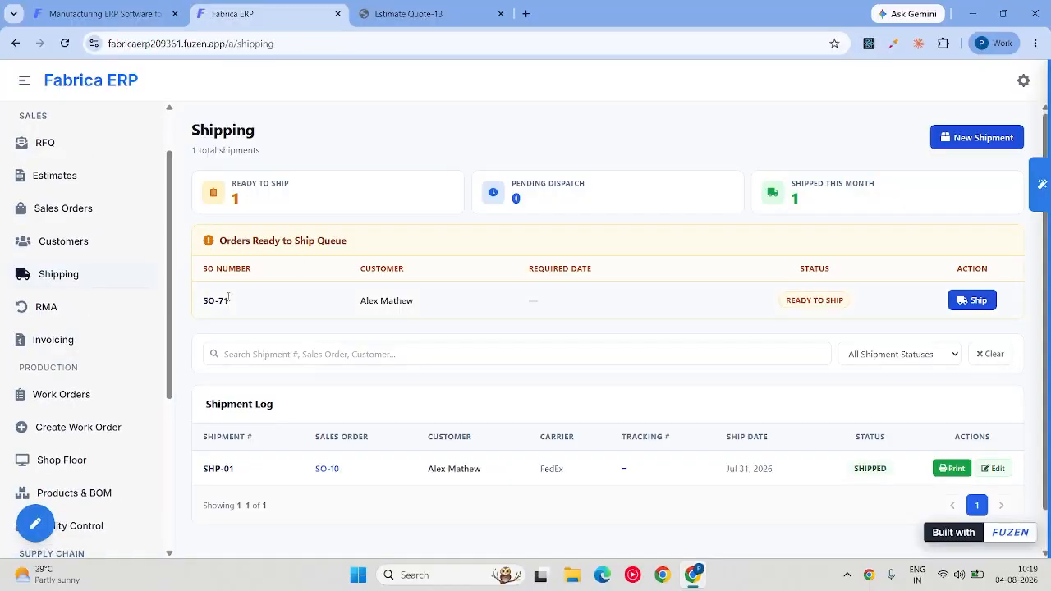
pyautogui.moveTo(240, 300); pyautogui.dragTo(202, 305)
pyautogui.moveTo(784, 301); pyautogui.dragTo(879, 300)
pyautogui.click(881, 301)
# Step: Start a shipment for the ready-to-ship sales order with shipment number SHP-001 and carrier DHL
pyautogui.click(974, 301)
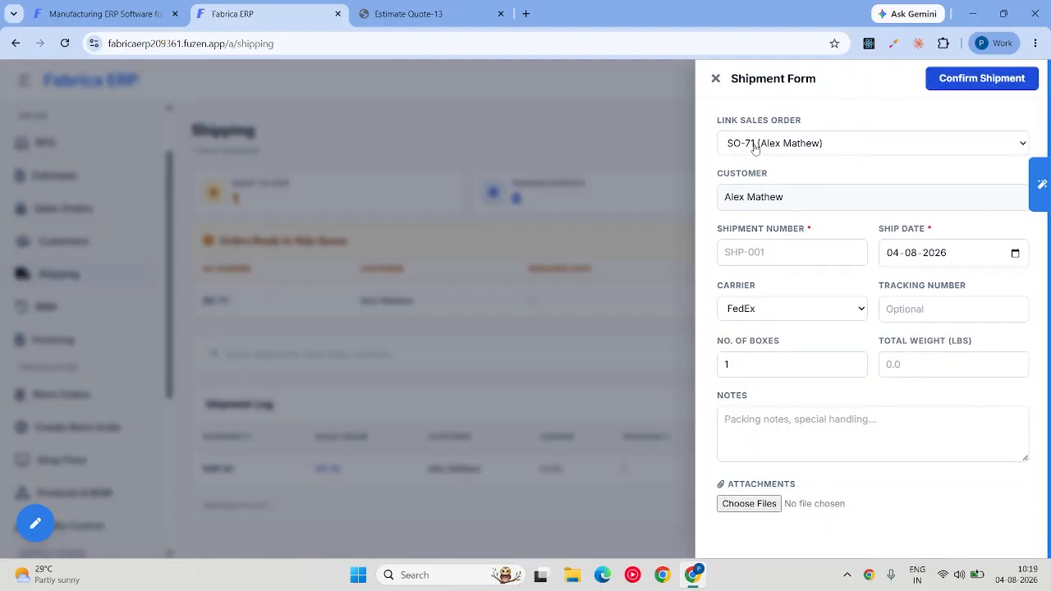
pyautogui.click(781, 251)
pyautogui.write('SHIP-001')
pyautogui.press('Tab')
pyautogui.click(743, 316)
pyautogui.press('Escape')
pyautogui.click(769, 378)
# Step: Show the AI chat over the shipment form and return to the form
pyautogui.click(1047, 188)
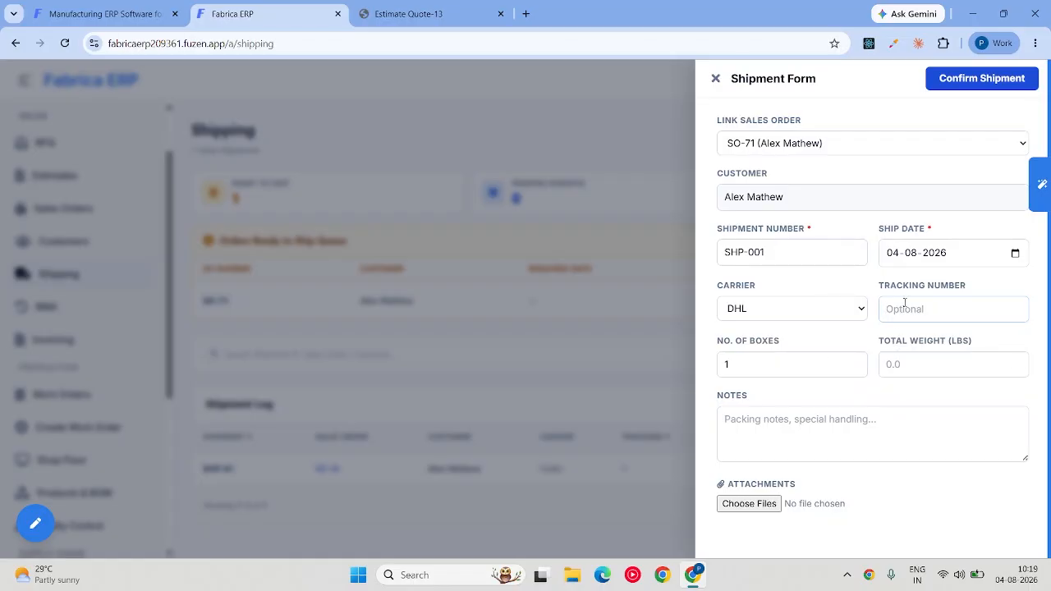
pyautogui.click(1041, 184)
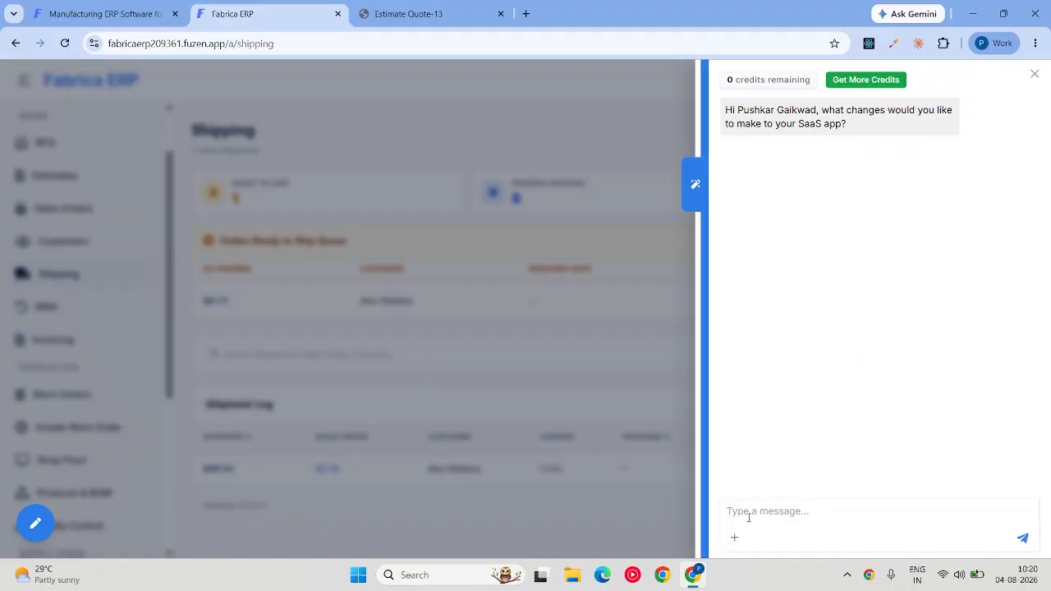
pyautogui.click(584, 320)
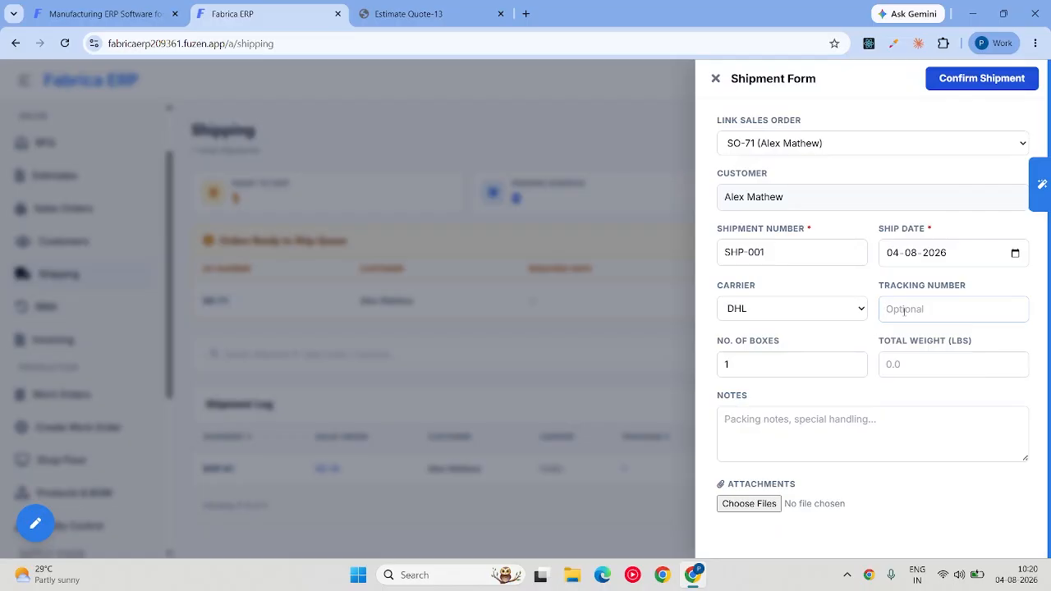
# Step: Complete the shipment with tracking number TRK-001 and the attachment DetailedStatement (18).xlsx, and confirm it
pyautogui.write('TRK-001')
pyautogui.click(749, 503)
pyautogui.click(156, 148)
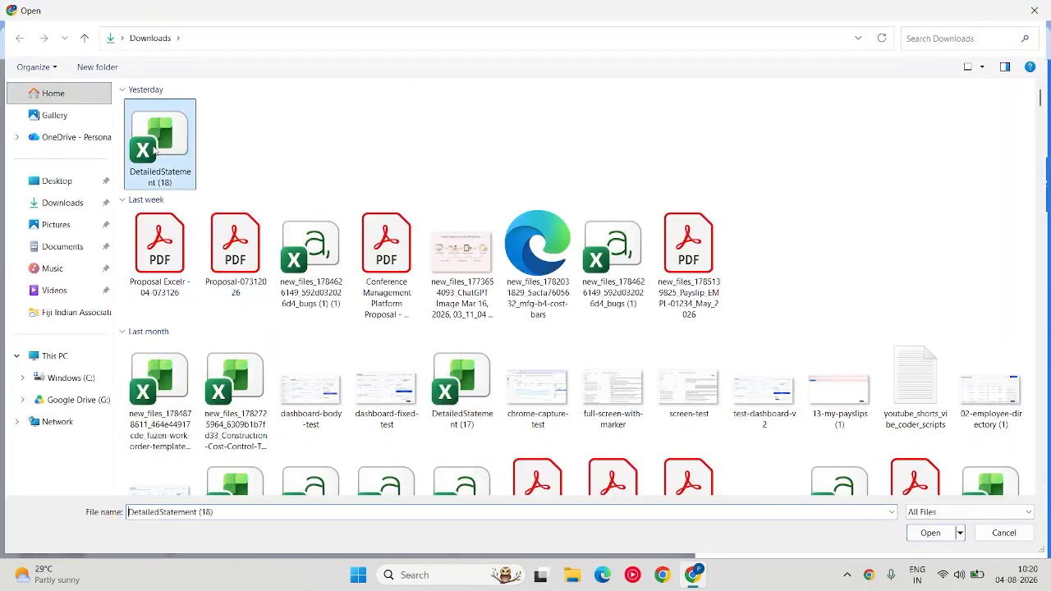
pyautogui.doubleClick(156, 147)
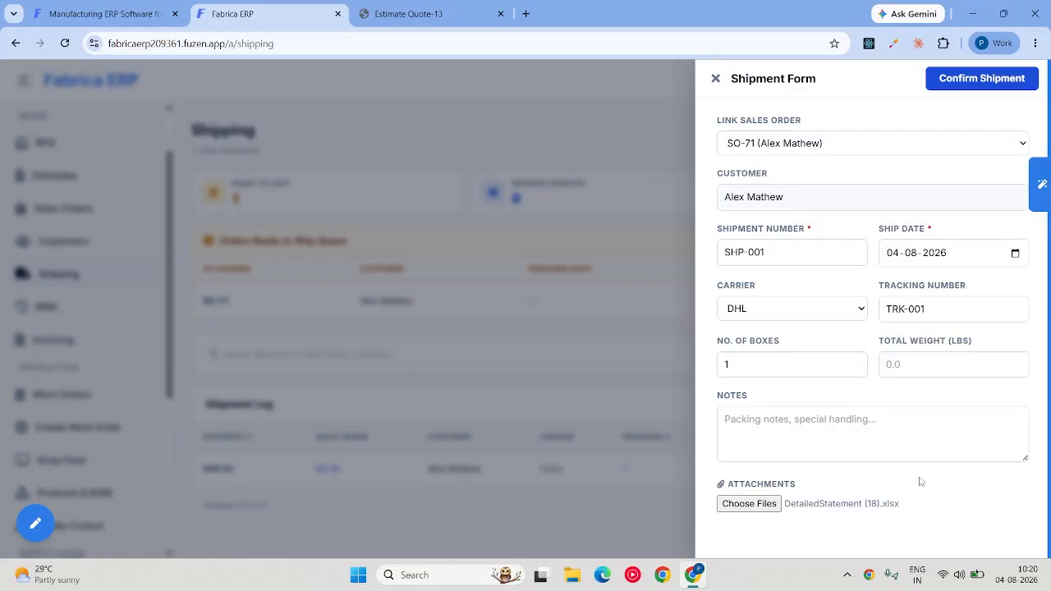
pyautogui.click(978, 86)
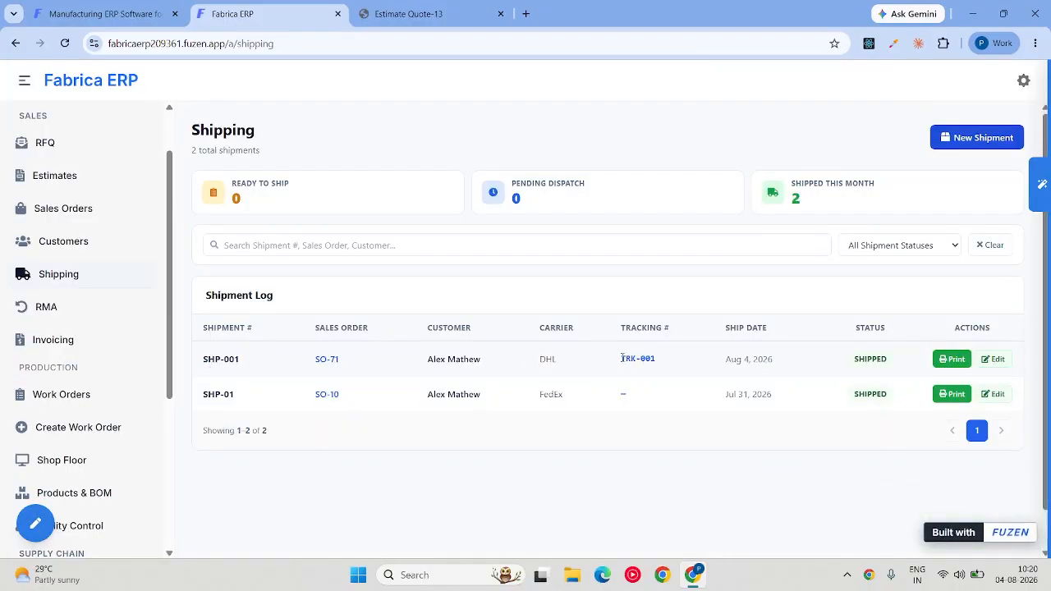
# Step: Preview the packing slip of shipment SHP-001 without saving it, and return to the Shipping page
pyautogui.click(949, 358)
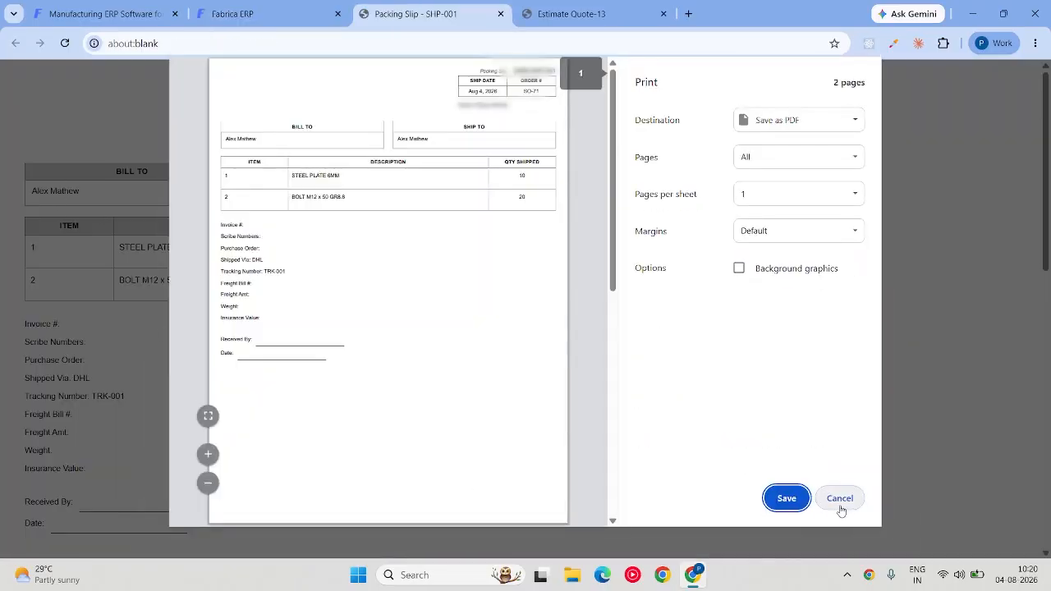
pyautogui.click(840, 498)
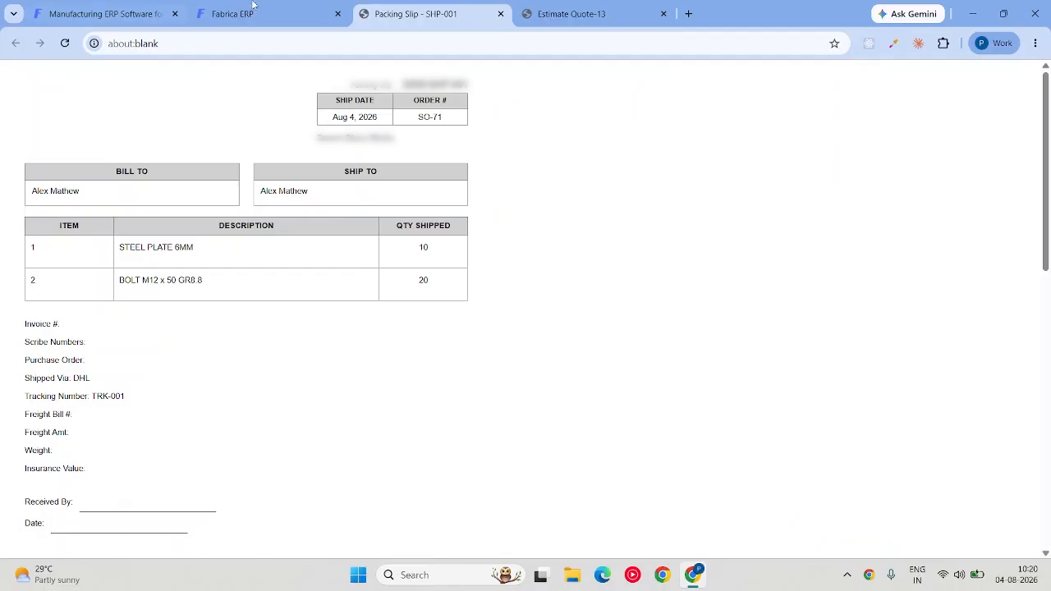
pyautogui.click(303, 10)
pyautogui.scroll(1, 25, 492)
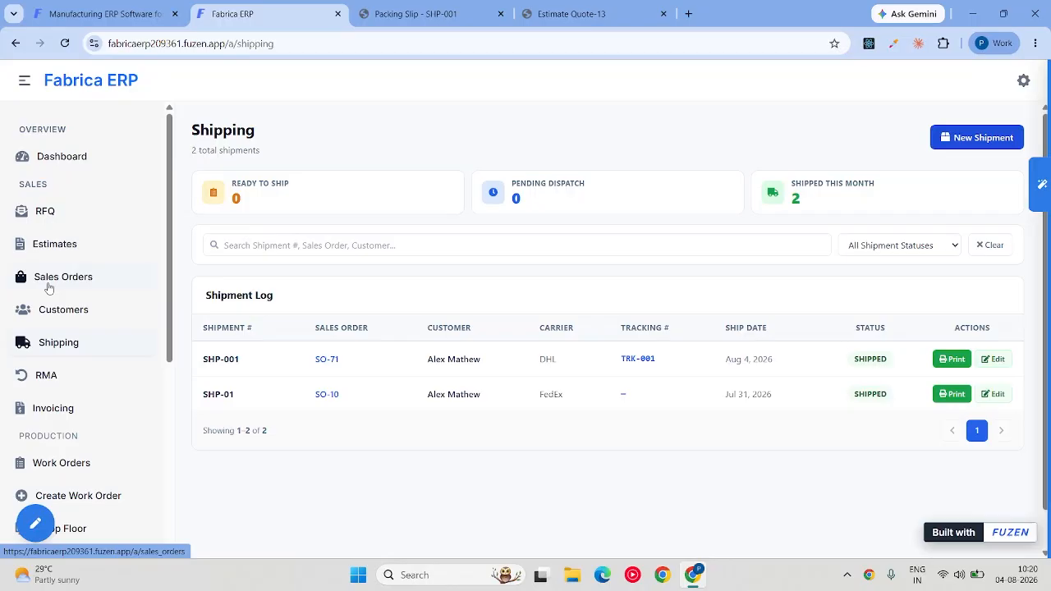
# Step: Open the Customers page to view the client directory with the selected client's estimates and sales order history
pyautogui.scroll(-5, 49, 287)
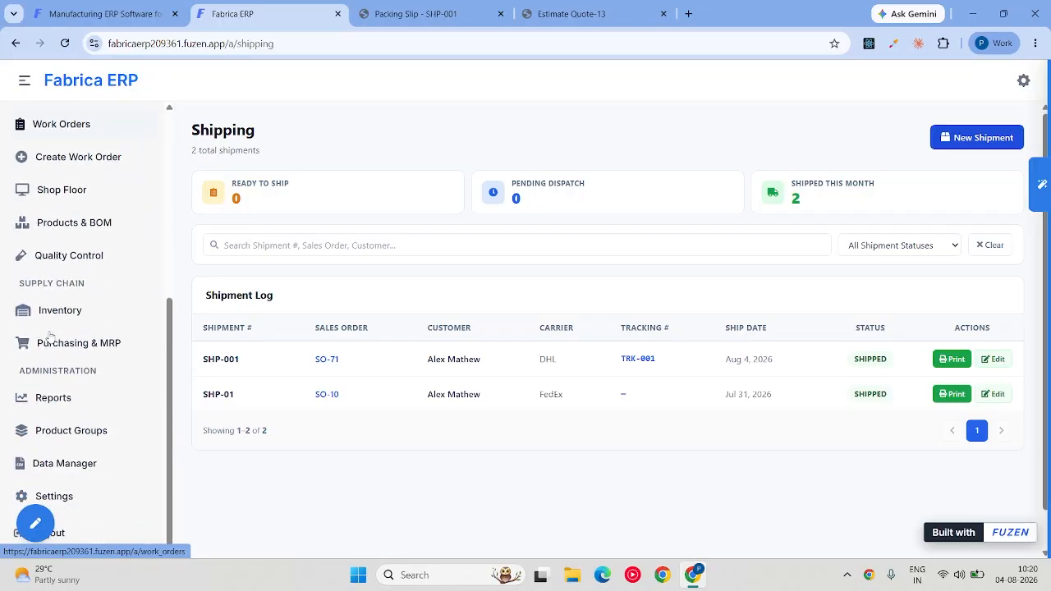
pyautogui.scroll(2, 48, 316)
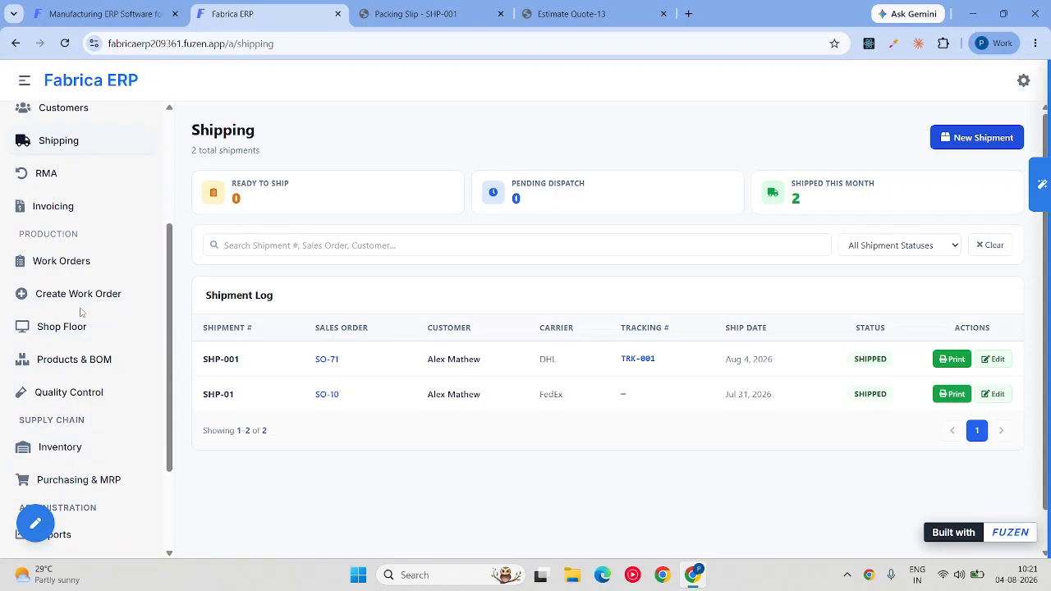
pyautogui.scroll(3, 108, 304)
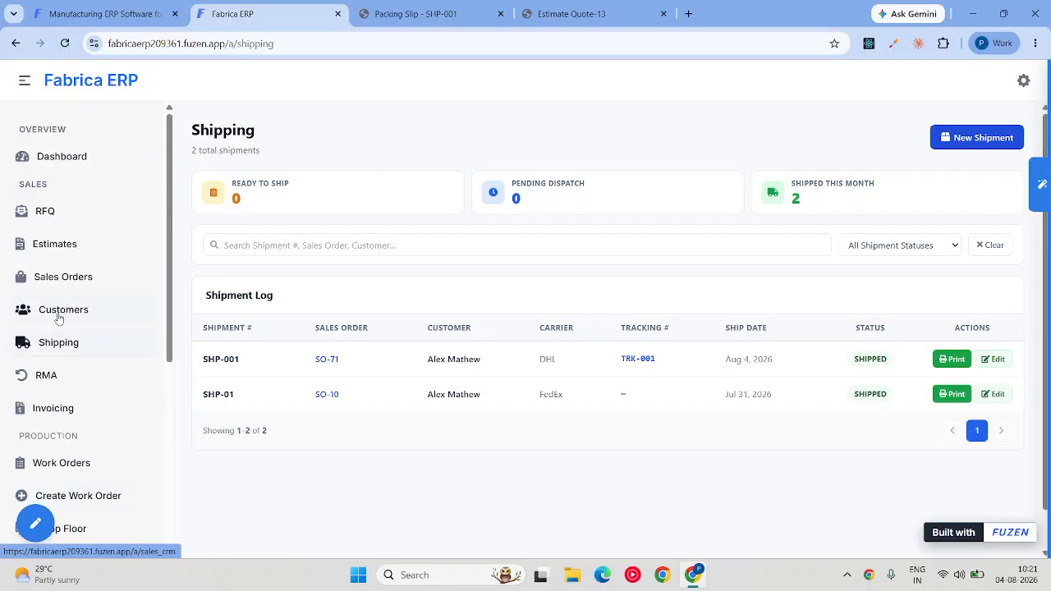
pyautogui.click(58, 318)
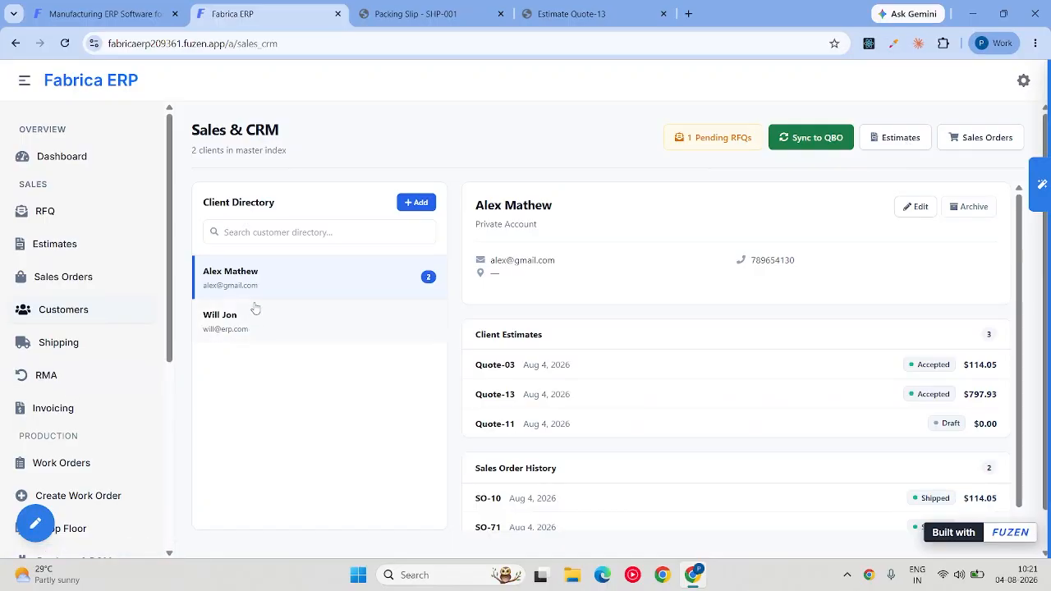
# Step: Open the Purchasing & MRP page and dismiss the app editing menu covering it
pyautogui.scroll(-3, 87, 340)
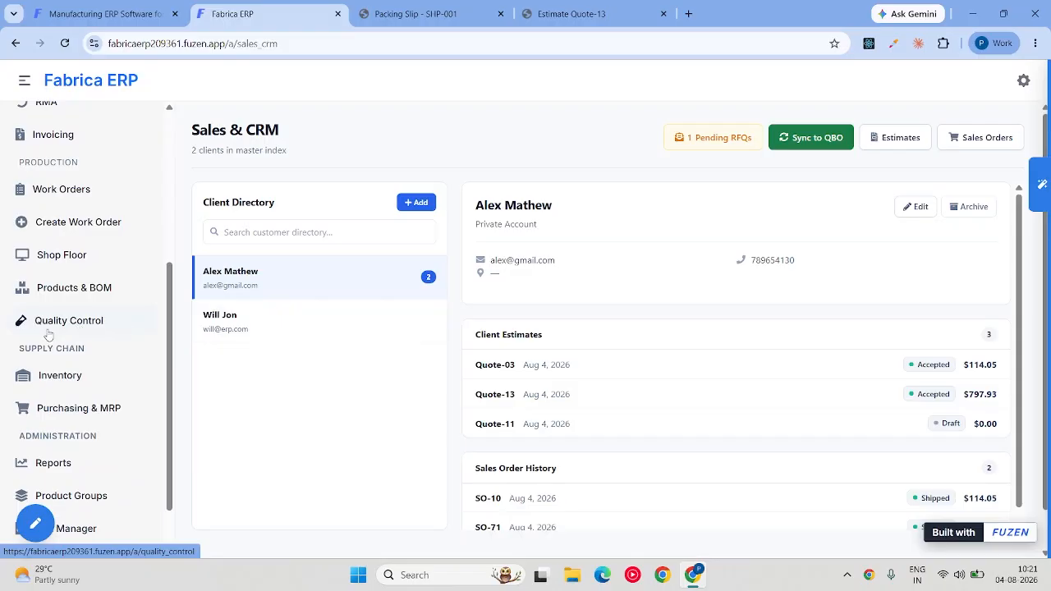
pyautogui.scroll(-1, 47, 335)
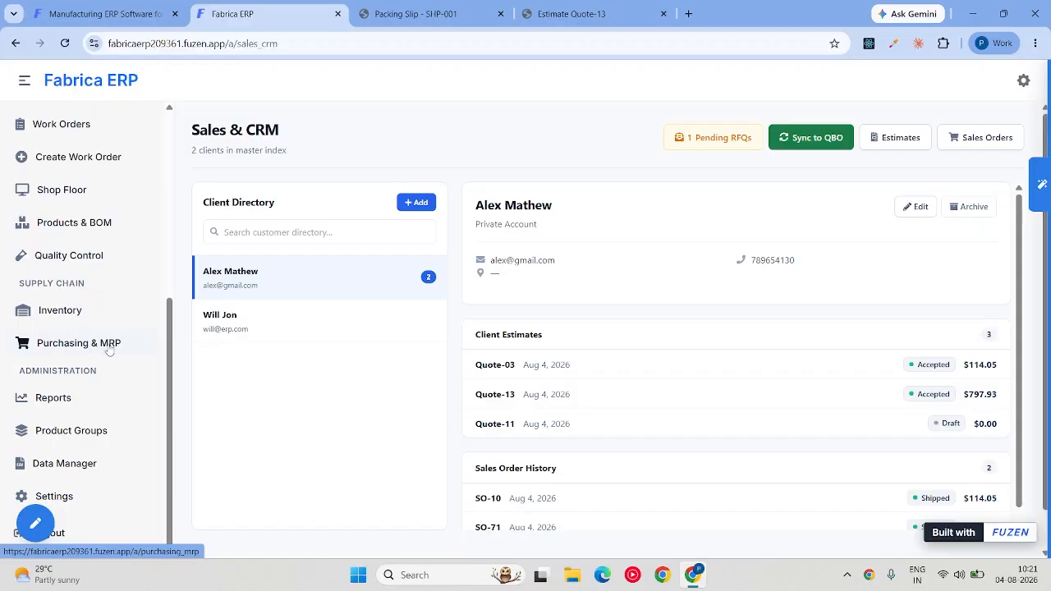
pyautogui.click(45, 350)
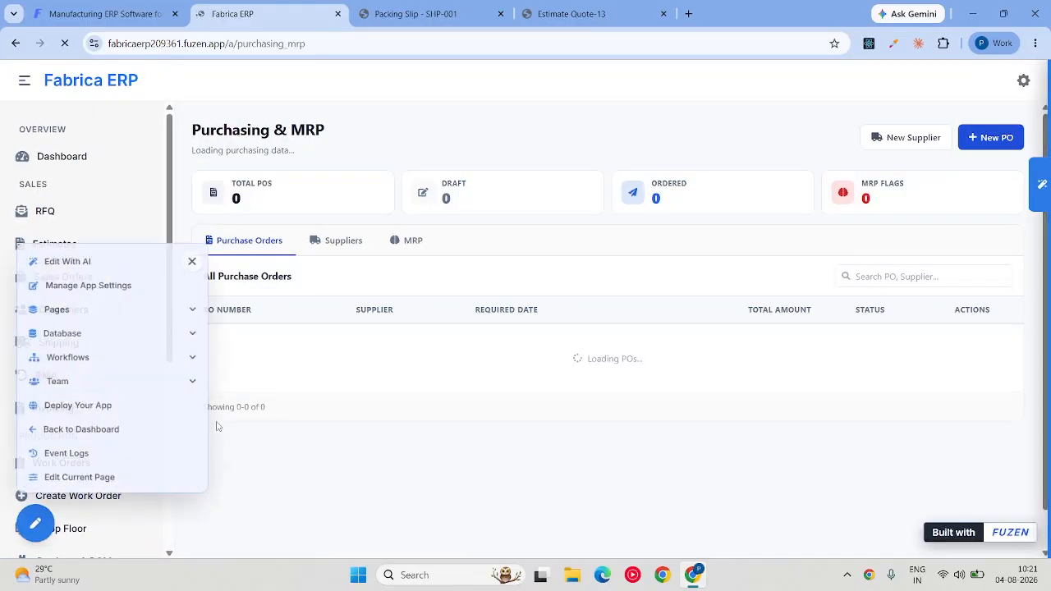
pyautogui.click(1035, 74)
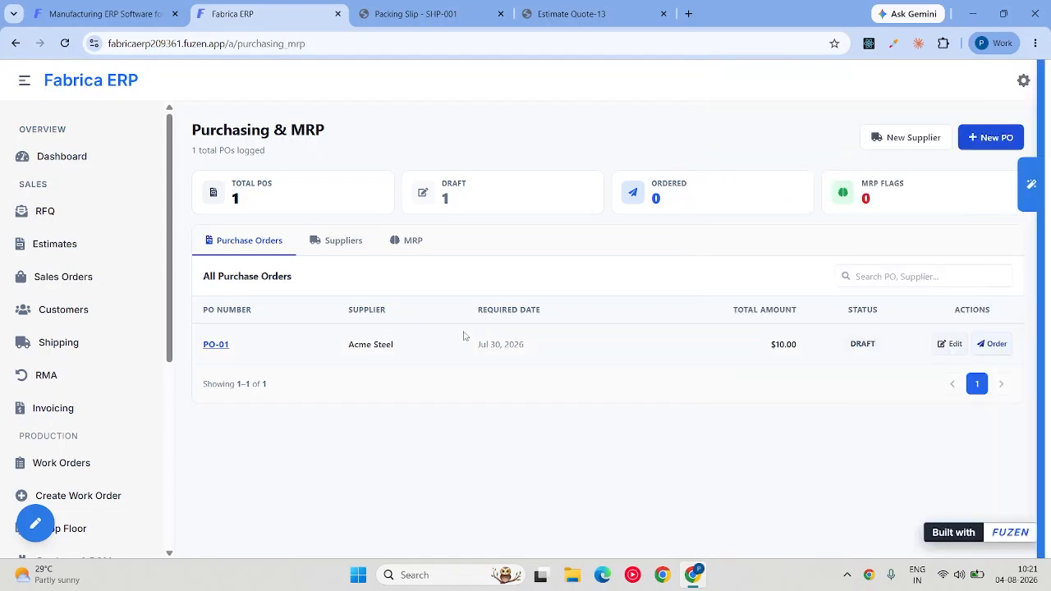
# Step: Fill in a new purchase order to Acme Steel for 10 STAINLESS ROD 12MM at a cost of $200, and discard it unsaved
pyautogui.click(968, 140)
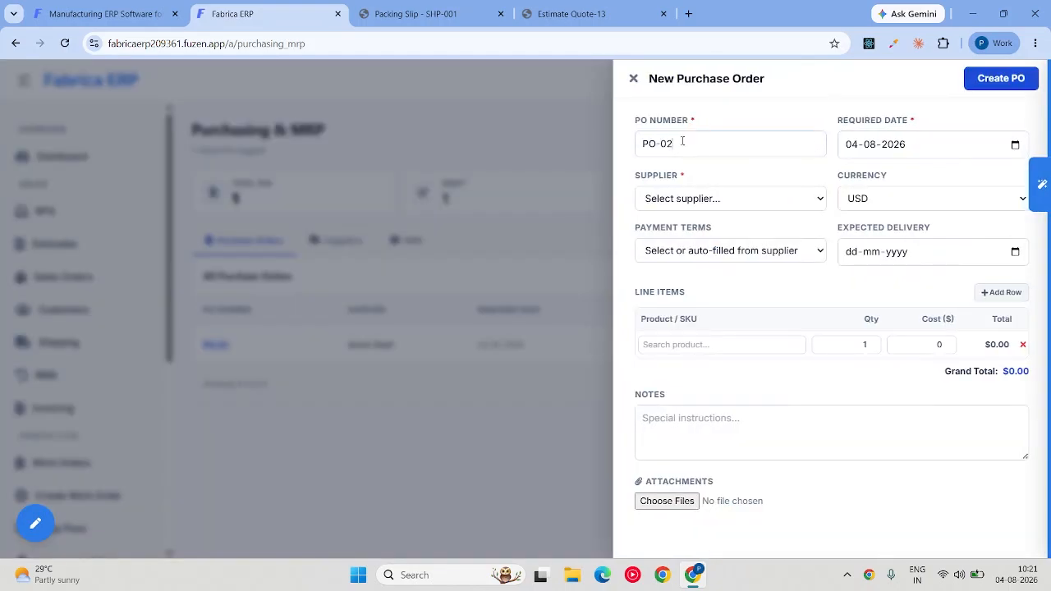
pyautogui.click(731, 199)
pyautogui.click(723, 235)
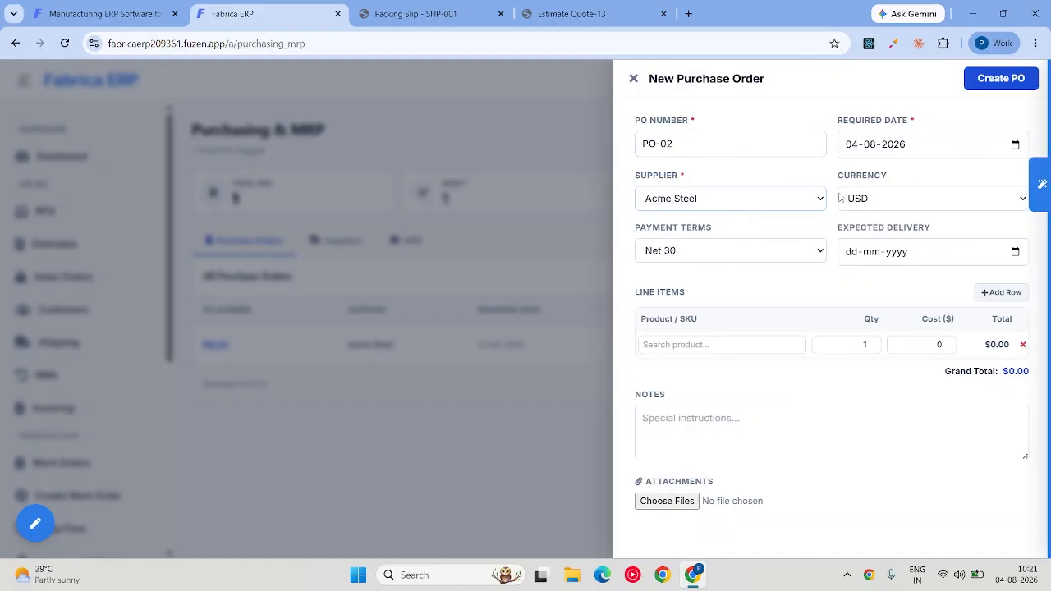
pyautogui.click(718, 343)
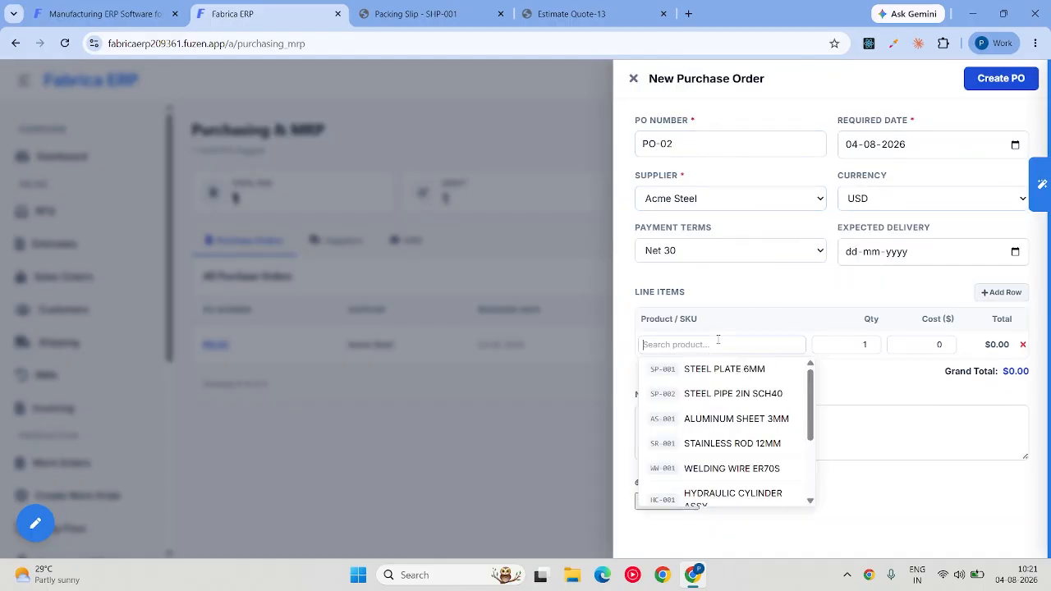
pyautogui.click(665, 443)
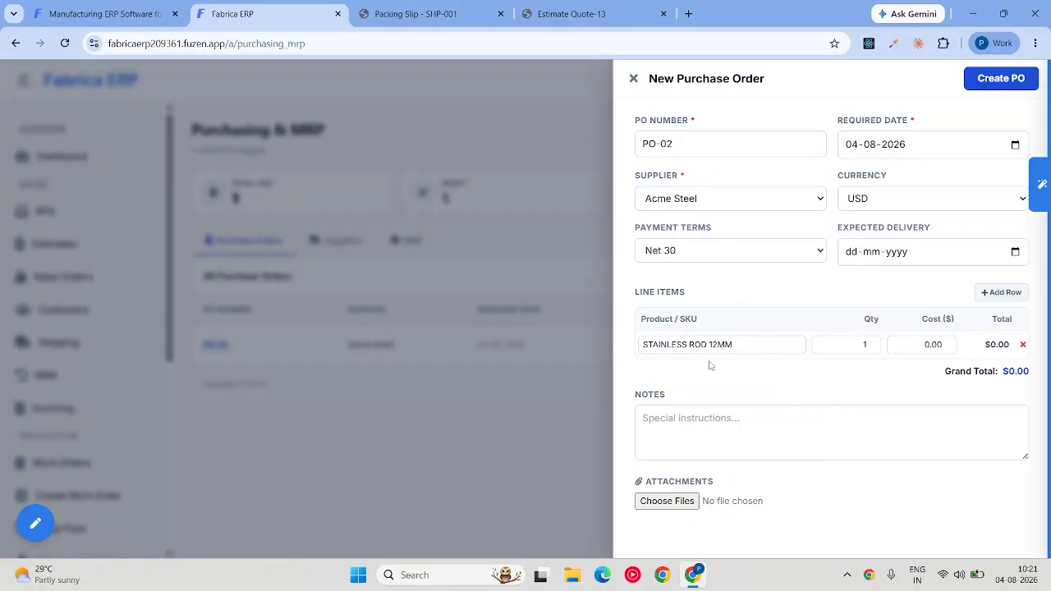
pyautogui.click(880, 345)
pyautogui.write('10')
pyautogui.doubleClick(946, 345)
pyautogui.write('2000')
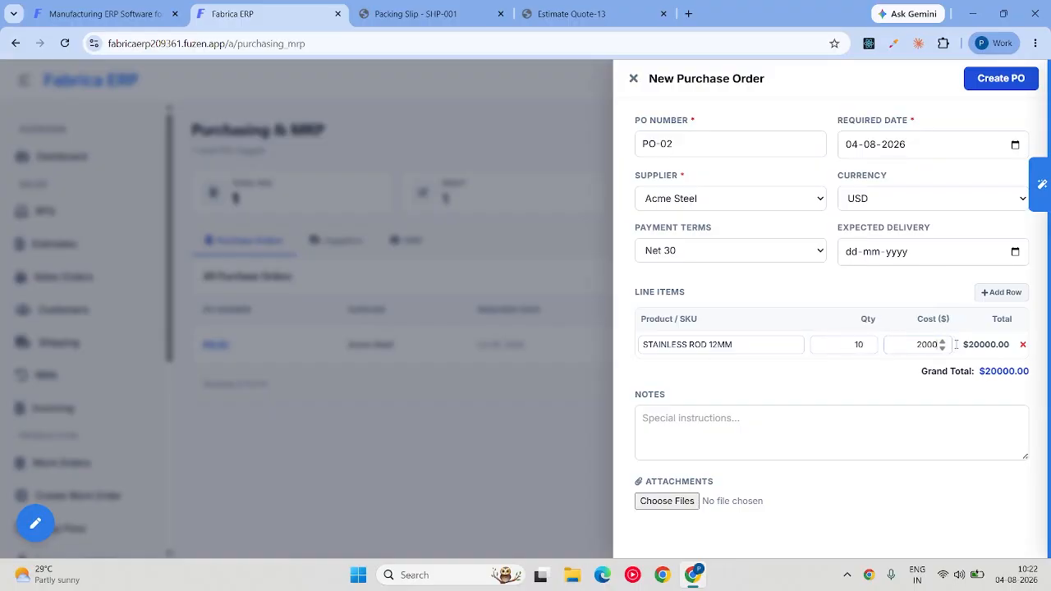
pyautogui.press('BackSpace')
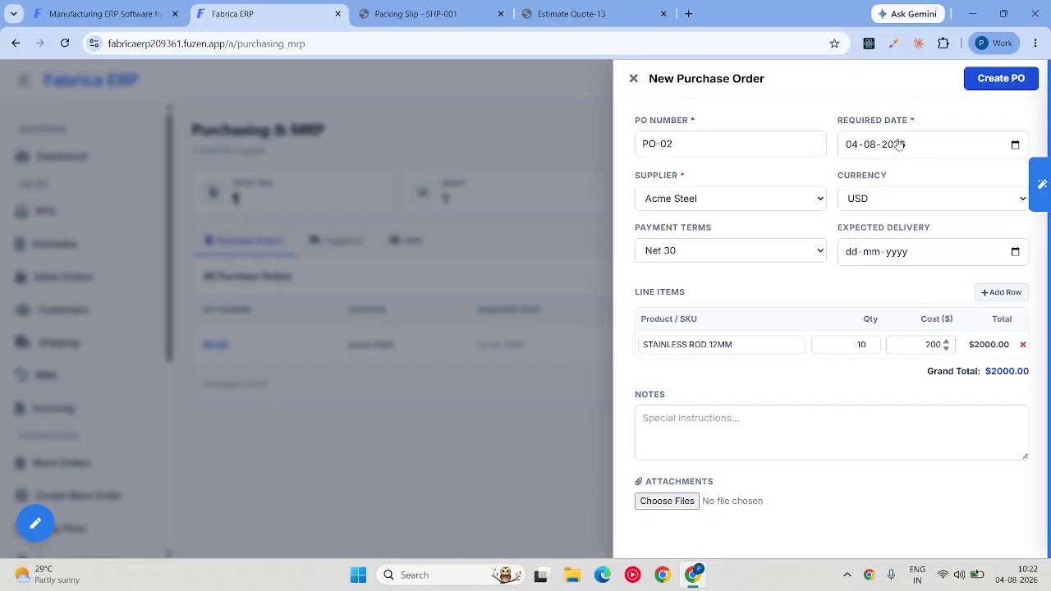
pyautogui.click(633, 78)
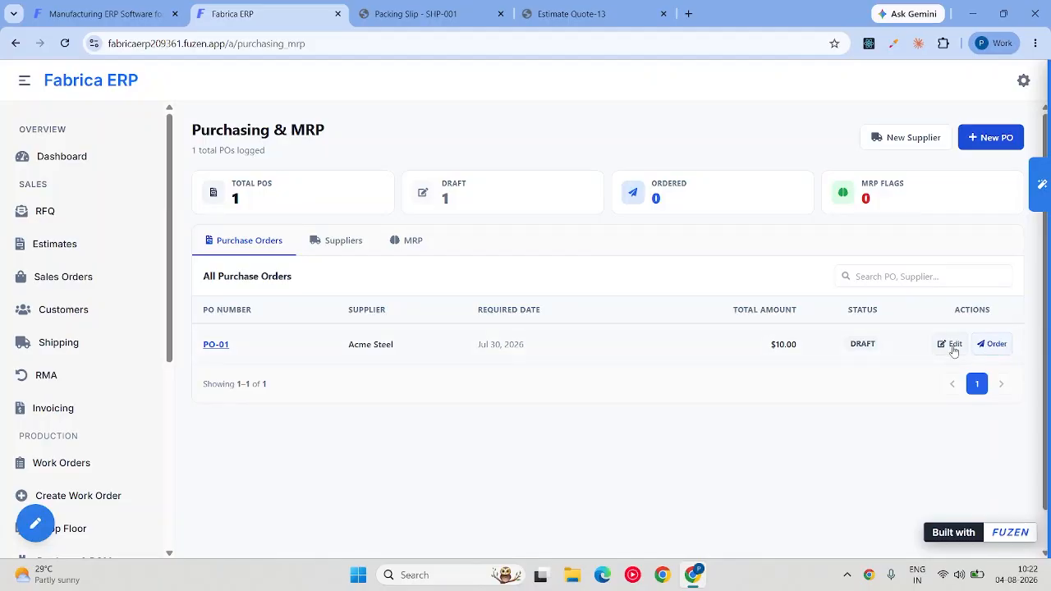
# Step: View the supplier list and the blank new supplier form, and close the form without adding a supplier
pyautogui.click(340, 248)
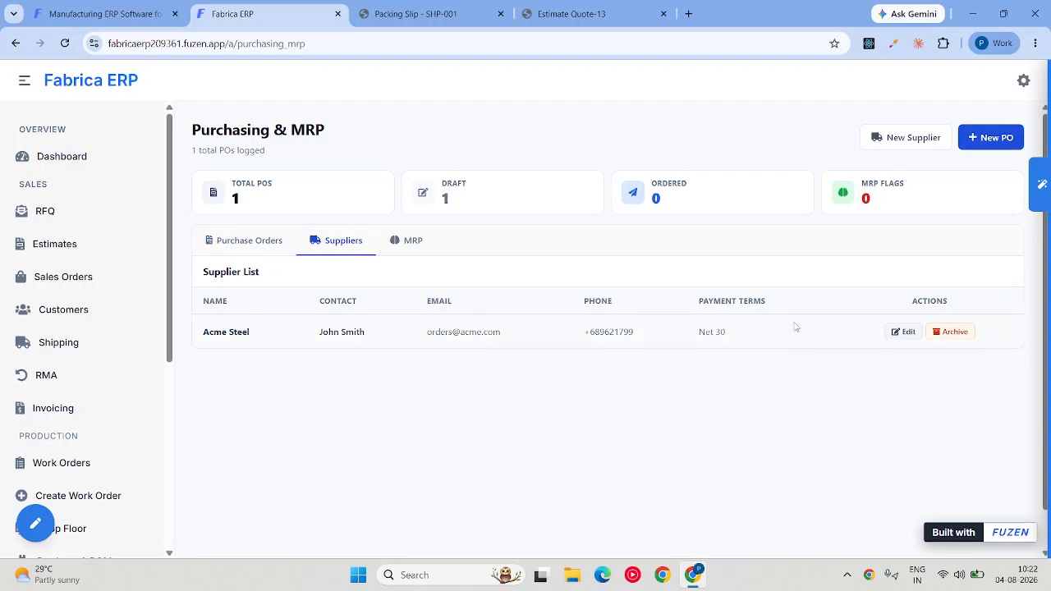
pyautogui.click(899, 143)
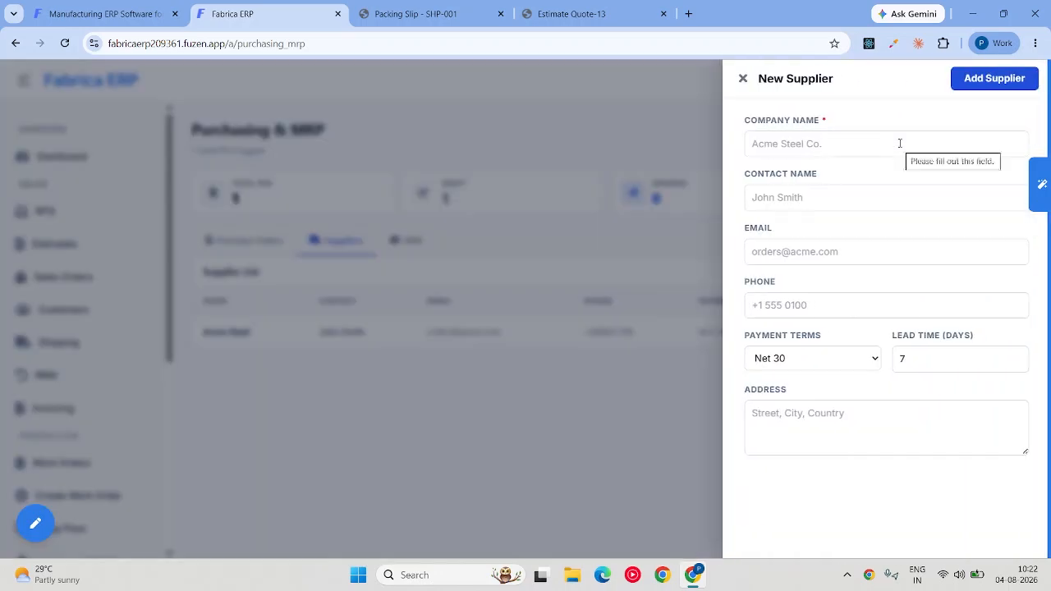
pyautogui.click(743, 78)
# Step: Examine the material requirements planning table, alternating with the purchase order list
pyautogui.click(411, 250)
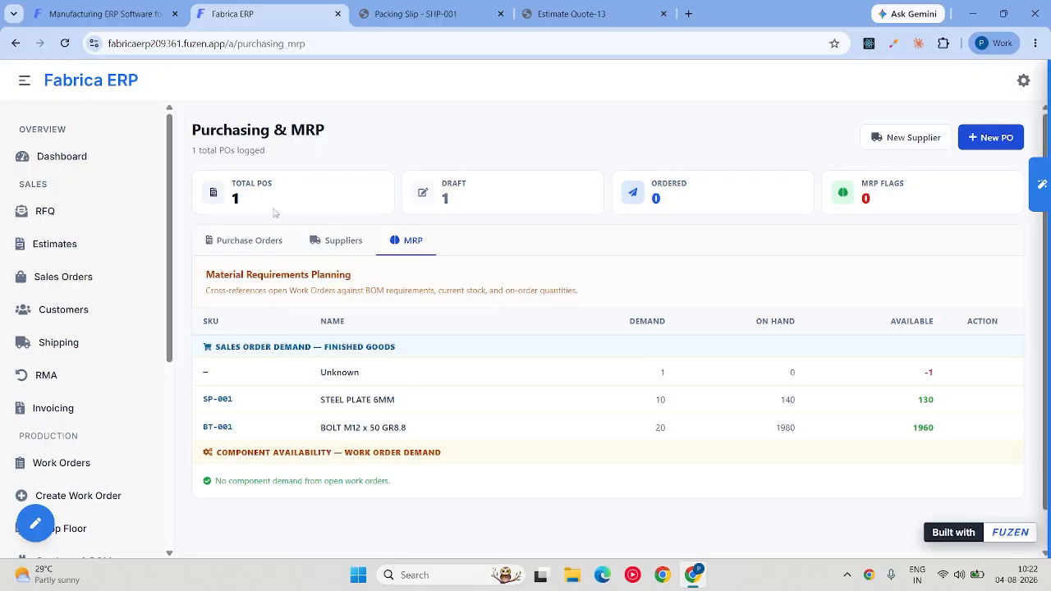
pyautogui.click(255, 252)
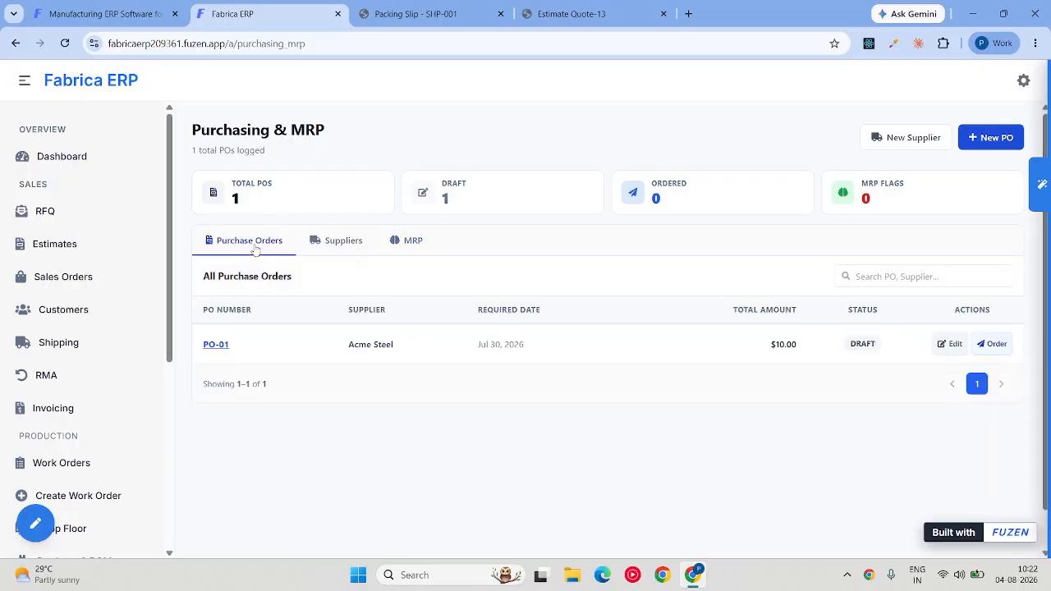
pyautogui.click(408, 245)
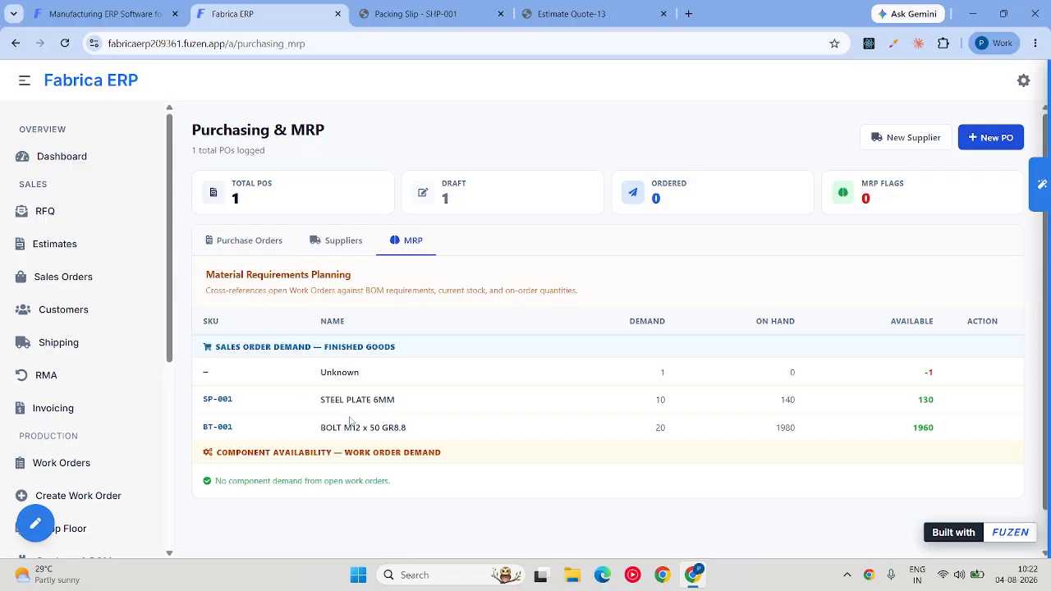
# Step: Mark the draft purchase order PO-01 from Acme Steel as ordered and confirm it
pyautogui.click(256, 250)
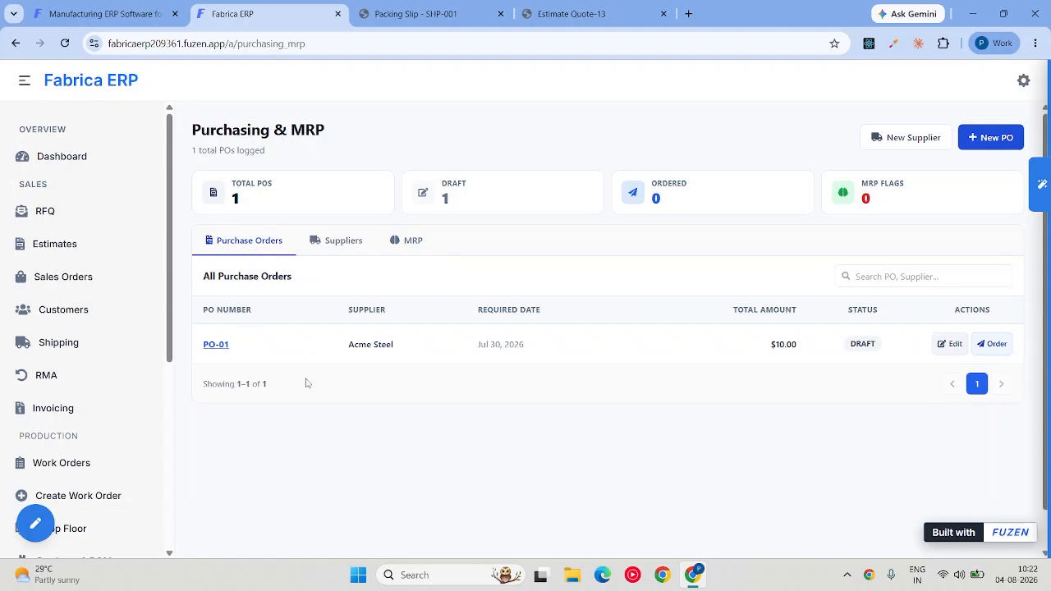
pyautogui.click(991, 353)
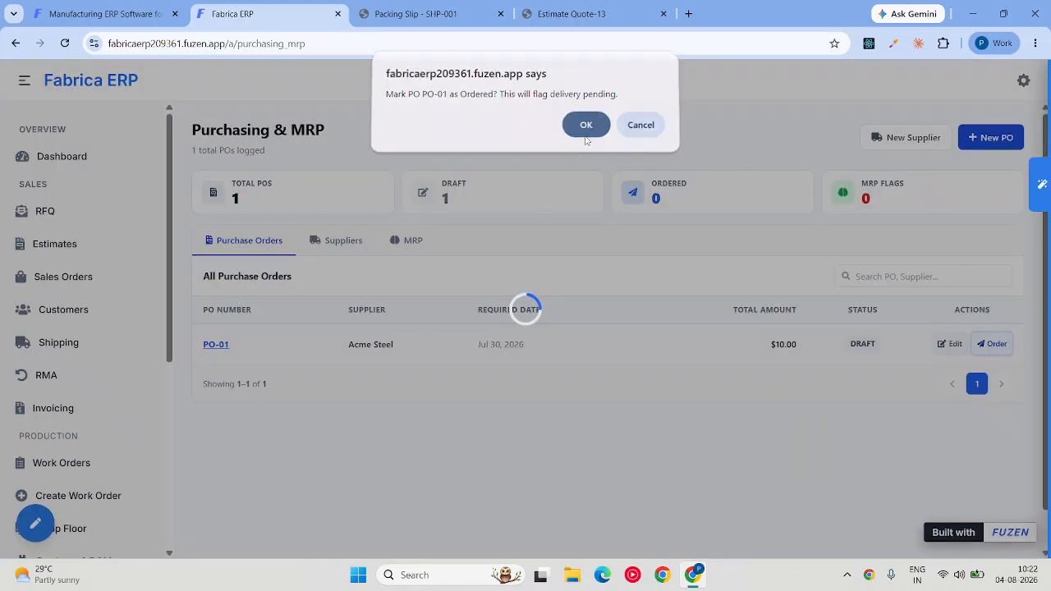
pyautogui.click(585, 133)
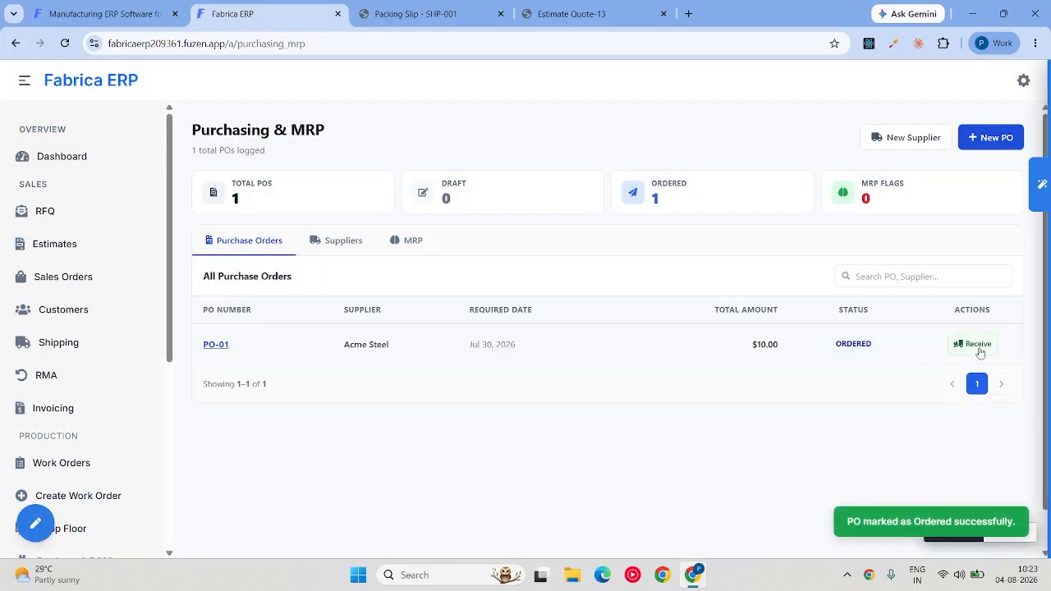
# Step: Inspect the receipt form and the order details of PO-01, closing both without confirming the receipt
pyautogui.click(978, 346)
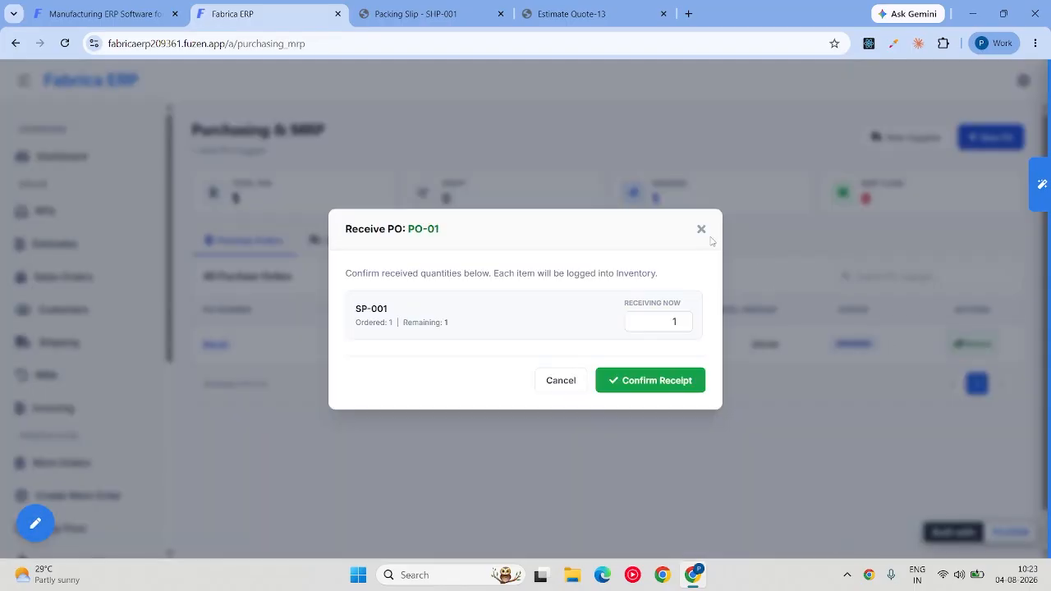
pyautogui.click(702, 230)
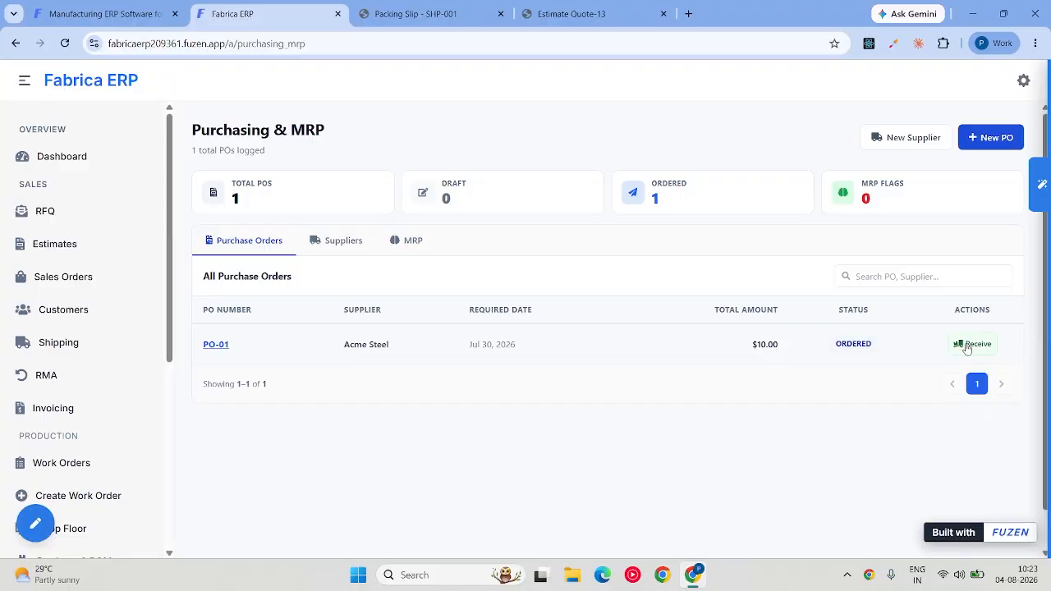
pyautogui.tripleClick(849, 345)
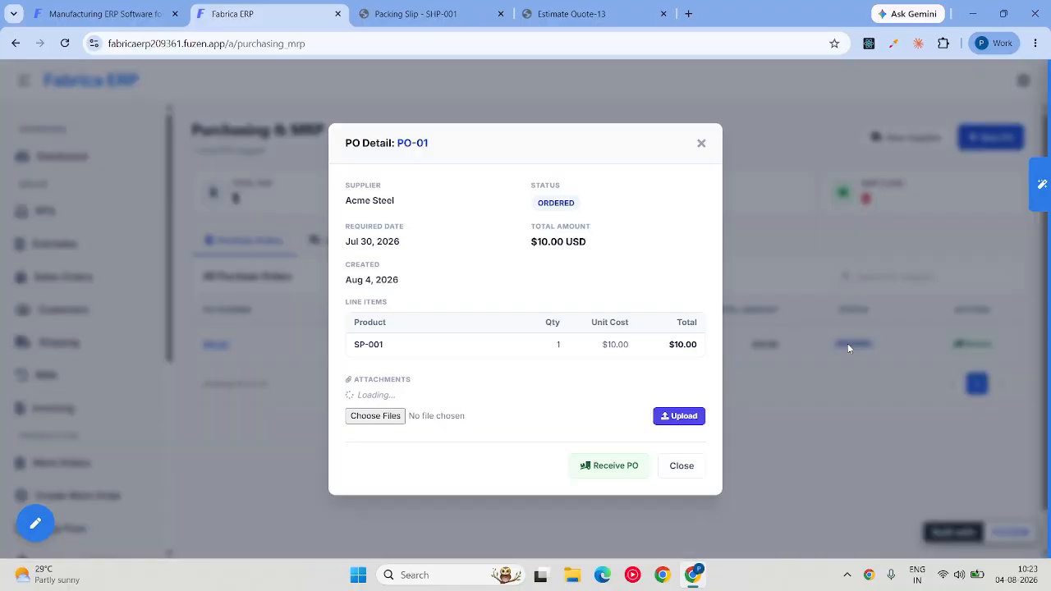
pyautogui.click(702, 144)
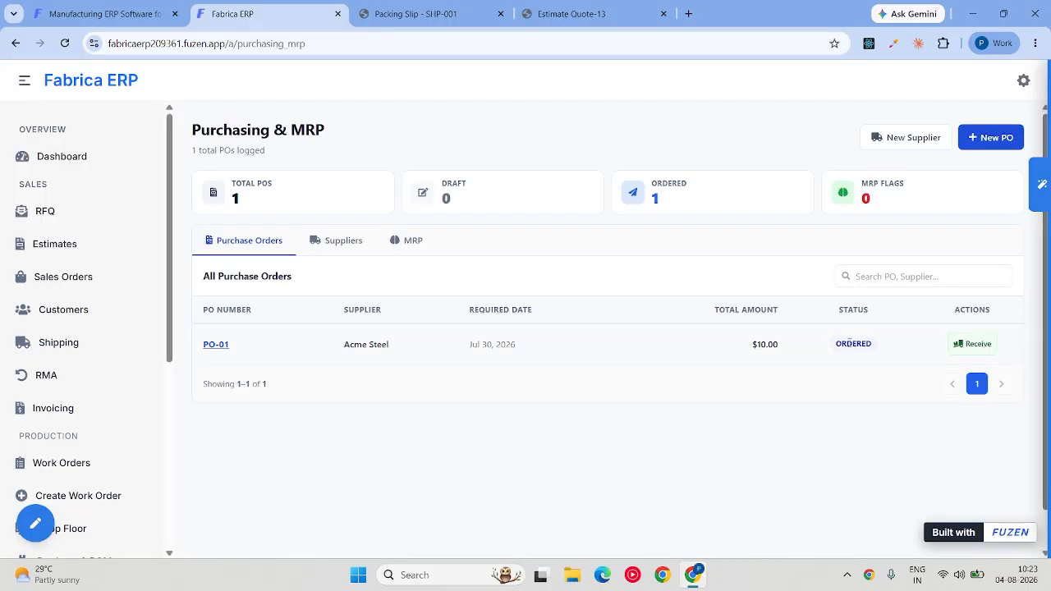
pyautogui.click(972, 345)
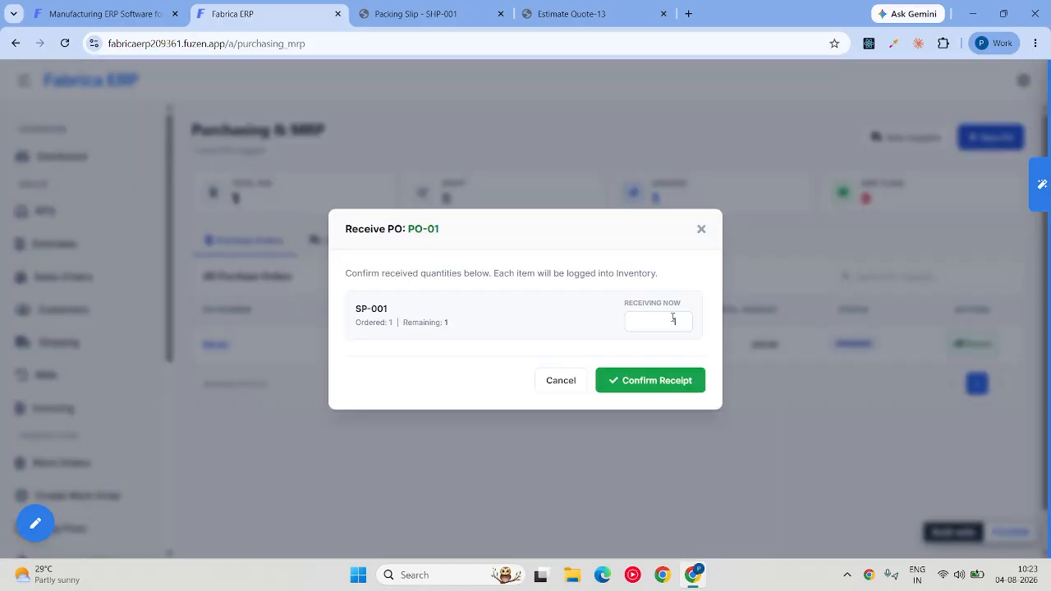
pyautogui.click(700, 229)
# Step: Open the Analytics & Reports page and examine the six-month sales revenue chart, the Sales Orders Register and the invoiced and paid revenue figures
pyautogui.scroll(-3, 161, 449)
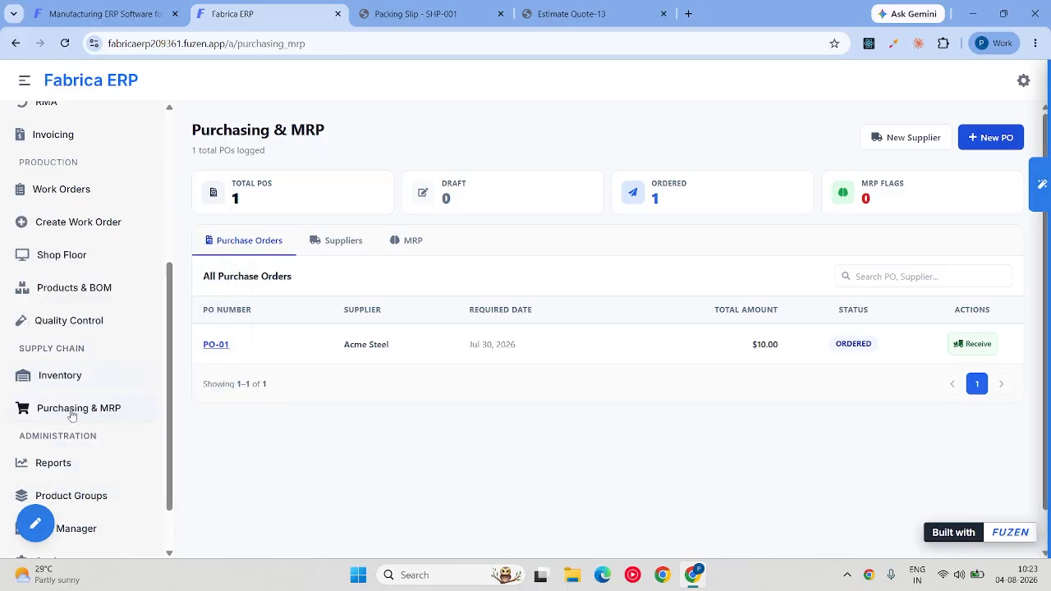
pyautogui.scroll(-1, 69, 367)
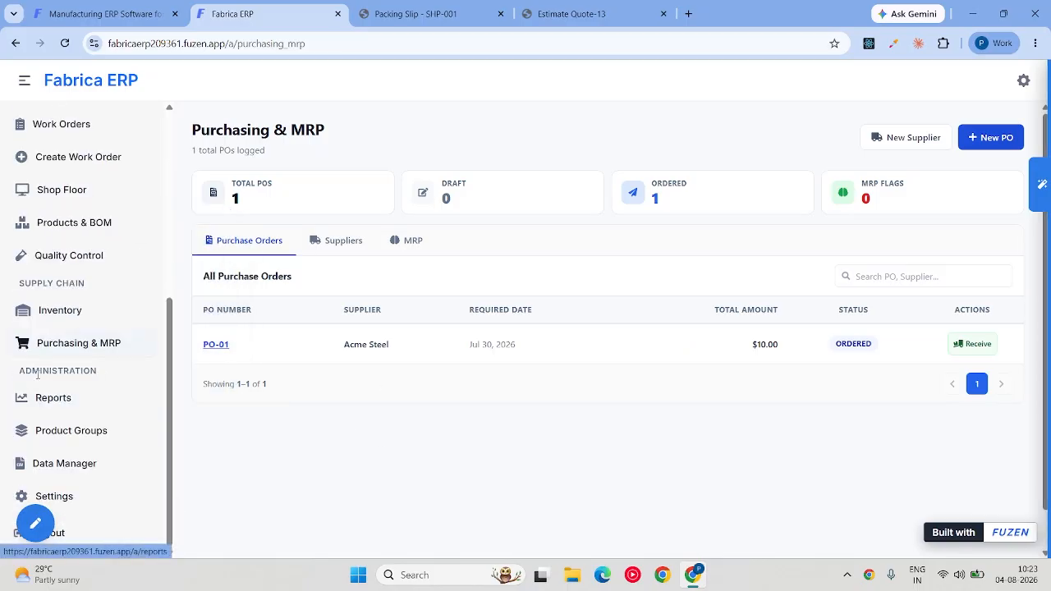
pyautogui.click(60, 399)
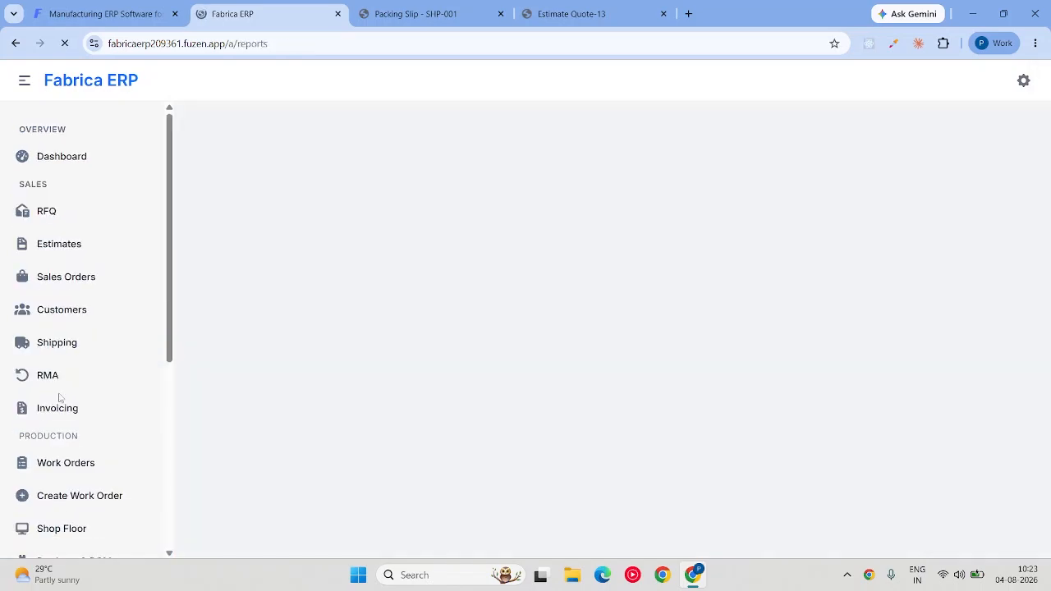
pyautogui.scroll(-2, 417, 400)
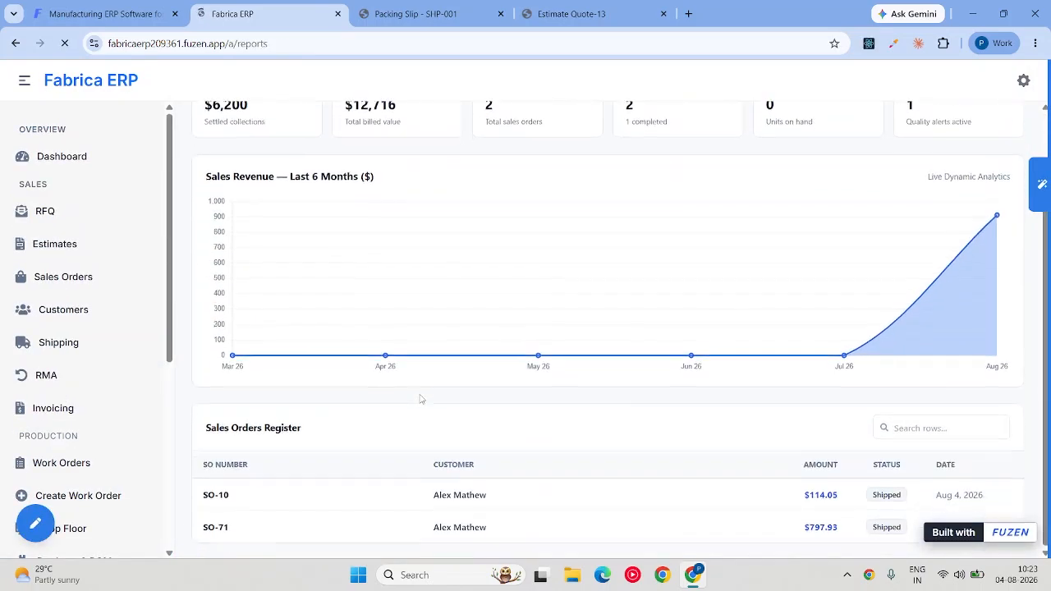
pyautogui.scroll(2, 420, 399)
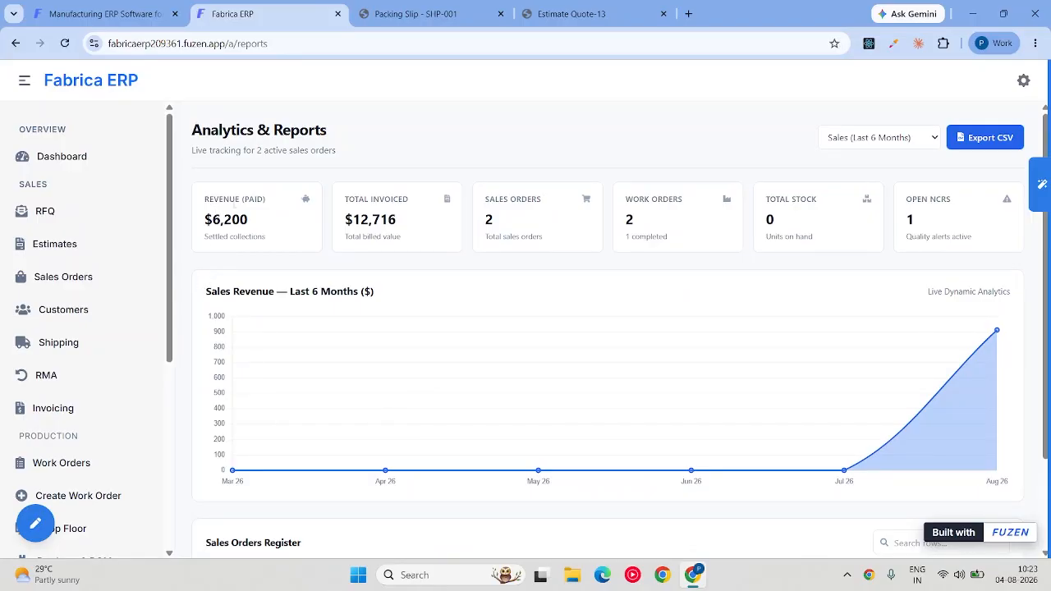
pyautogui.moveTo(346, 199); pyautogui.dragTo(431, 203)
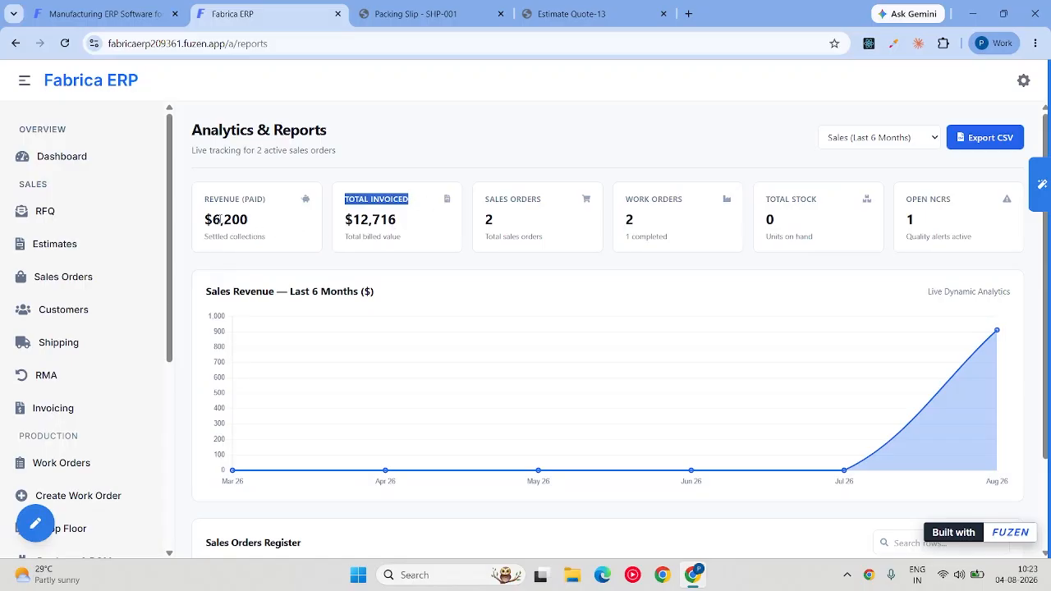
pyautogui.moveTo(203, 222); pyautogui.dragTo(257, 224)
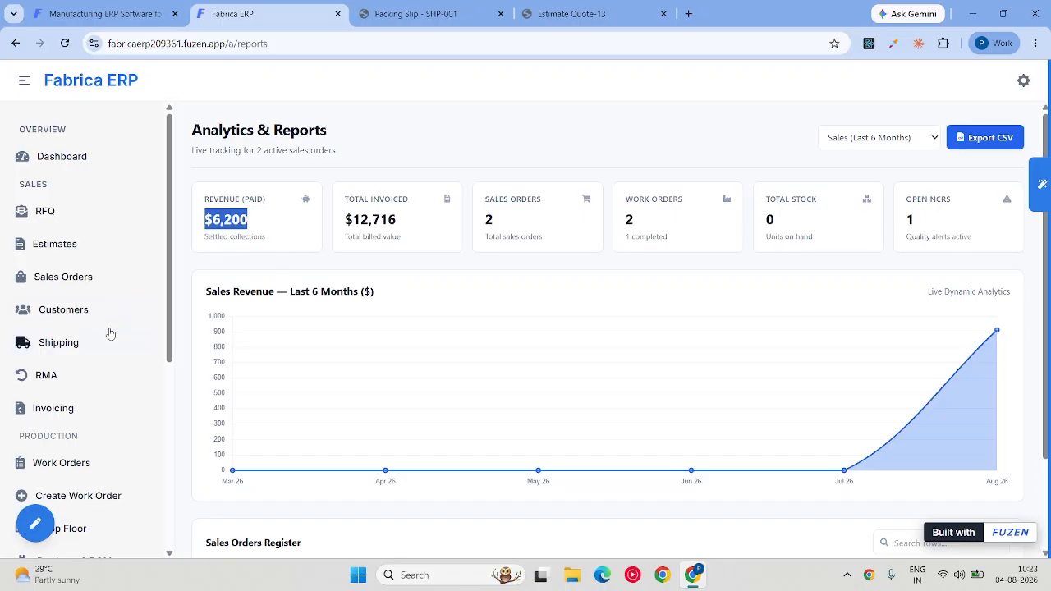
# Step: Open the Invoicing page and examine the invoiced, received and outstanding totals and the invoice register
pyautogui.scroll(-1, 92, 345)
pyautogui.click(49, 345)
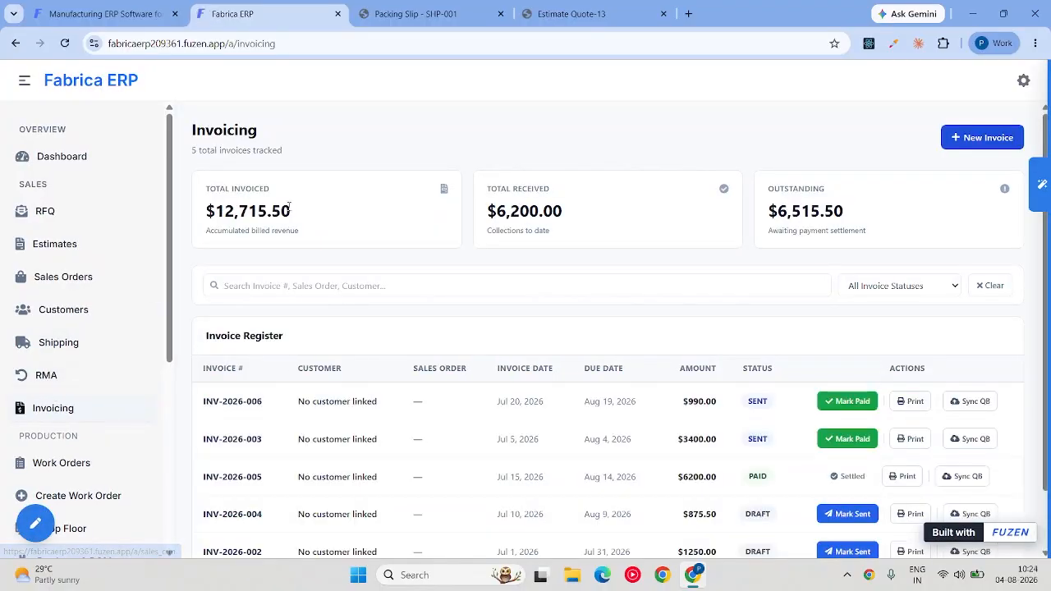
pyautogui.moveTo(289, 207); pyautogui.dragTo(205, 211)
pyautogui.click(596, 210)
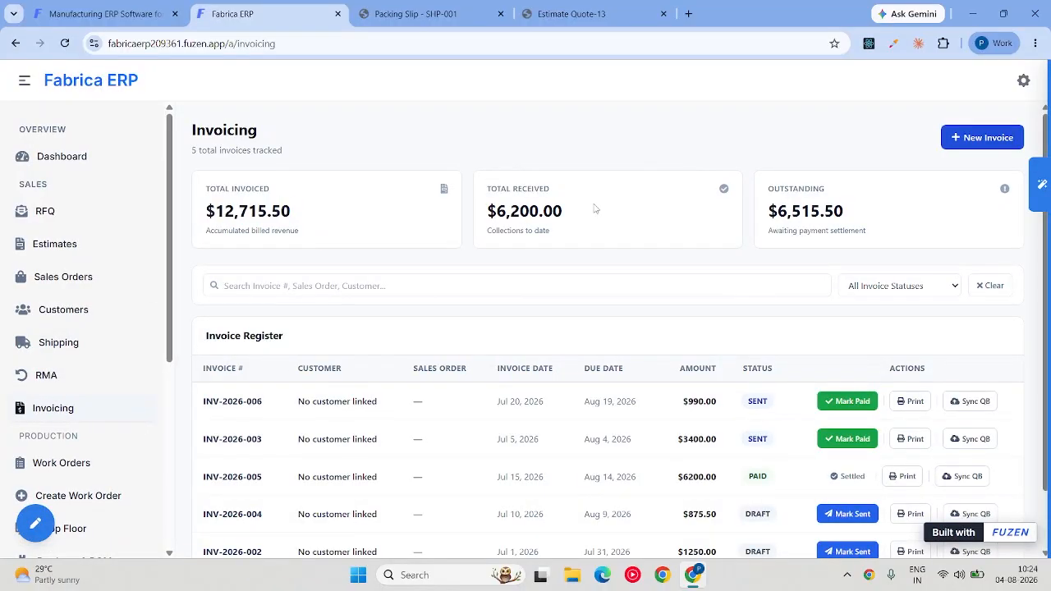
pyautogui.moveTo(595, 209); pyautogui.dragTo(496, 211)
pyautogui.moveTo(844, 211); pyautogui.dragTo(768, 215)
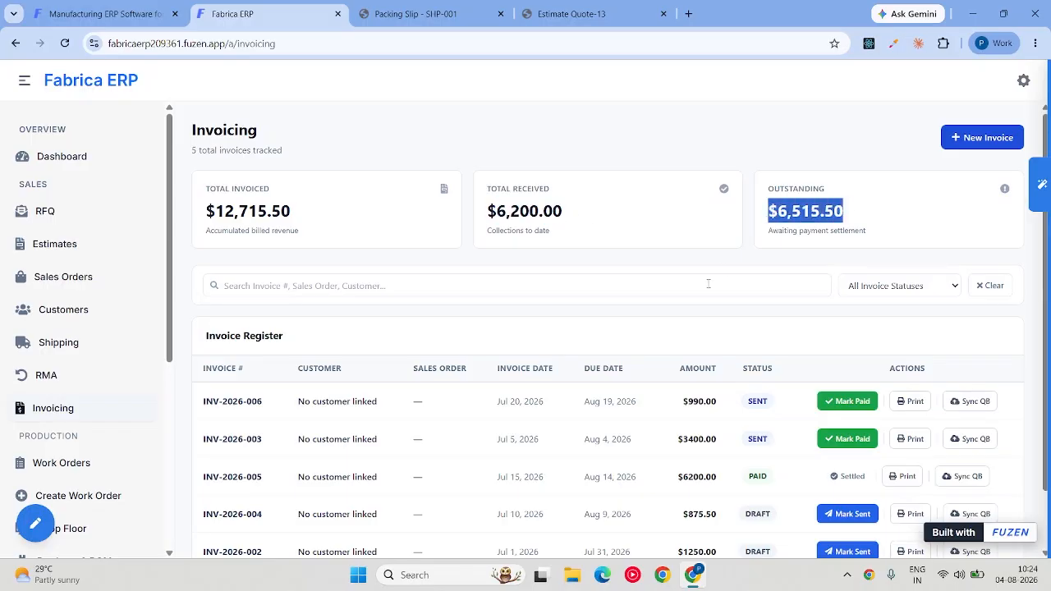
pyautogui.scroll(-2, 532, 314)
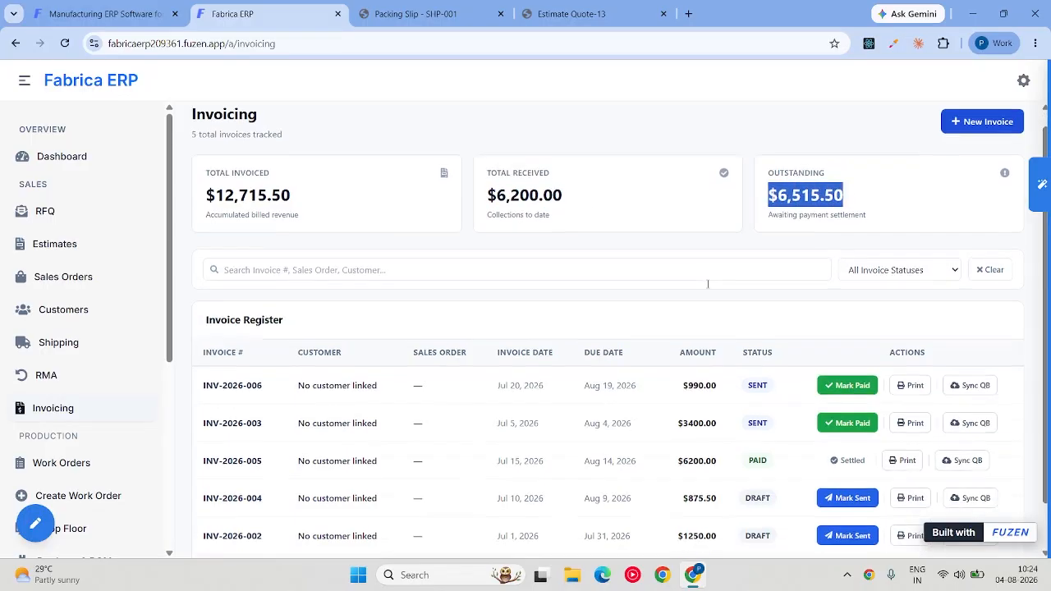
pyautogui.scroll(2, 854, 277)
# Step: Start a new invoice linked to sales order SO-10 and close the form without confirming it
pyautogui.click(988, 140)
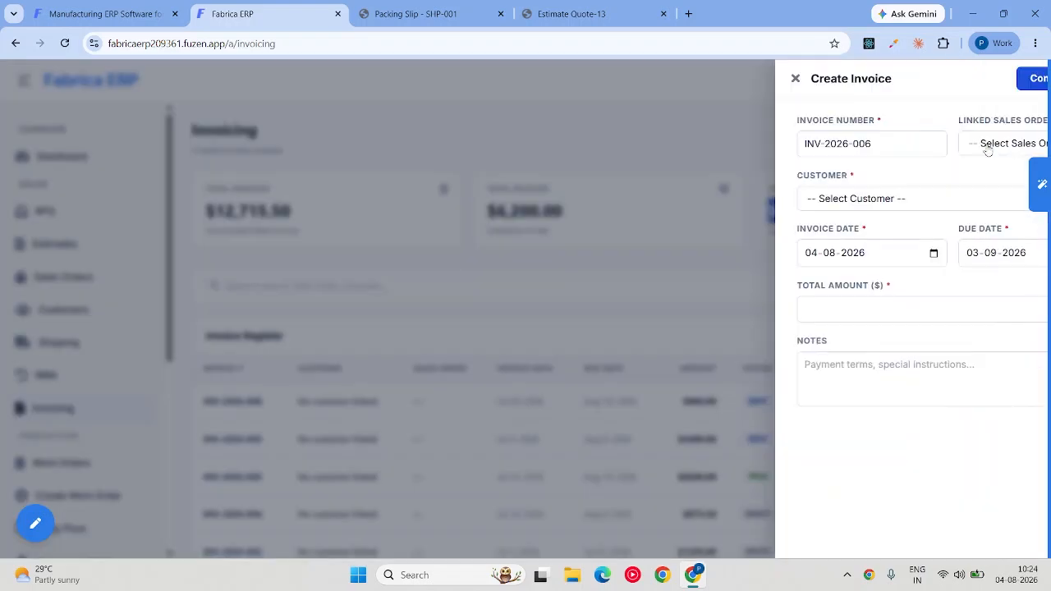
pyautogui.click(895, 145)
pyautogui.click(894, 180)
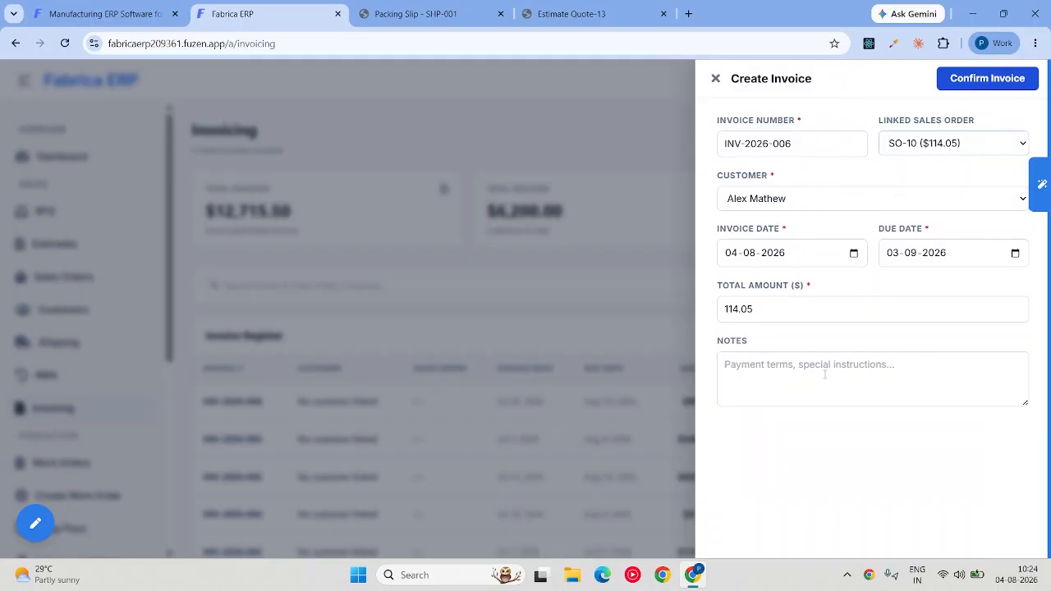
pyautogui.click(716, 79)
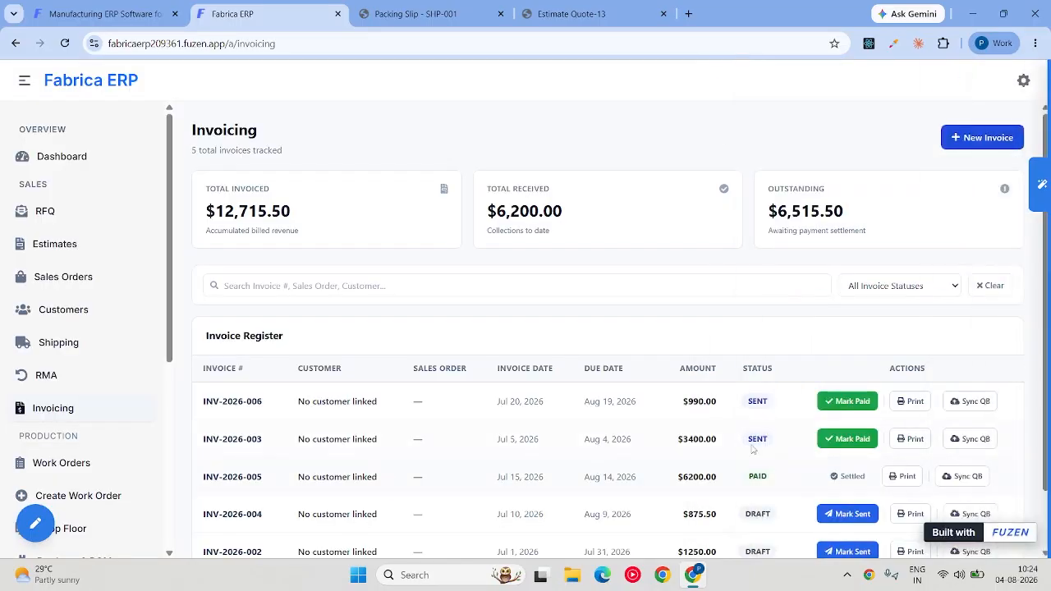
# Step: Preview the printable version of invoice INV-2026-006 without saving it, and mark the invoice as paid
pyautogui.click(910, 402)
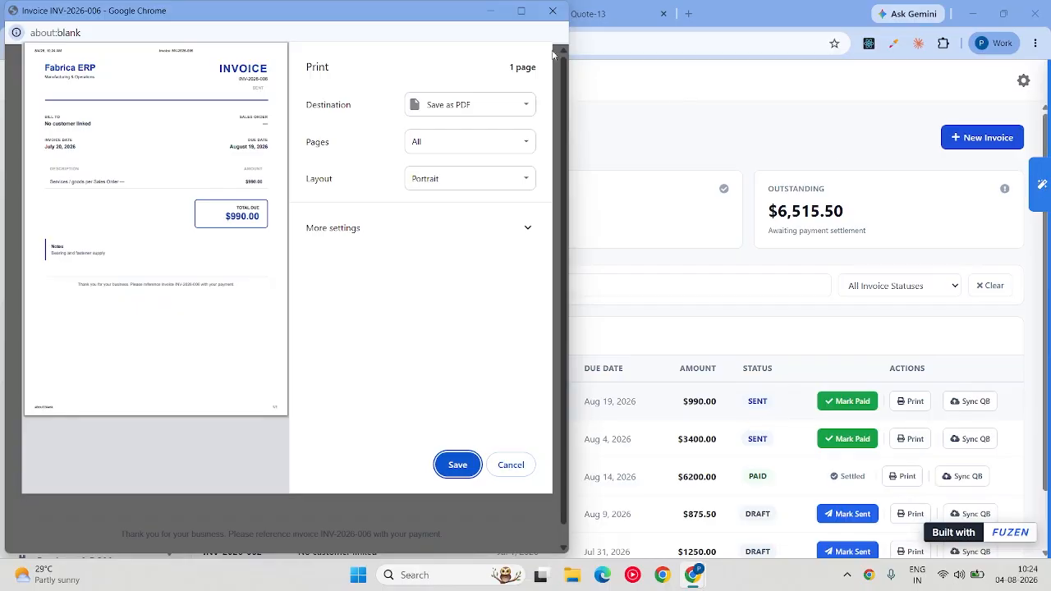
pyautogui.click(511, 465)
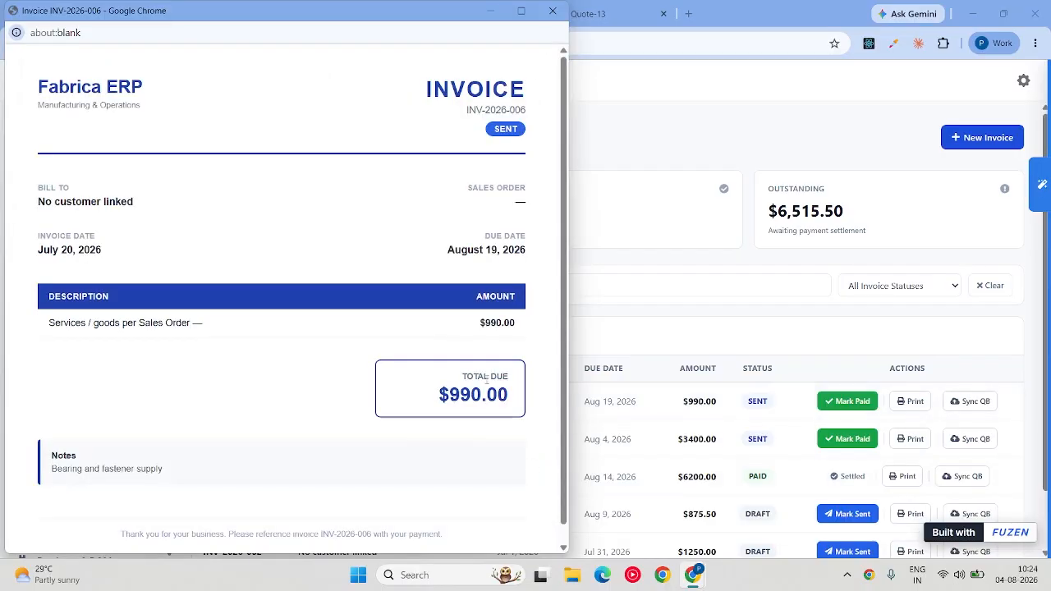
pyautogui.click(553, 14)
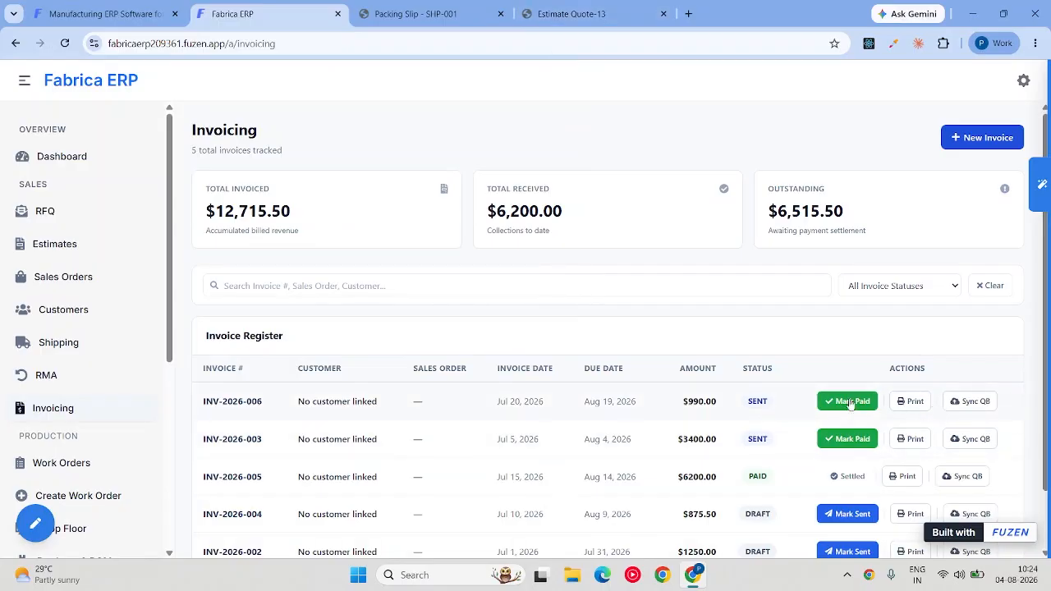
pyautogui.click(845, 402)
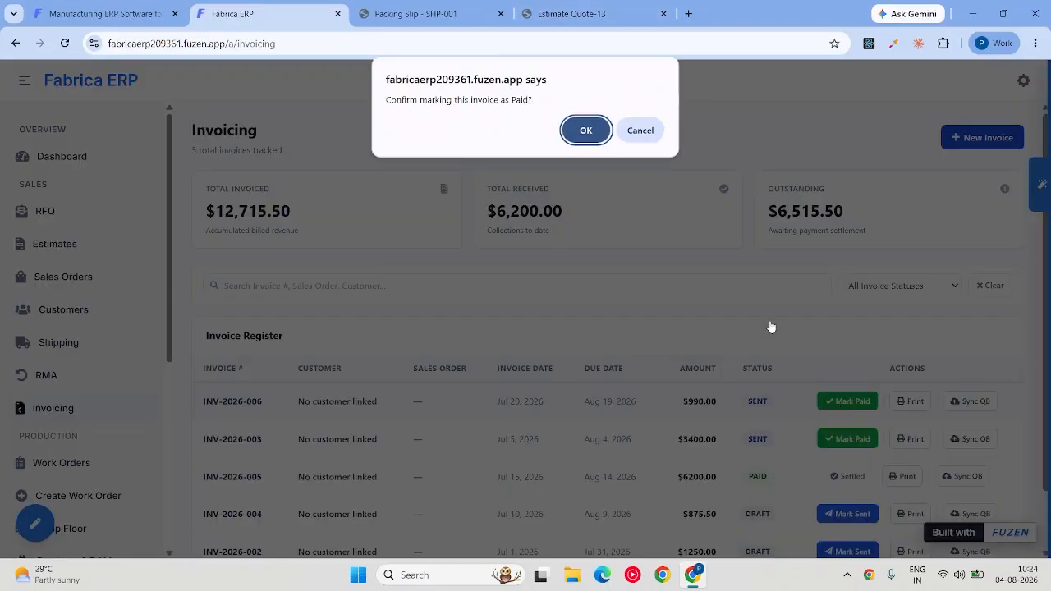
pyautogui.click(588, 130)
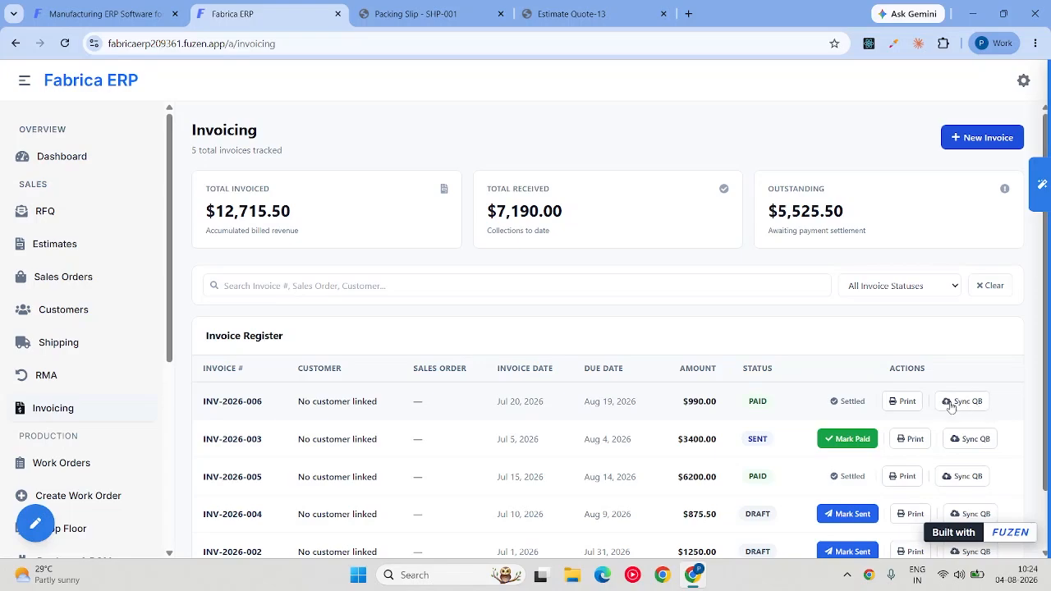
# Step: Open the Settings page and examine the user invitation form, pending invitations and active users' roles
pyautogui.scroll(-5, 72, 400)
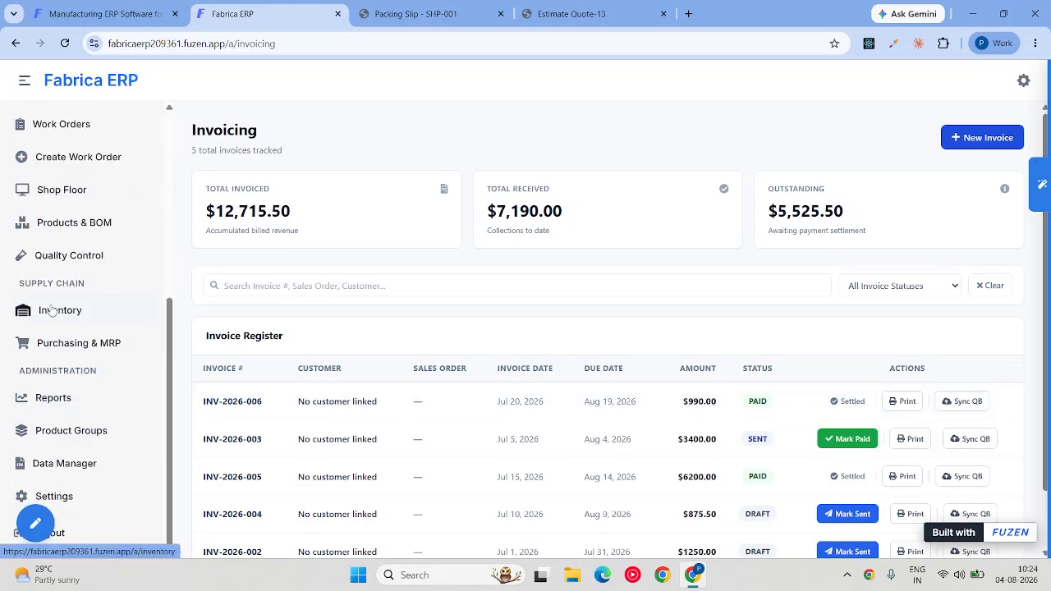
pyautogui.click(54, 497)
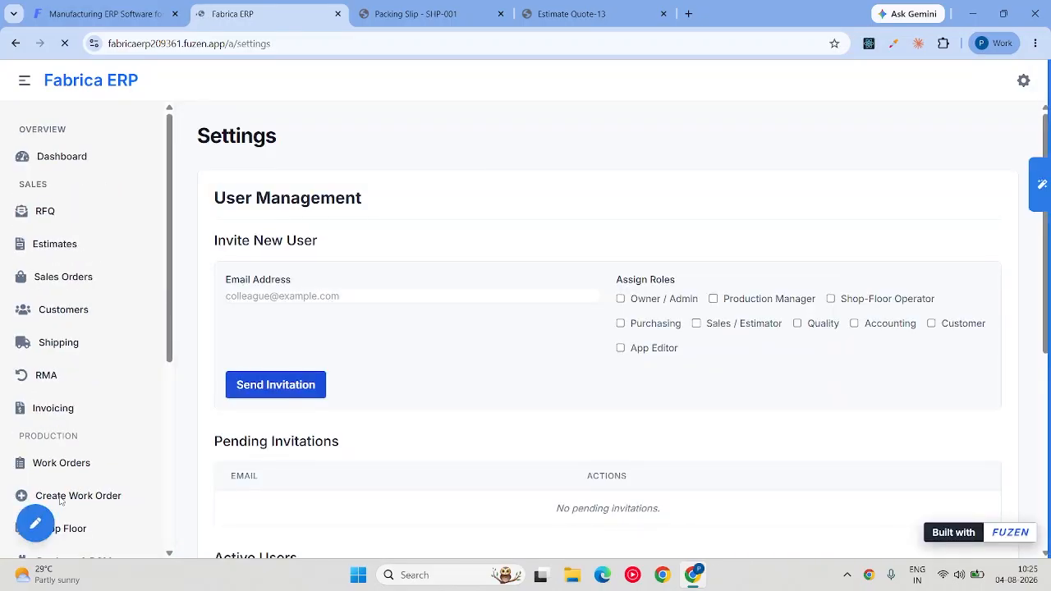
pyautogui.scroll(-3, 275, 480)
pyautogui.scroll(3, 275, 480)
pyautogui.scroll(-5, 383, 429)
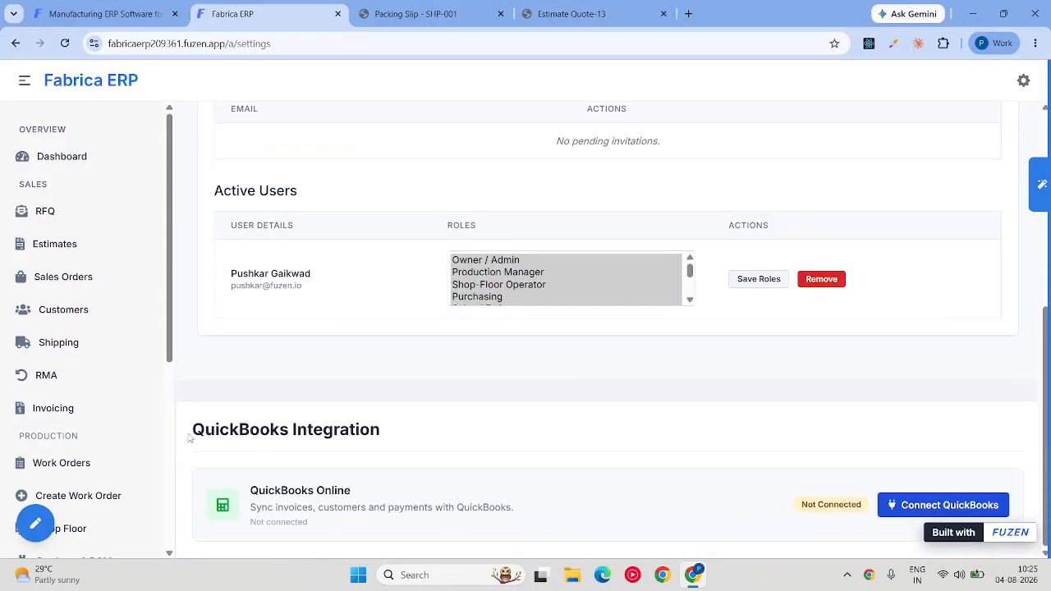
# Step: Examine the QuickBooks Online integration and open its connection sign-in window, closing it without signing in
pyautogui.moveTo(189, 438); pyautogui.dragTo(371, 443)
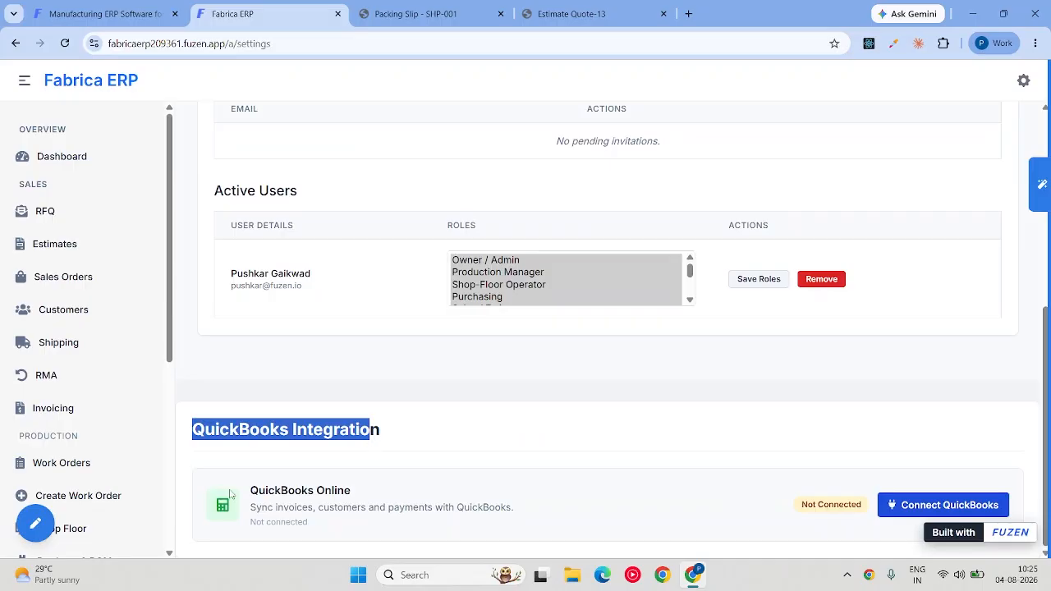
pyautogui.moveTo(231, 493); pyautogui.dragTo(386, 506)
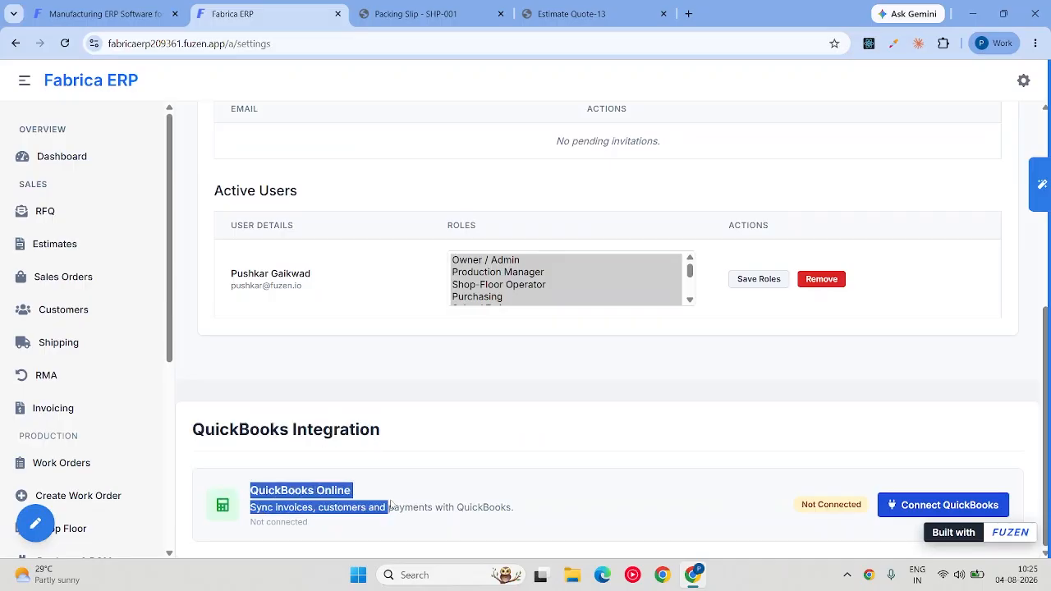
pyautogui.click(513, 510)
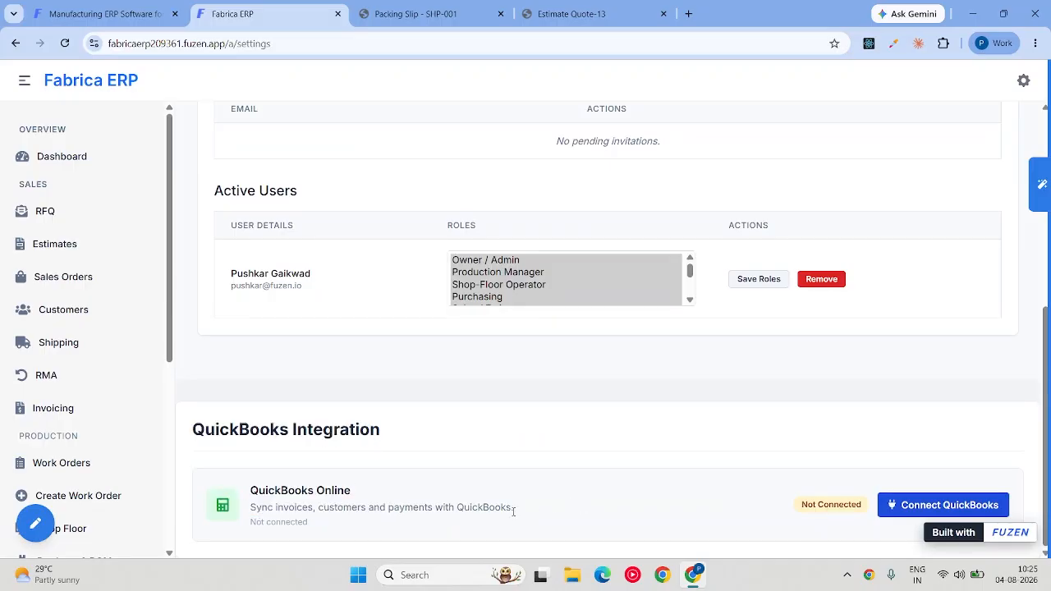
pyautogui.click(908, 509)
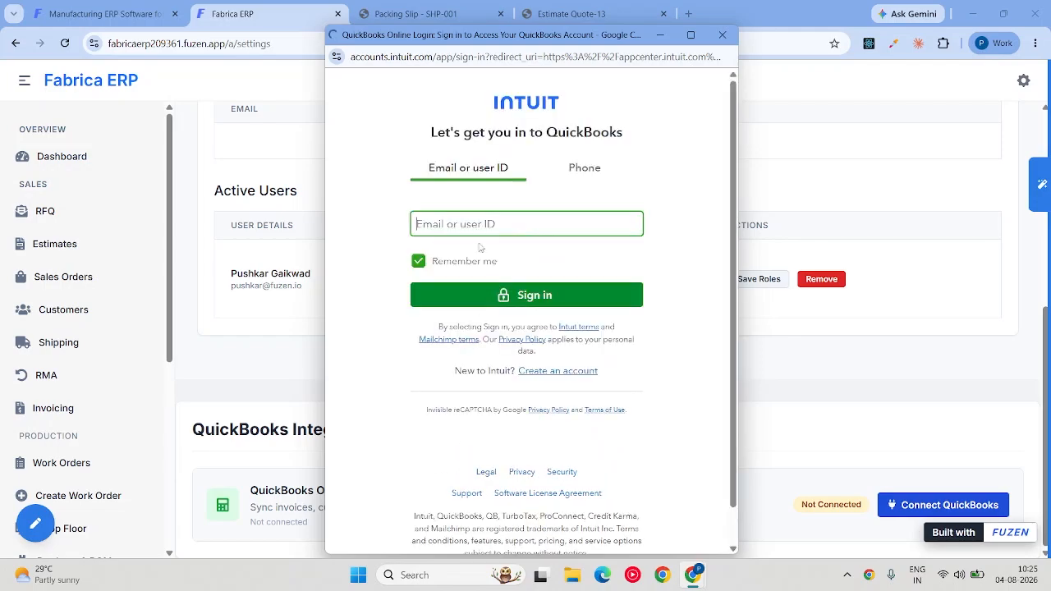
pyautogui.click(722, 35)
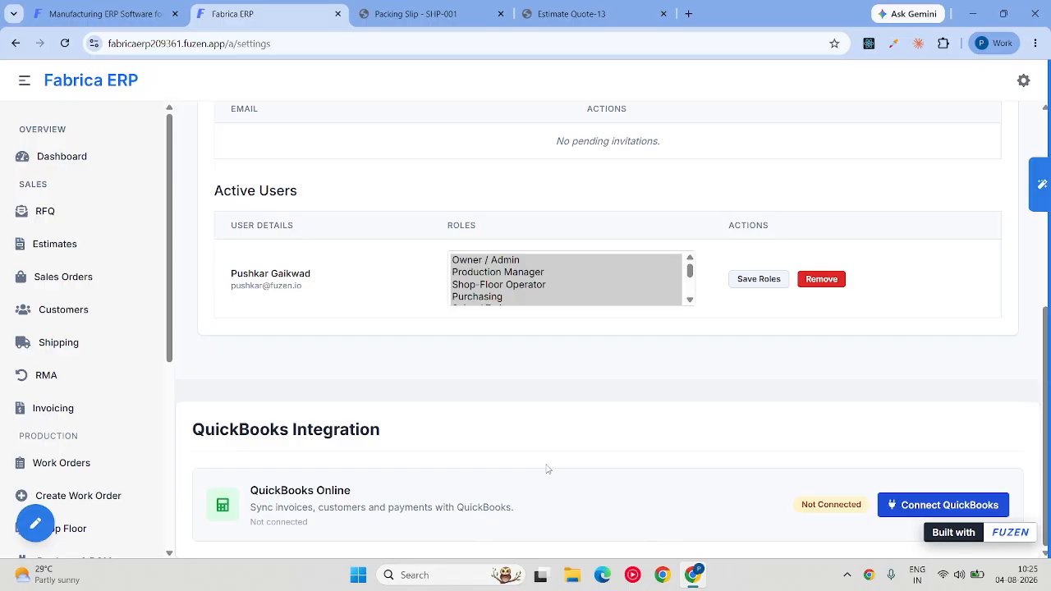
# Step: Fill in the colleague's email address in the new user invitation and assign the App Editor role
pyautogui.scroll(1, 548, 469)
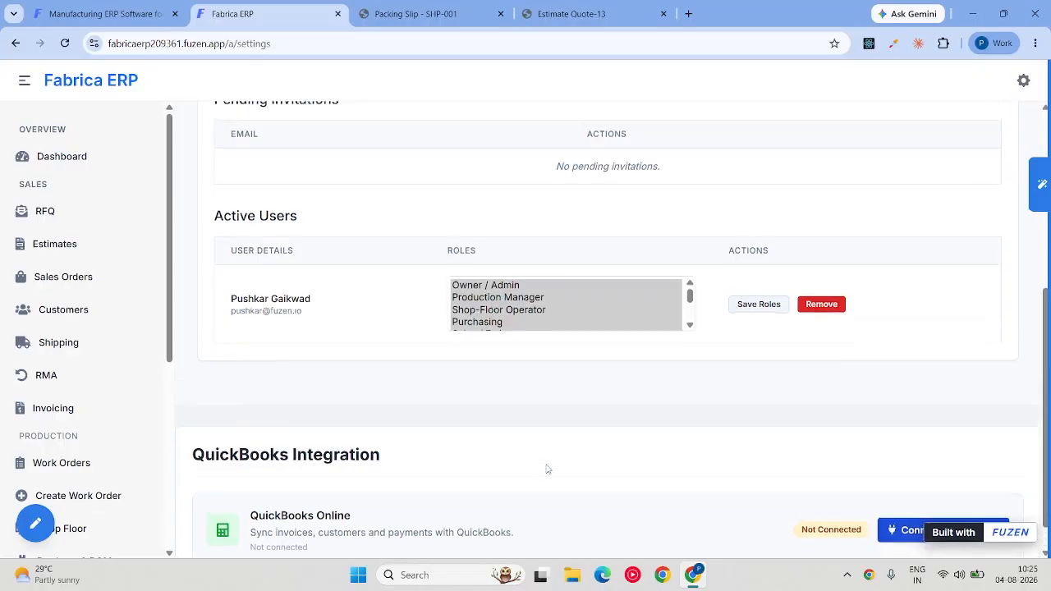
pyautogui.scroll(2, 548, 469)
pyautogui.scroll(2, 547, 469)
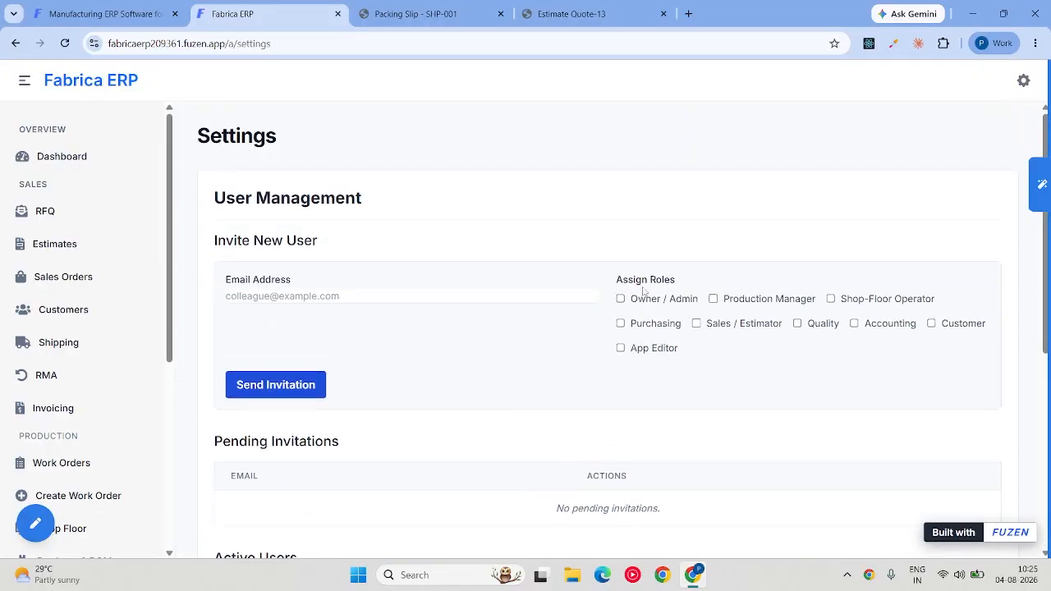
pyautogui.click(422, 301)
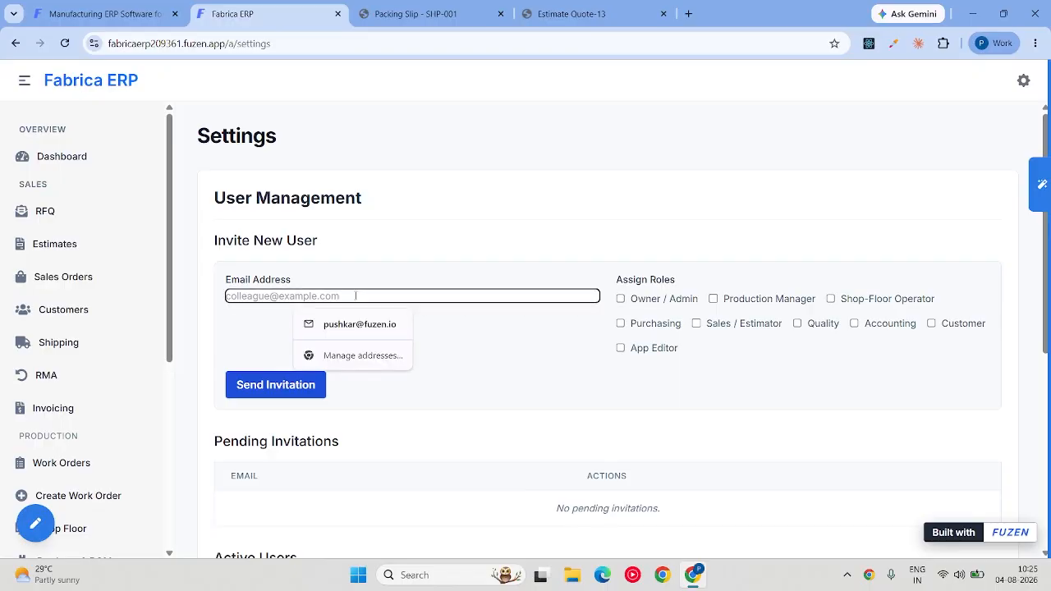
pyautogui.click(353, 327)
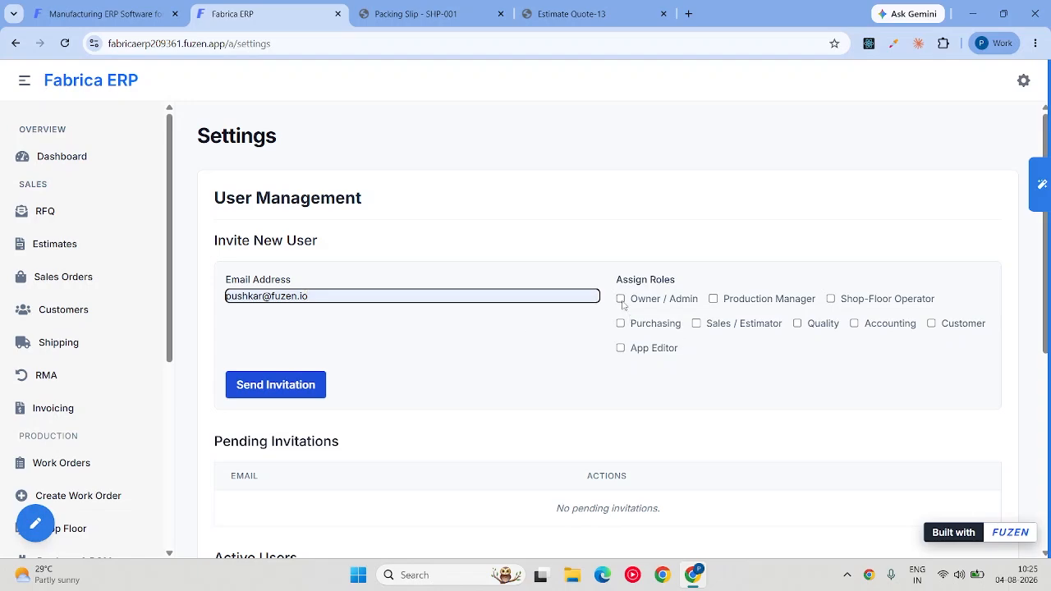
pyautogui.click(831, 299)
pyautogui.click(831, 300)
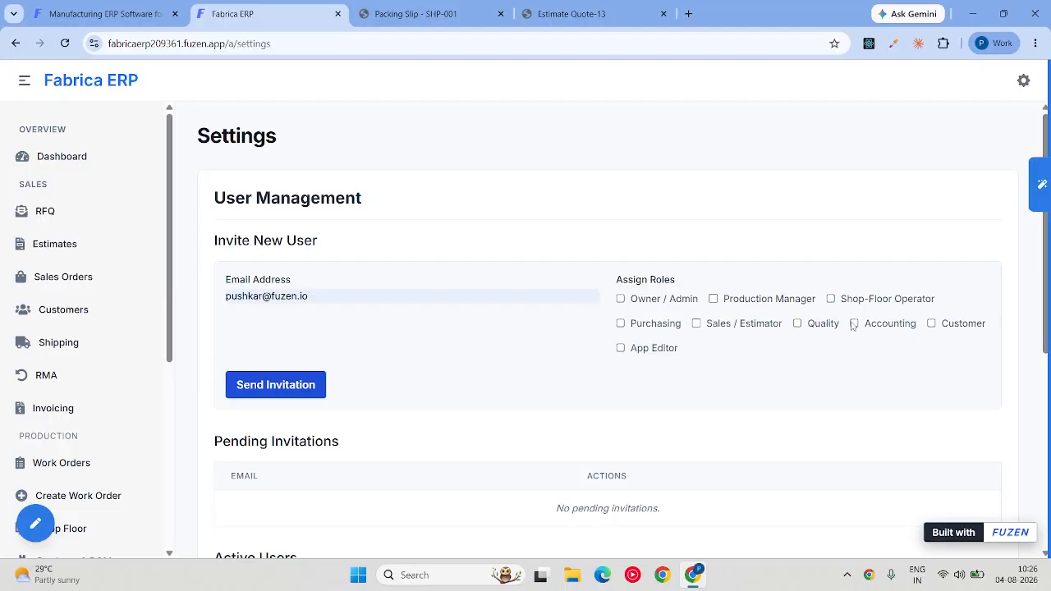
pyautogui.click(854, 324)
pyautogui.click(621, 327)
pyautogui.click(661, 326)
pyautogui.click(713, 299)
# Step: Open the chat assistant for changing the app and close it without sending a message
pyautogui.click(1038, 184)
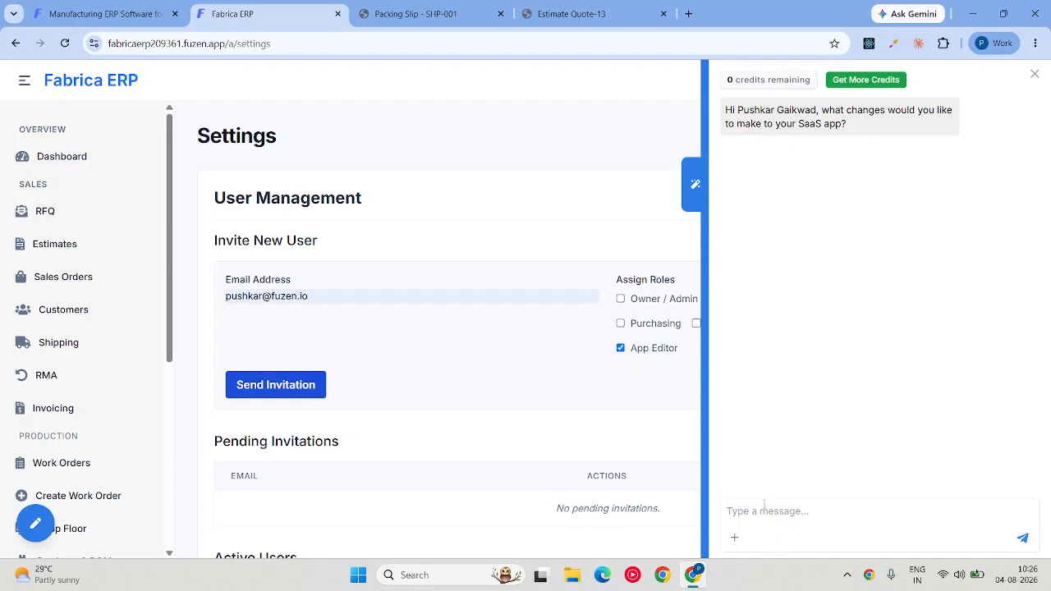
pyautogui.click(292, 358)
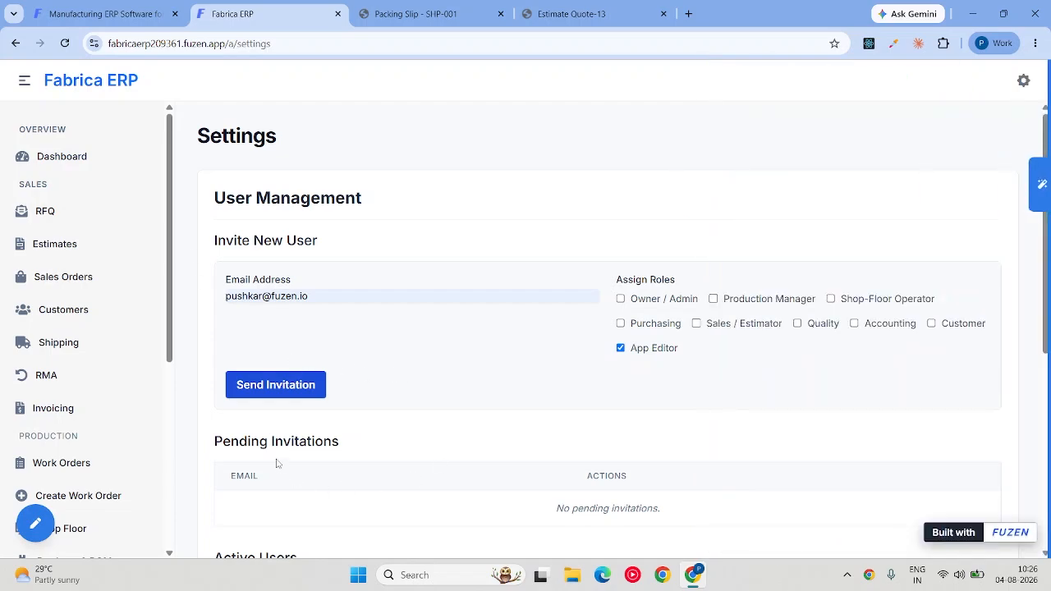
# Step: Open the Data Manager and view its export and import workflows
pyautogui.scroll(-1, 277, 464)
pyautogui.scroll(-4, 33, 472)
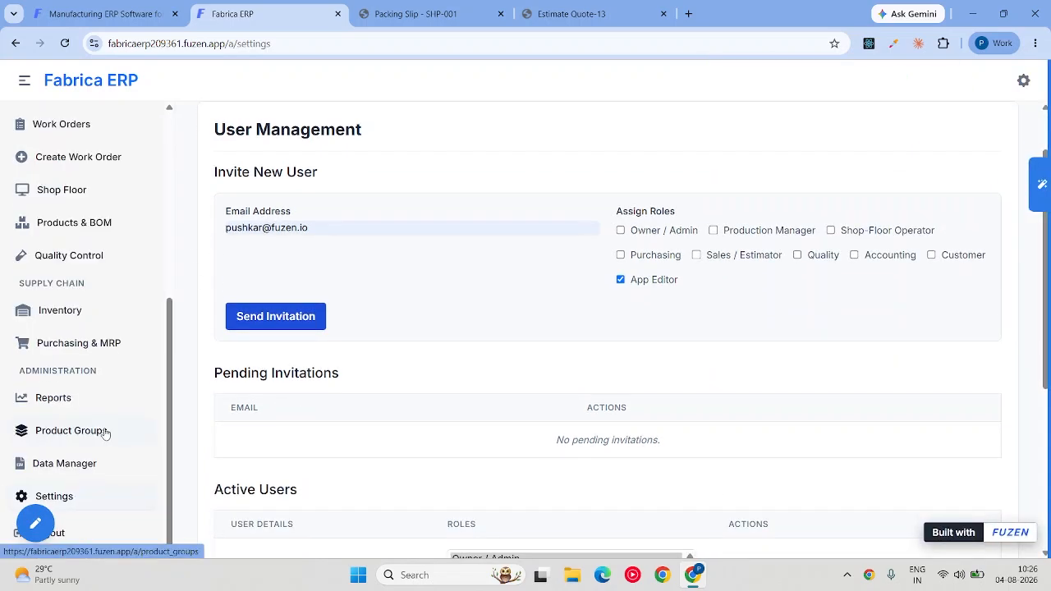
pyautogui.click(71, 471)
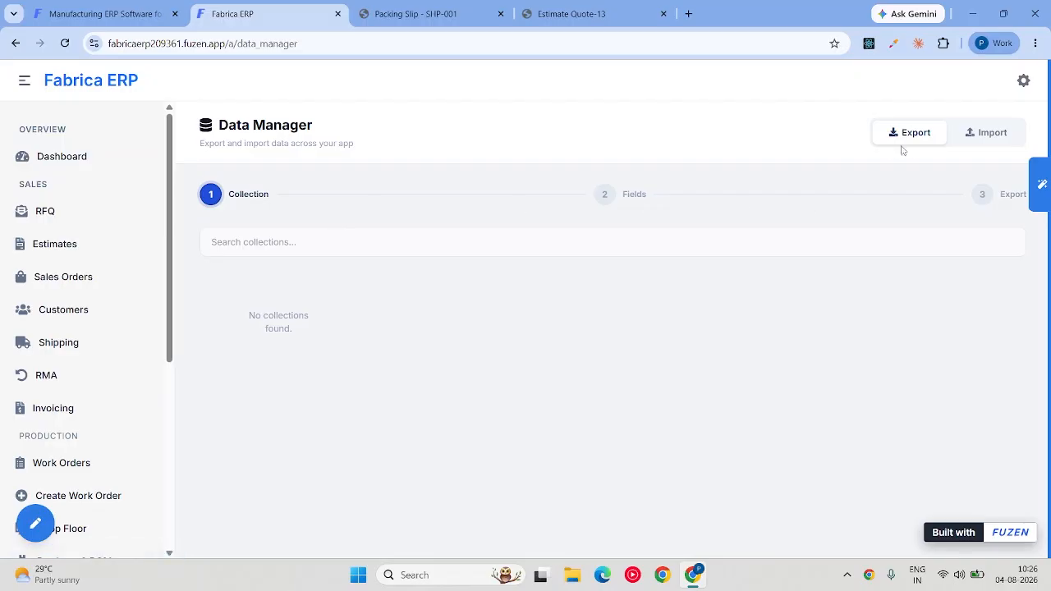
pyautogui.click(970, 133)
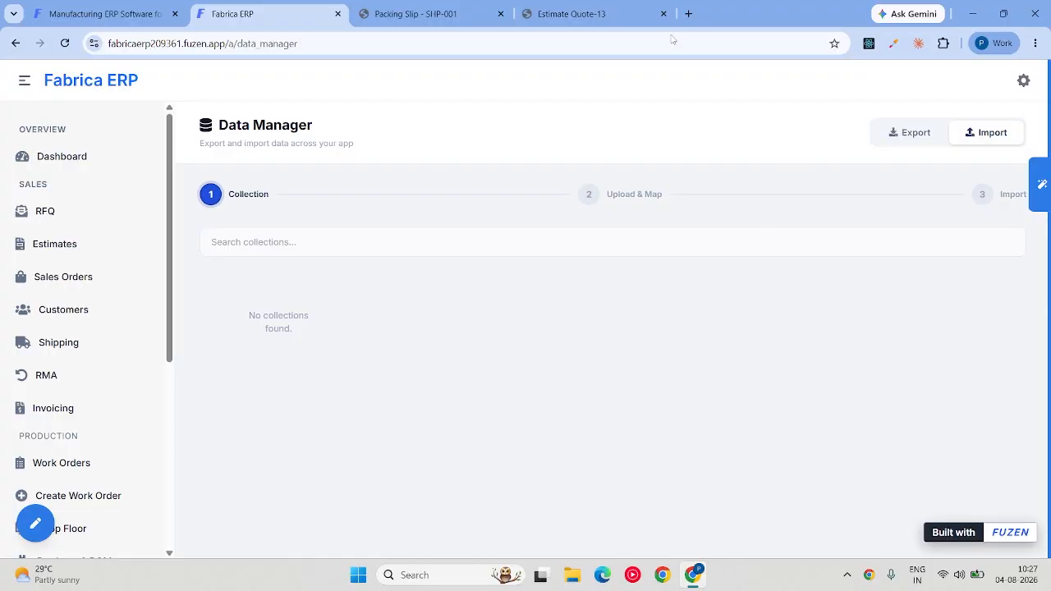
# Step: Open the Product Groups page and view the QBO account mapping per product category
pyautogui.scroll(-3, 109, 448)
pyautogui.scroll(-2, 99, 444)
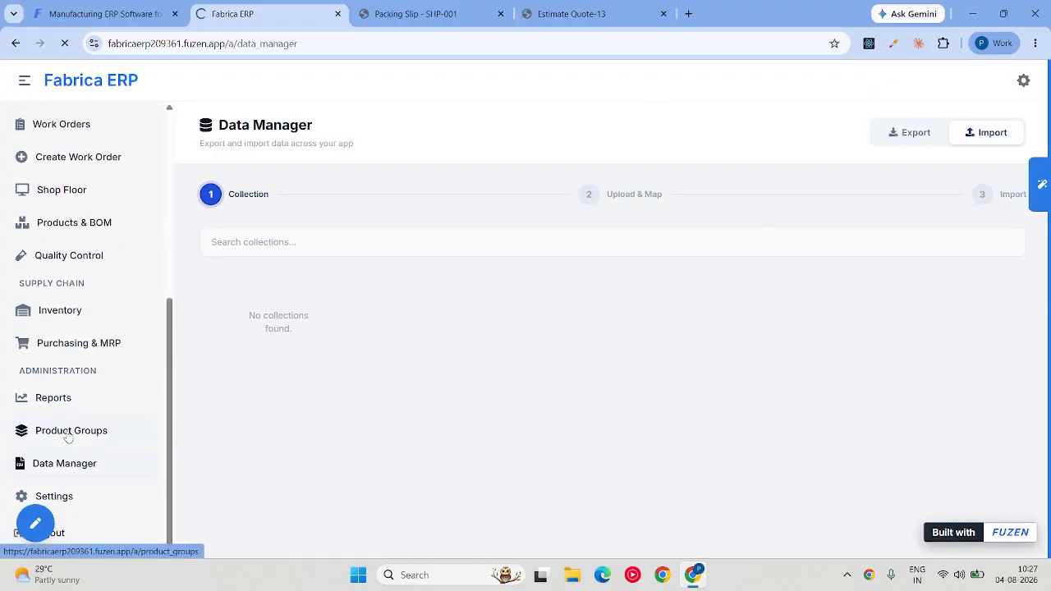
pyautogui.click(69, 431)
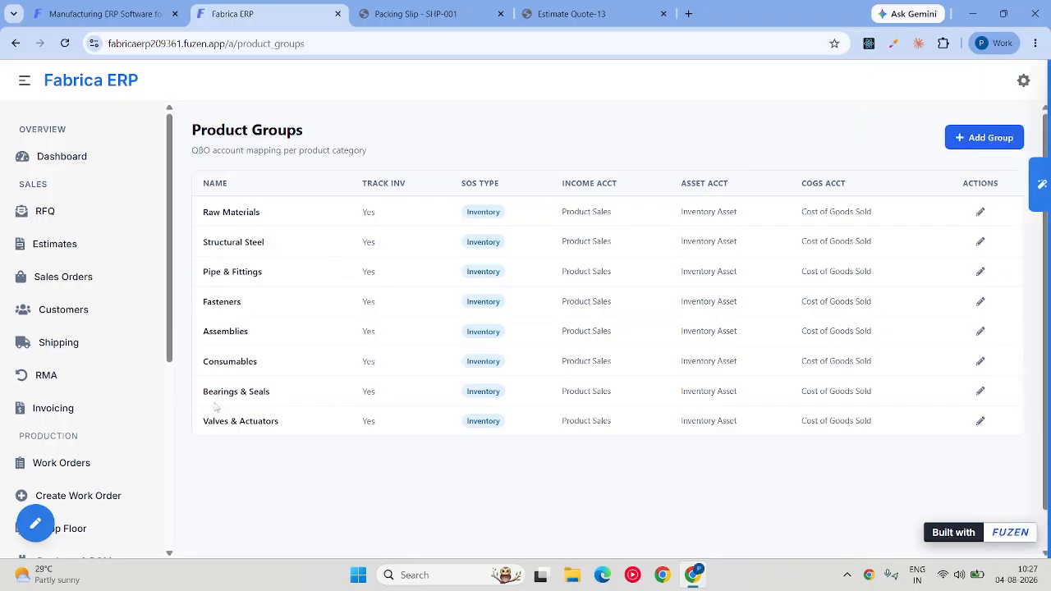
# Step: Review the app's sales, production, supply chain and administration modules, and reopen the chat assistant for changing the app
pyautogui.scroll(-4, 41, 417)
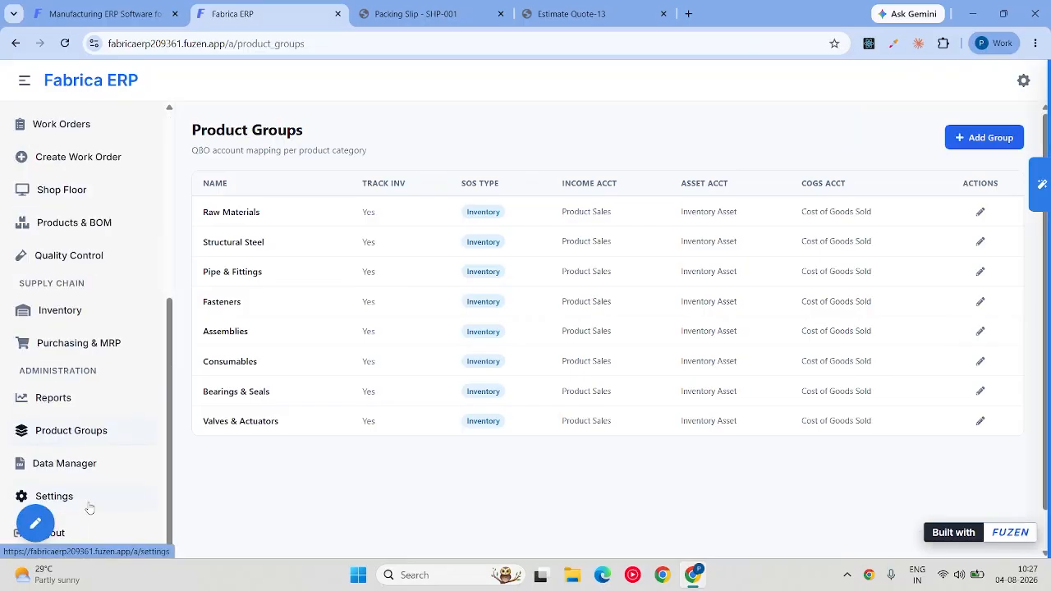
pyautogui.scroll(5, 90, 508)
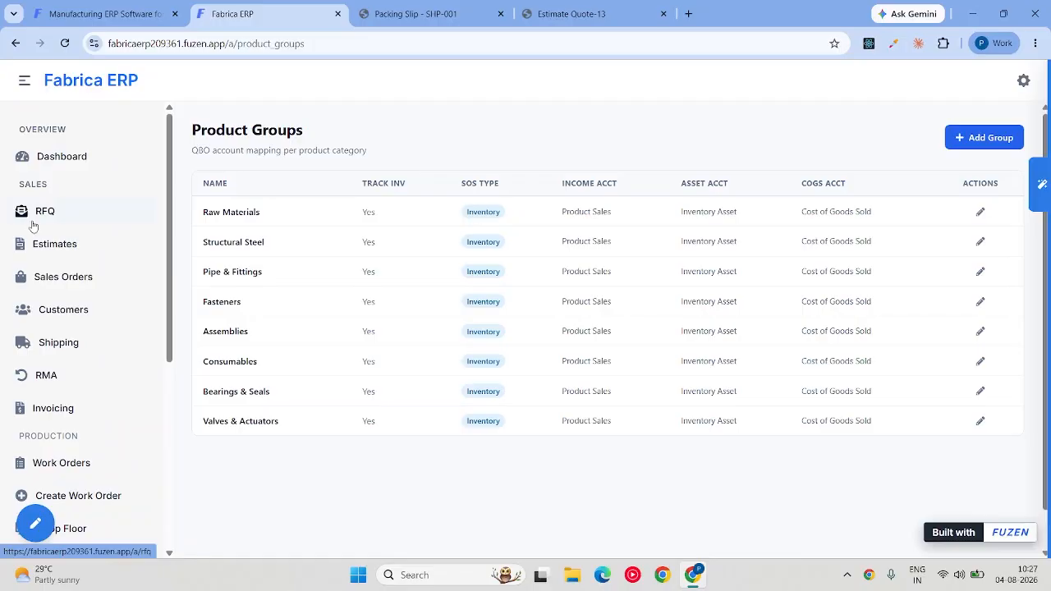
pyautogui.scroll(-3, 45, 309)
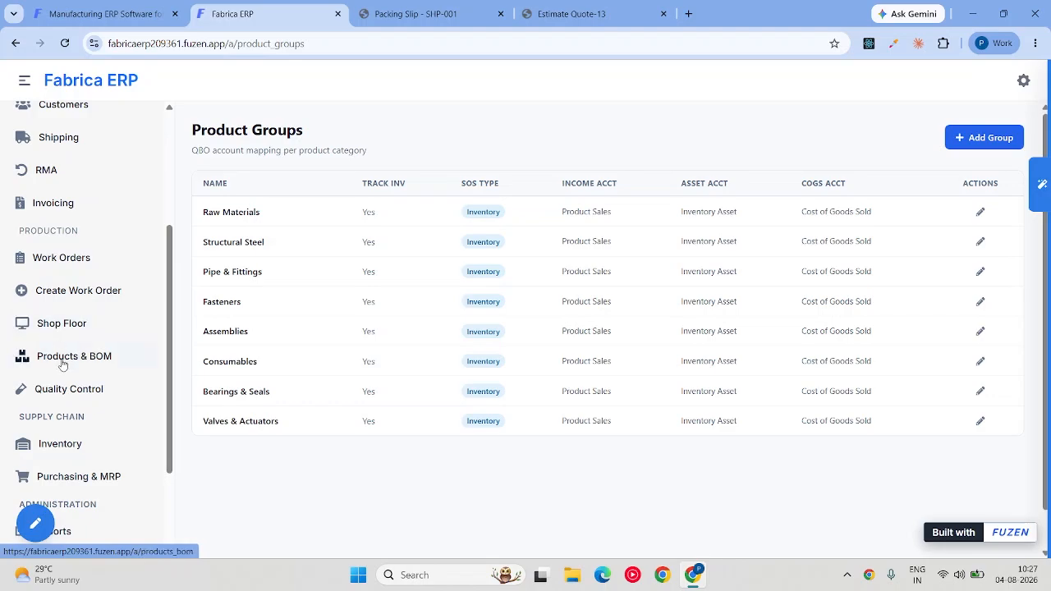
pyautogui.scroll(-1, 56, 386)
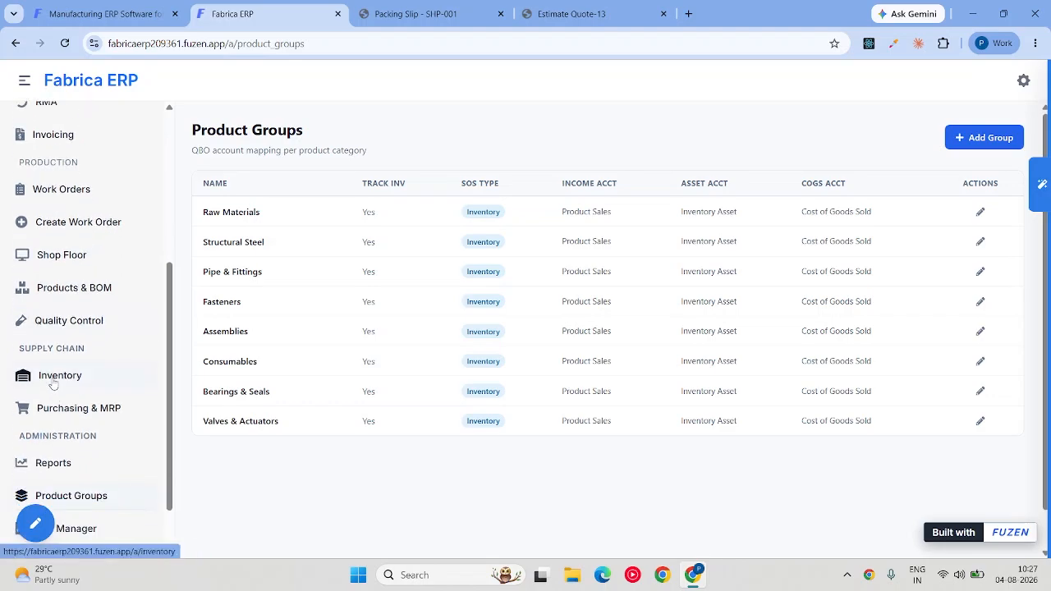
pyautogui.scroll(-1, 53, 385)
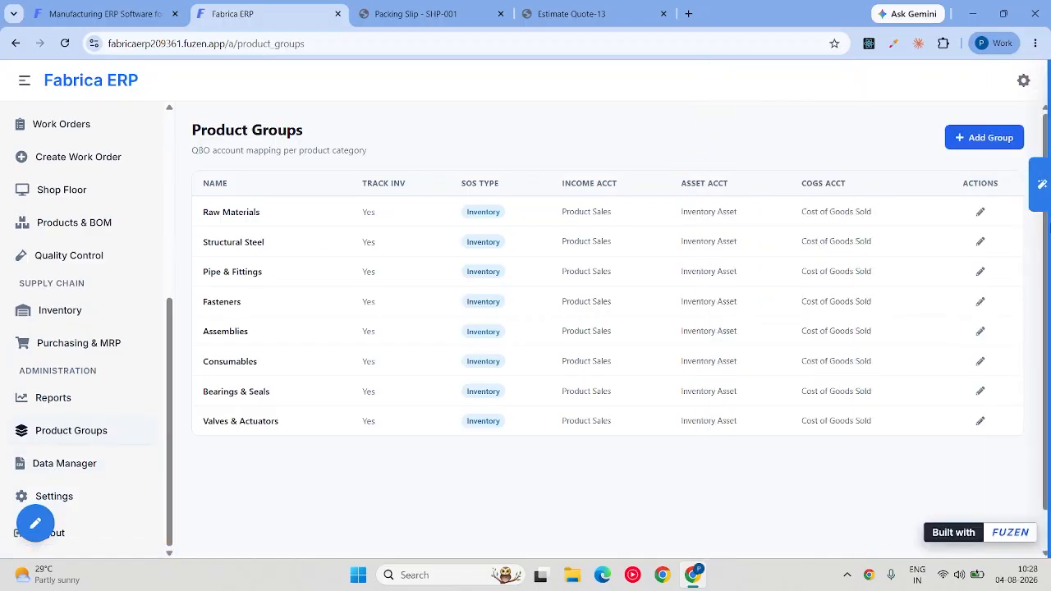
pyautogui.moveTo(1048, 186)
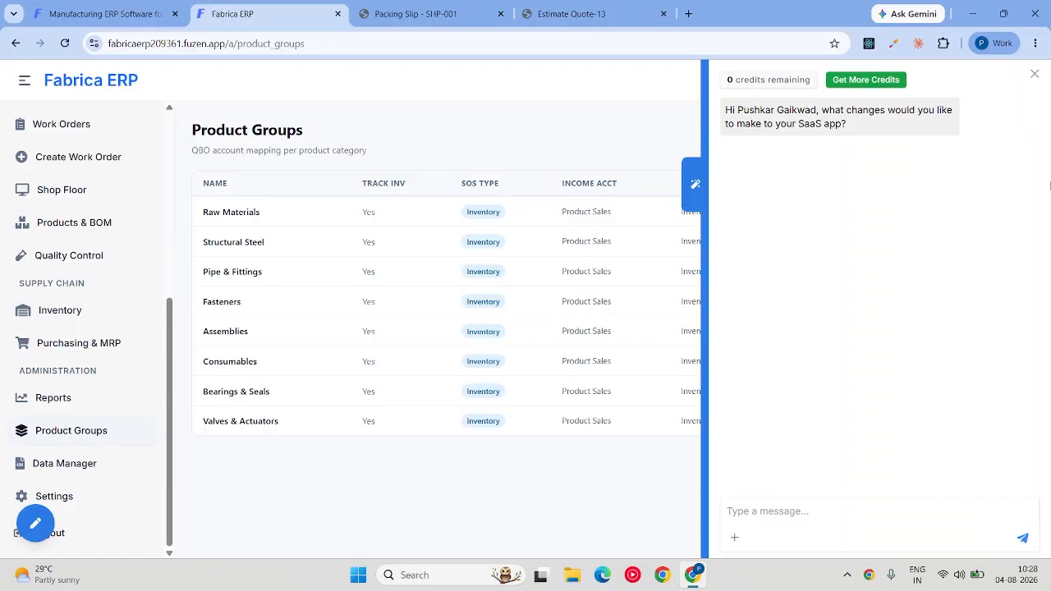